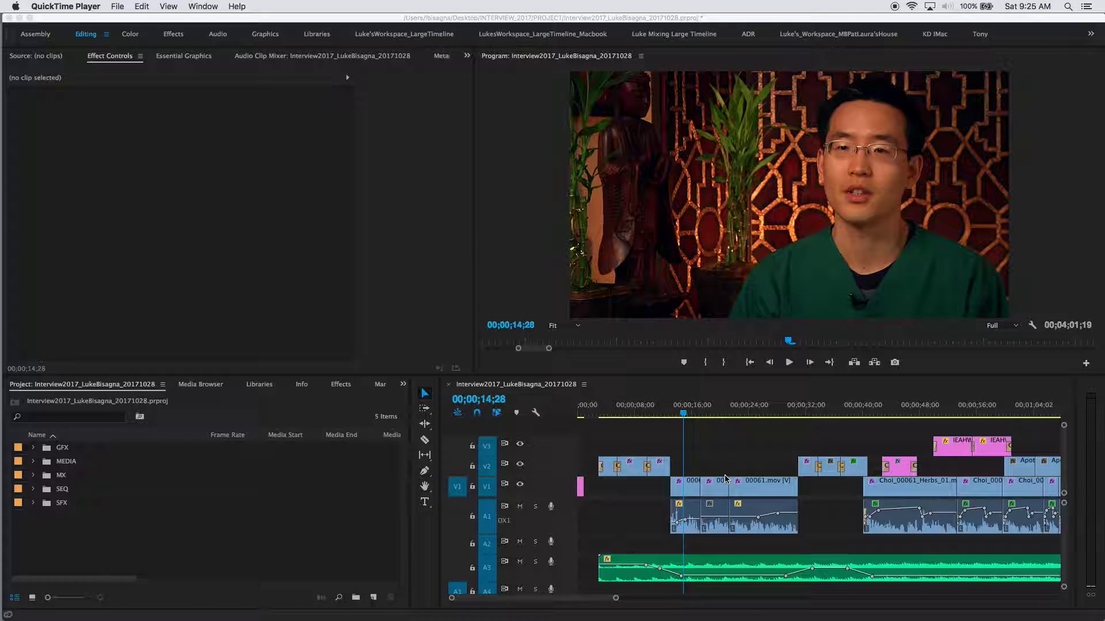
- Play the interview passage in the sequence from about 00;00;14;28
left_click(702, 391)
key("space")
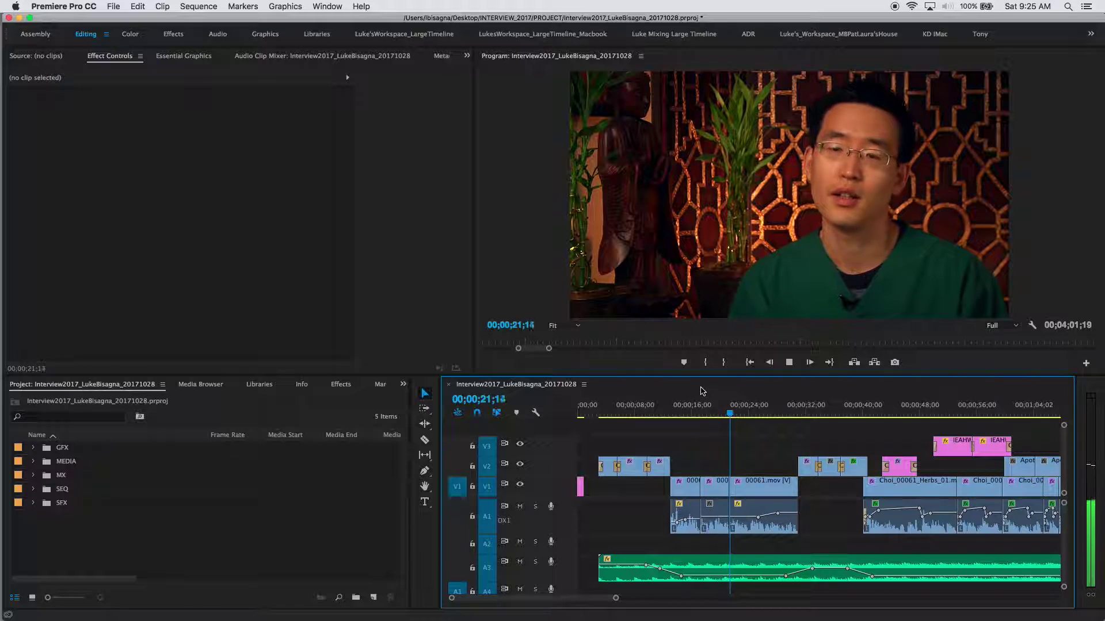
key("space")
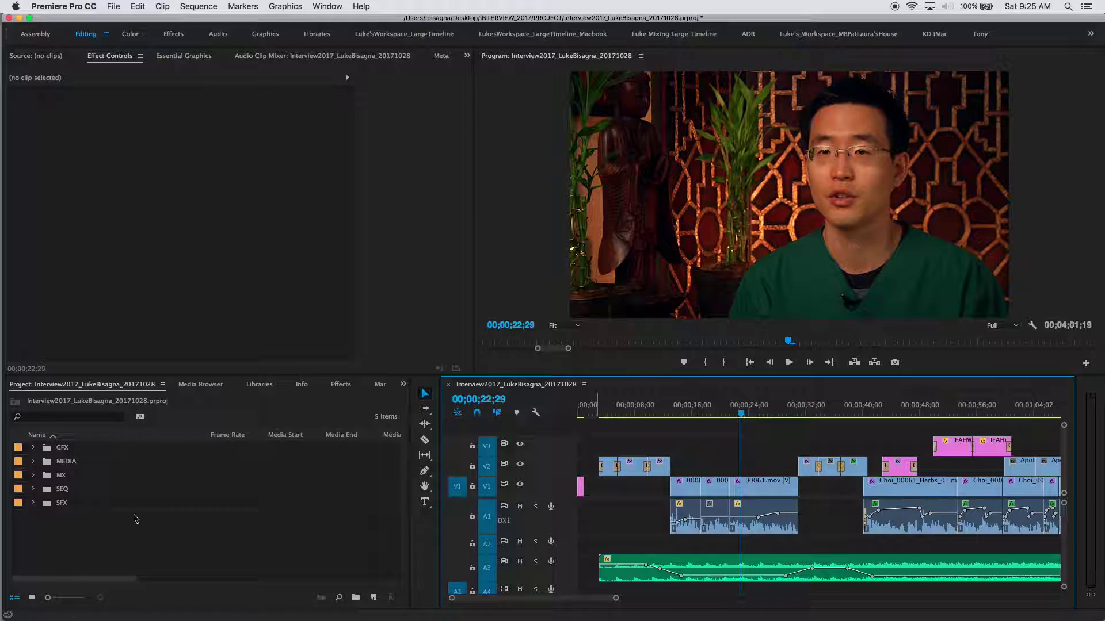
- Open AcupunctureDefinition.jpg from the GFX bin in the Source monitor
left_click(34, 449)
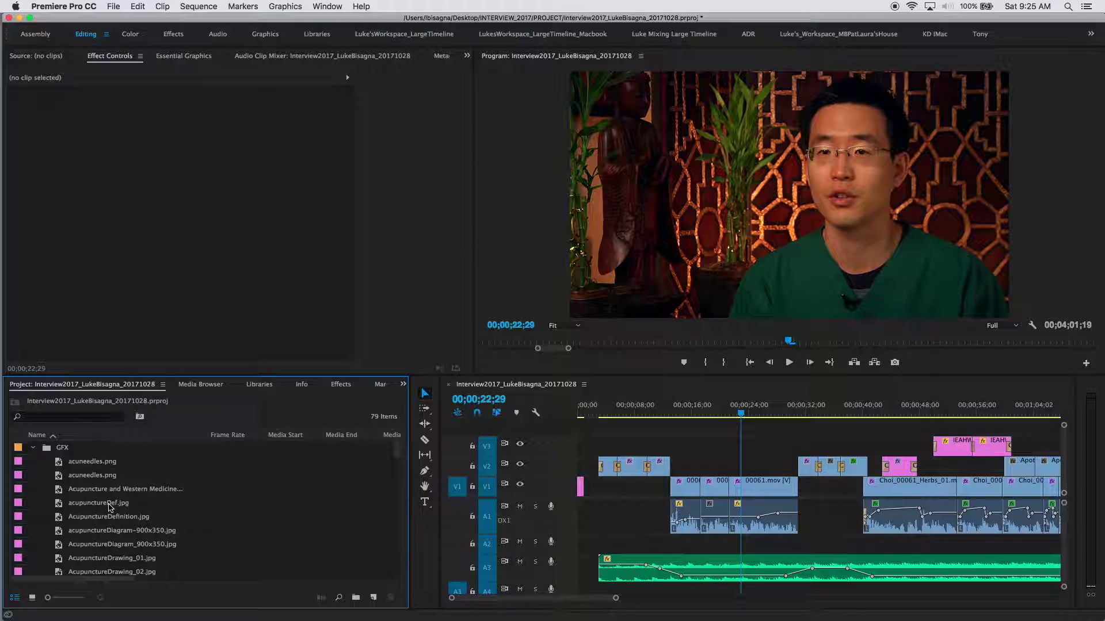
double_click(60, 519)
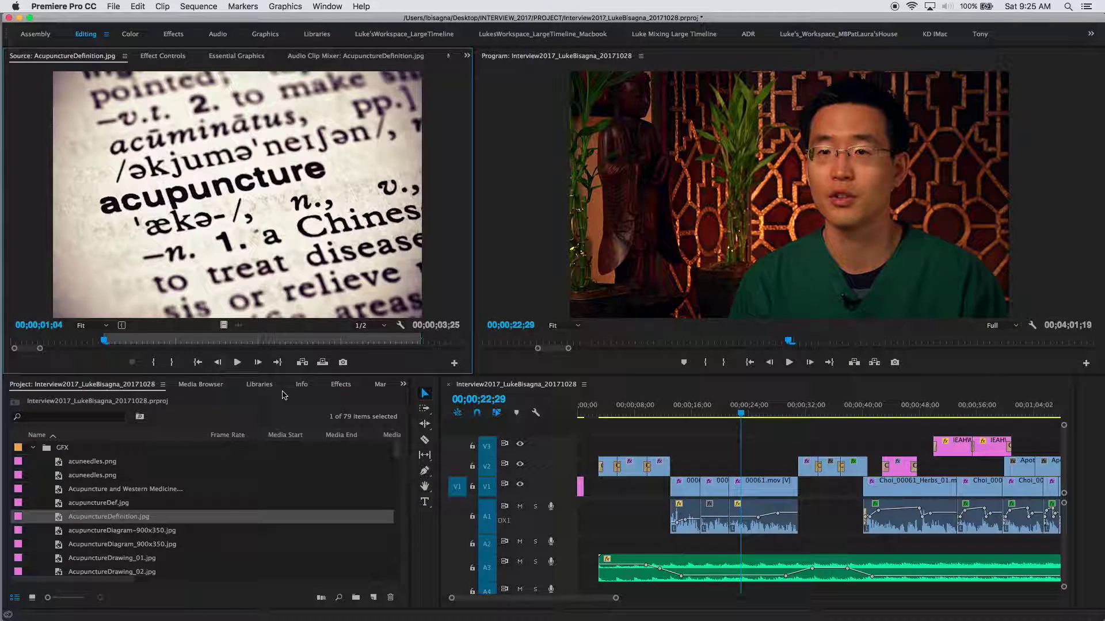
- Review the start of the interview passage and mark a sequence In point at 00;00;15;18
left_click(686, 413)
key("space")
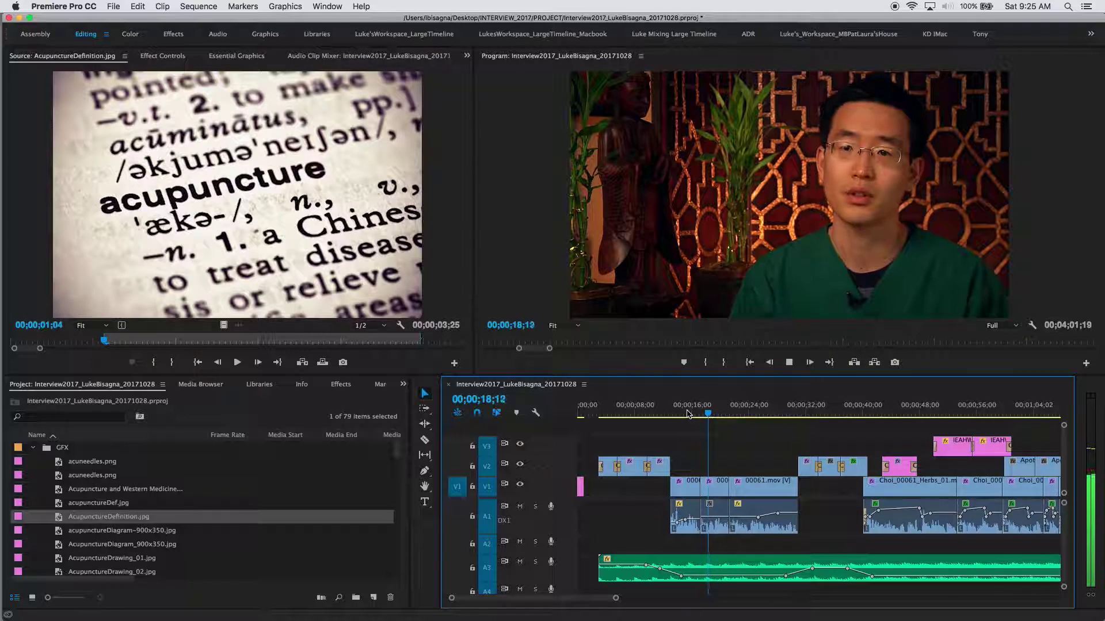
key("space")
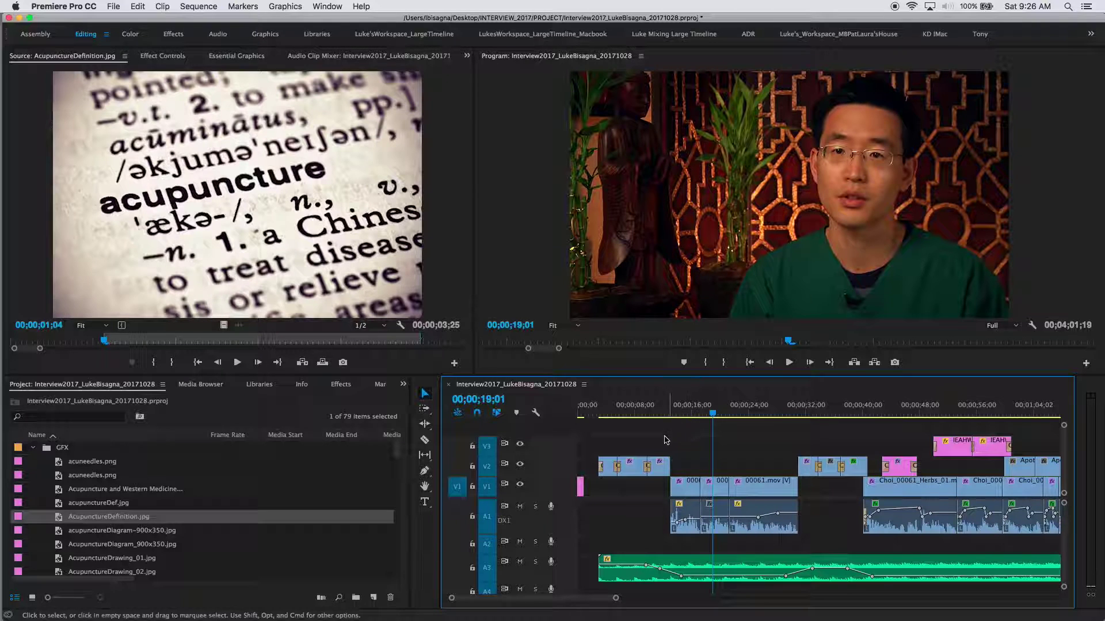
left_click(664, 413)
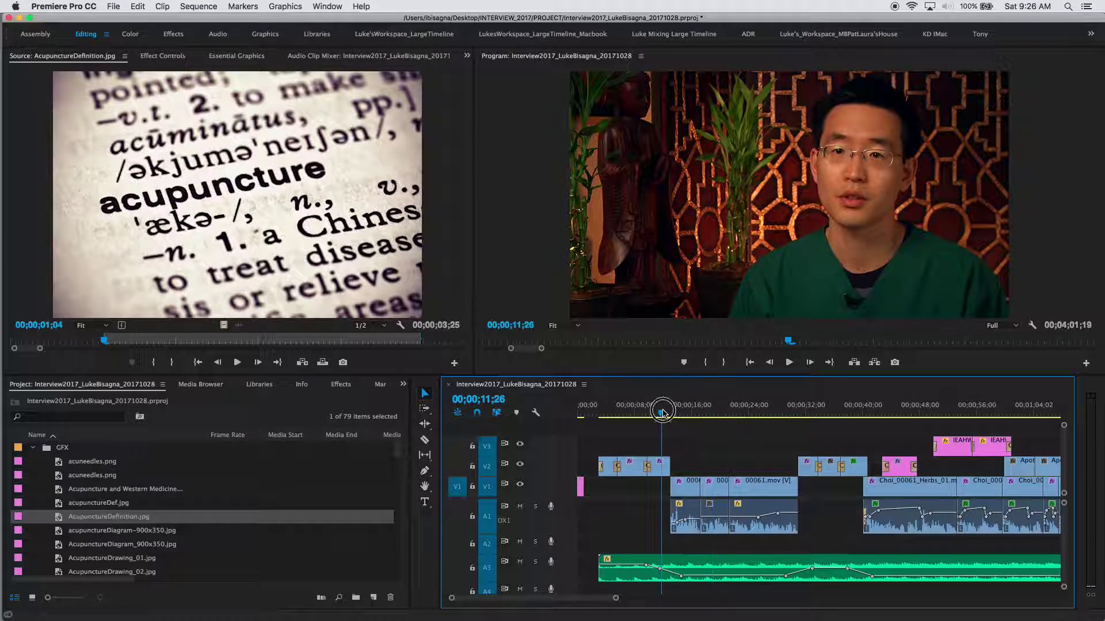
key("space")
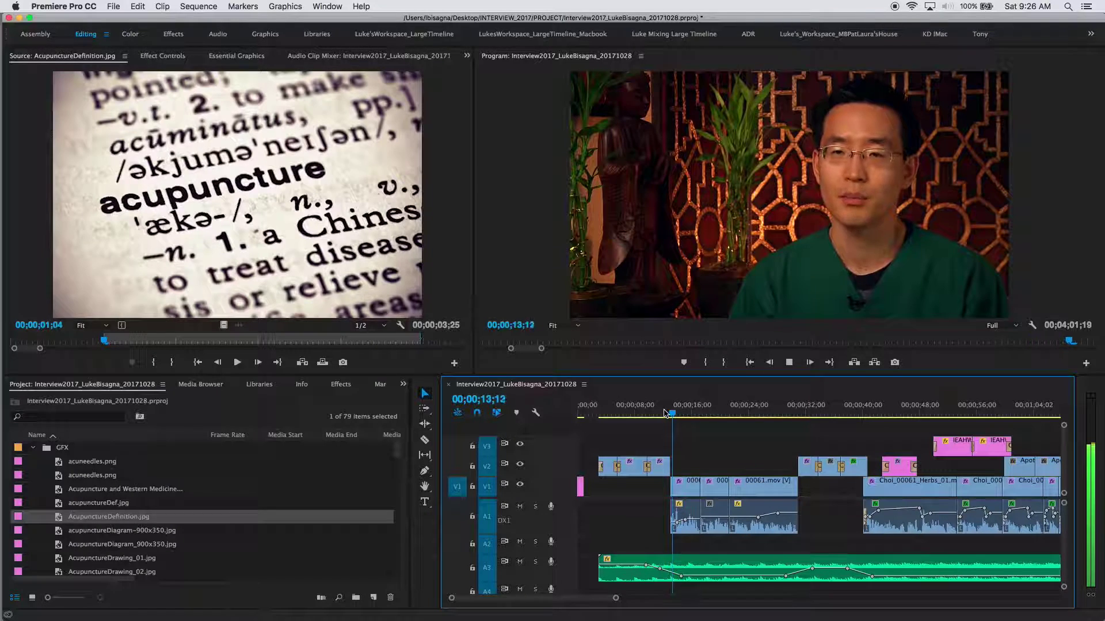
key("space")
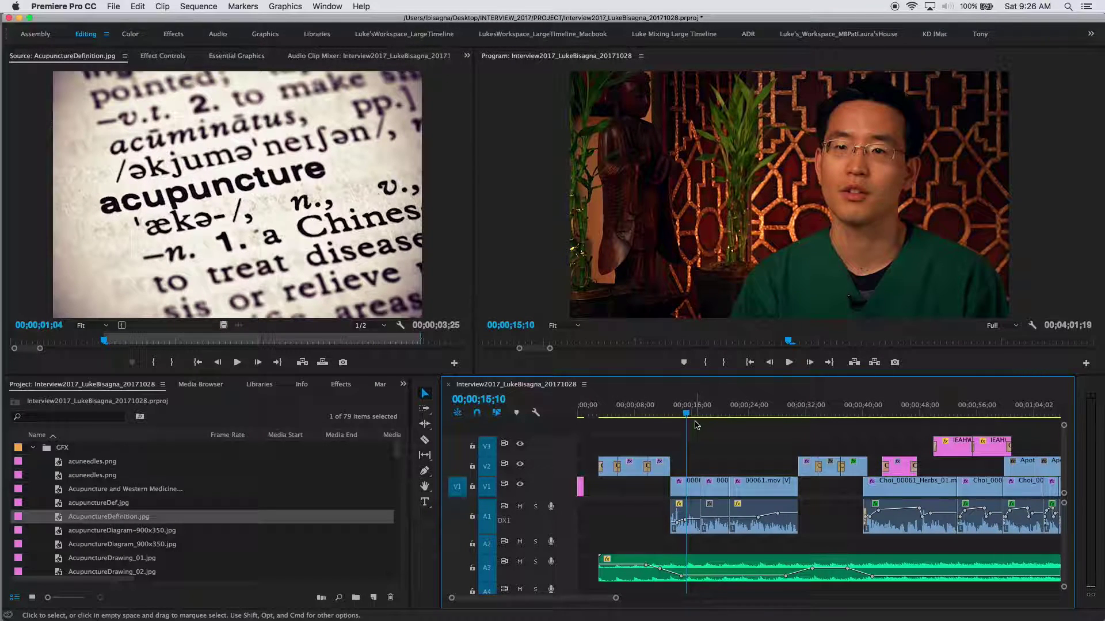
left_click_drag(687, 414, 690, 416)
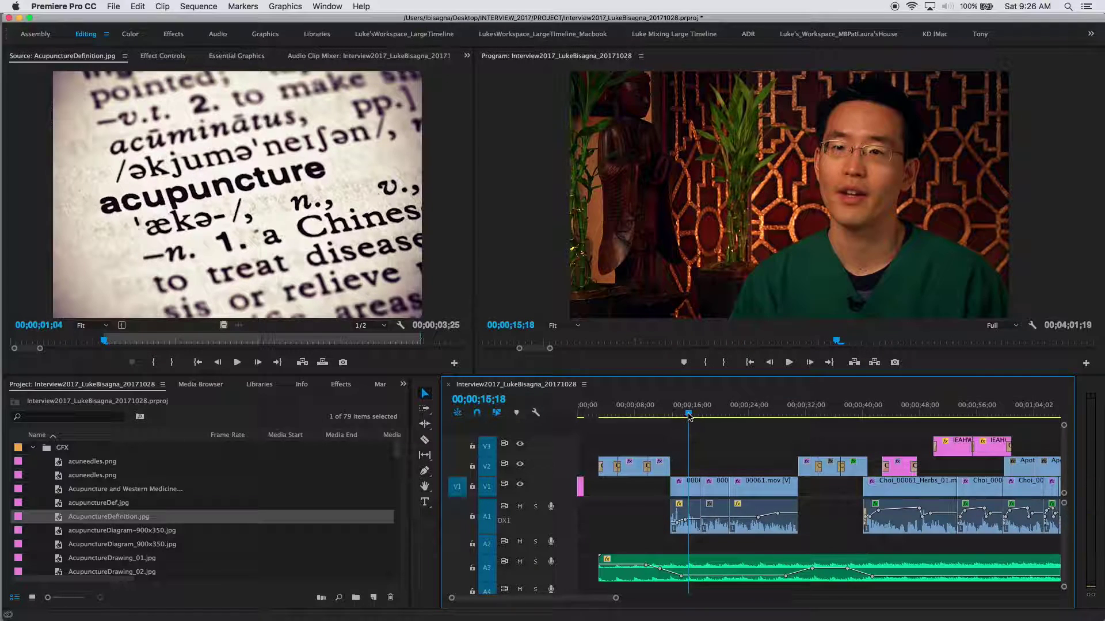
key("i")
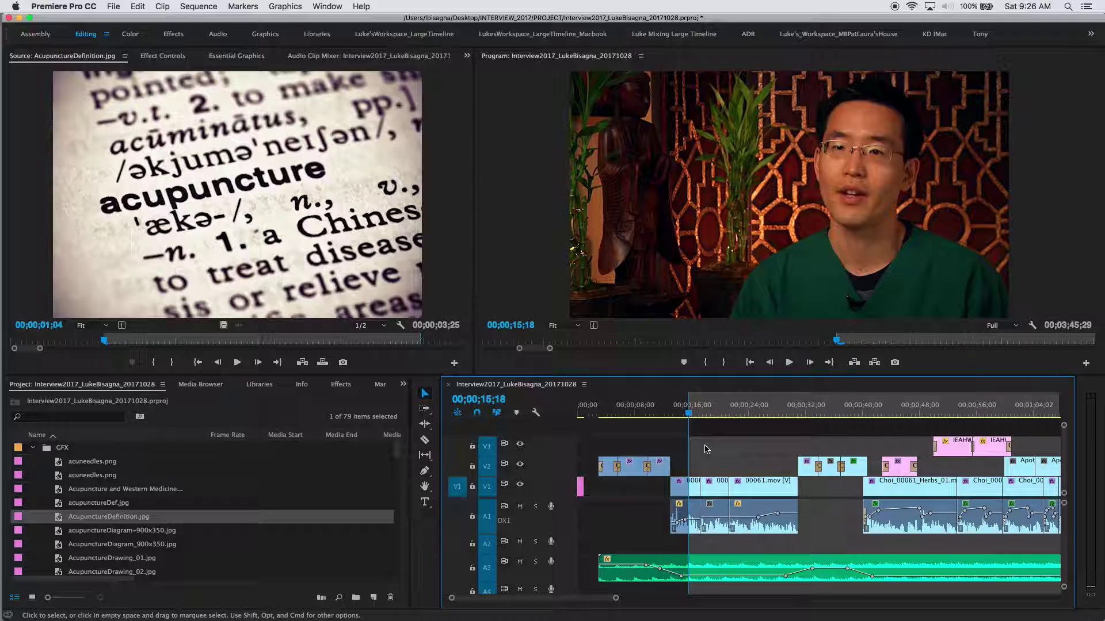
- Patch source V1 to track V2 and mark the sequence Out point at 00;00;19;02
left_click(455, 467)
left_click_drag(703, 410, 706, 417)
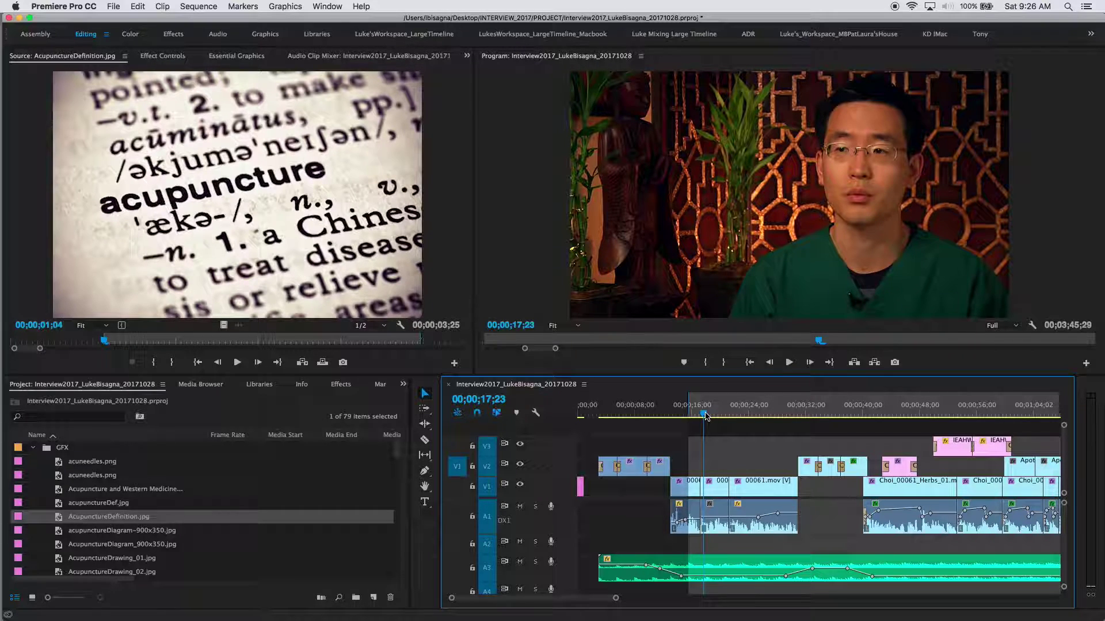
key("space")
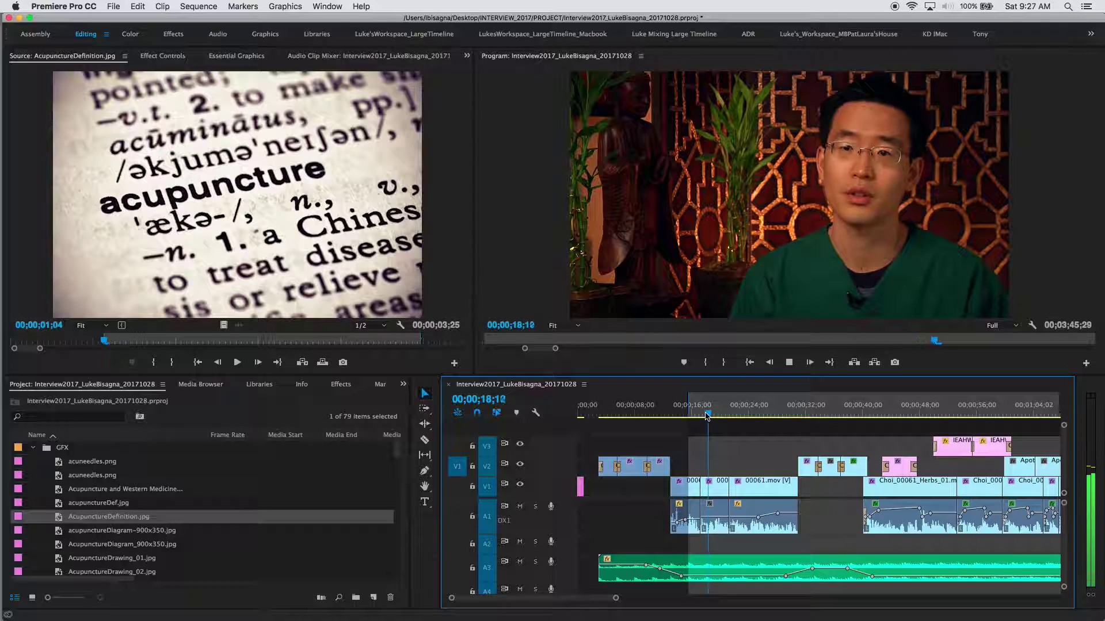
left_click(707, 416)
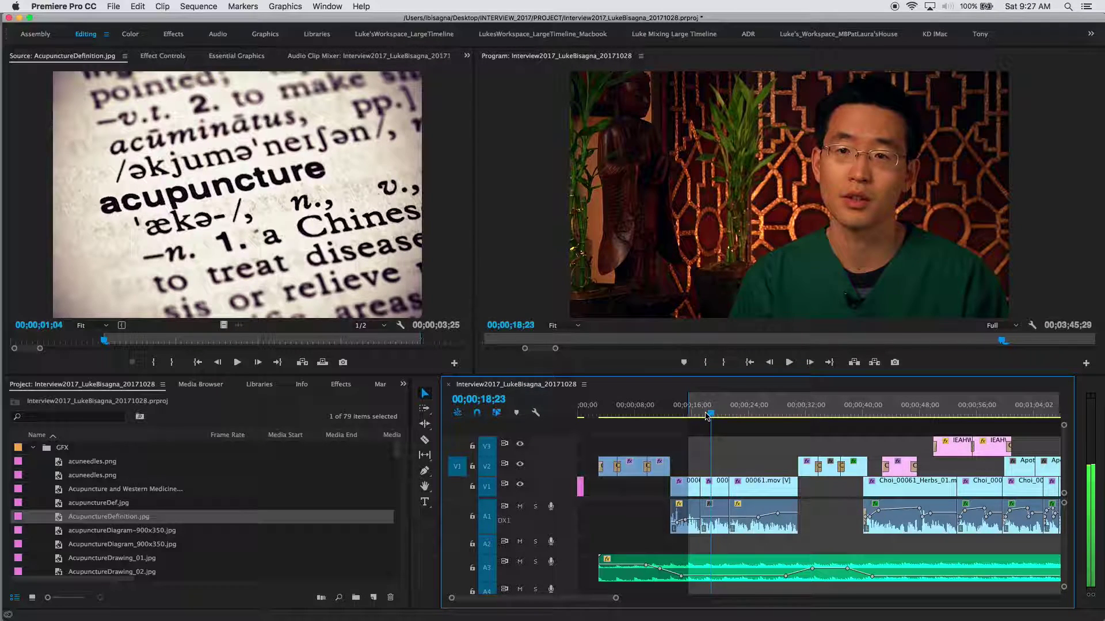
key("o")
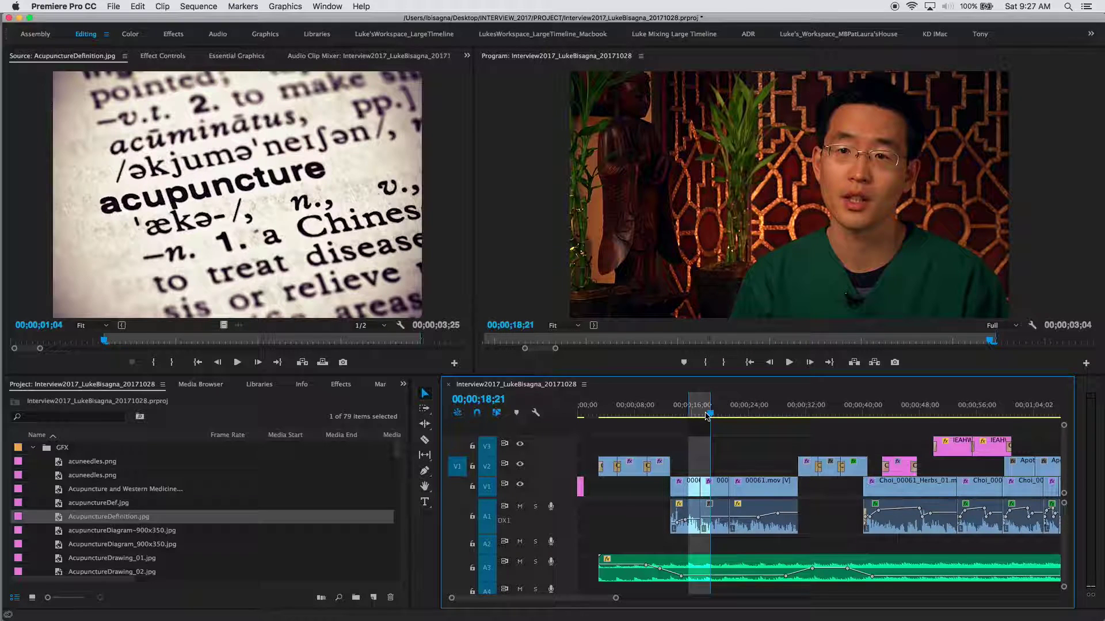
key("space")
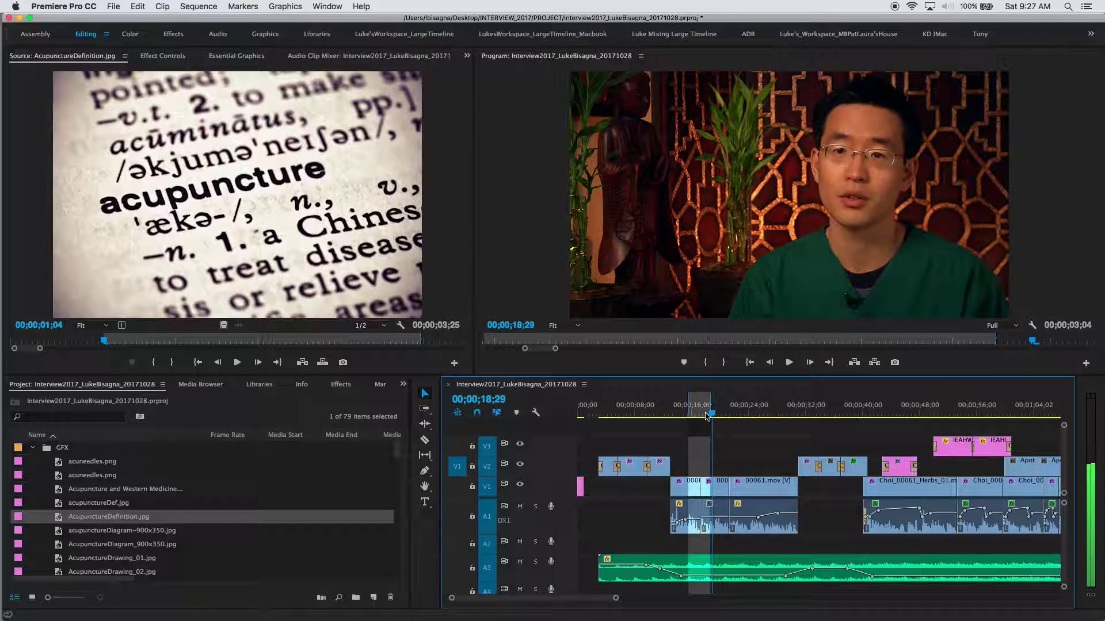
key("o")
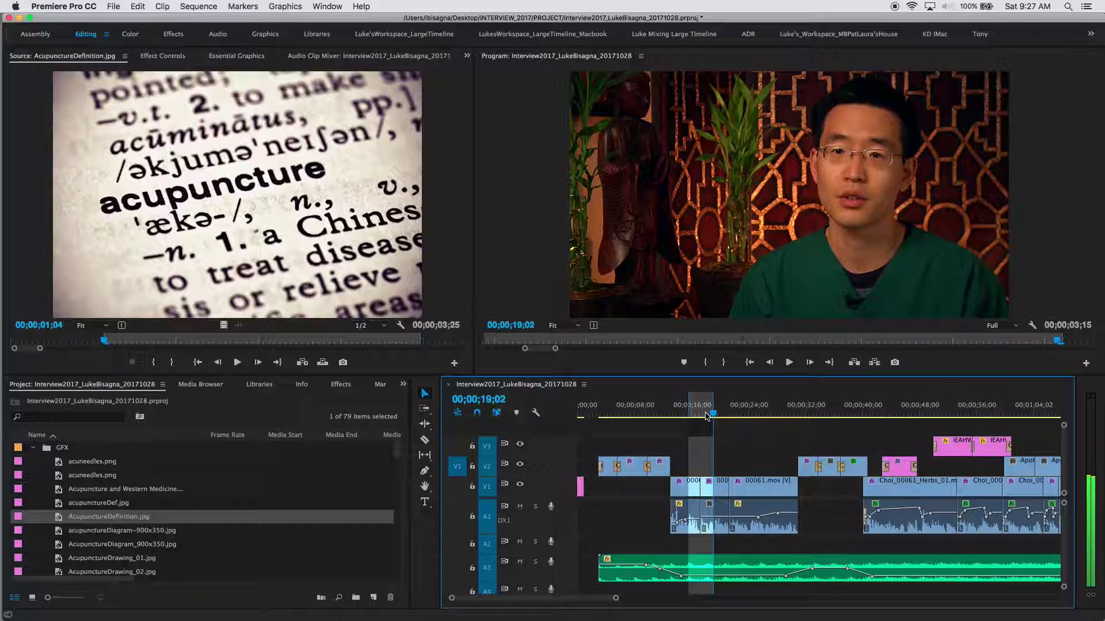
- Mark the still's source In point at 00;00;01;04 and overwrite it onto V2 within the marked sequence range
left_click(463, 217)
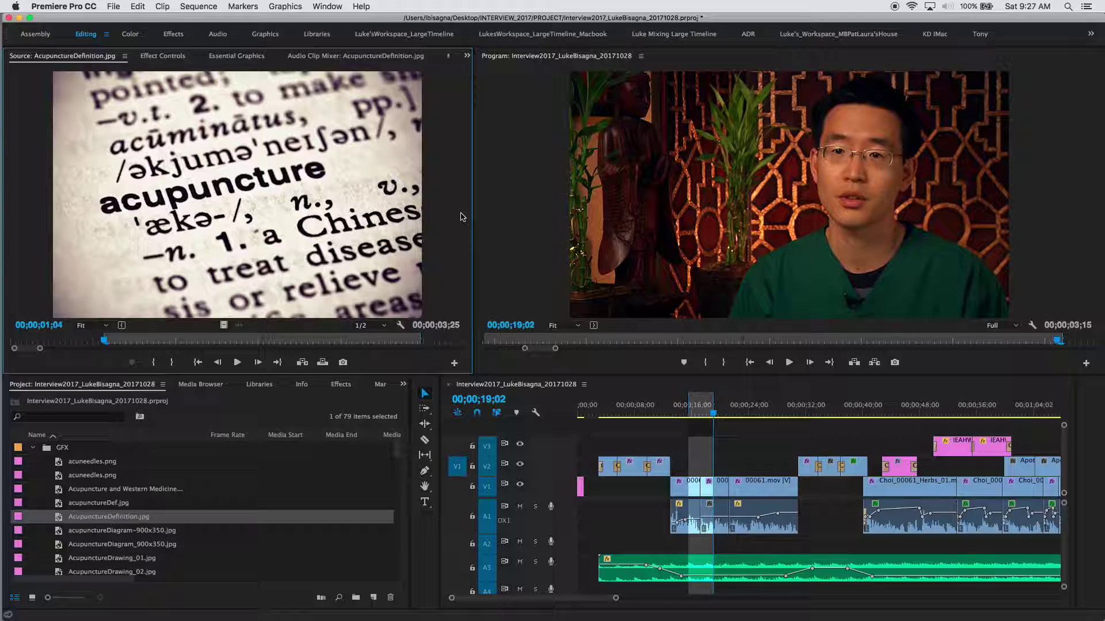
key("i")
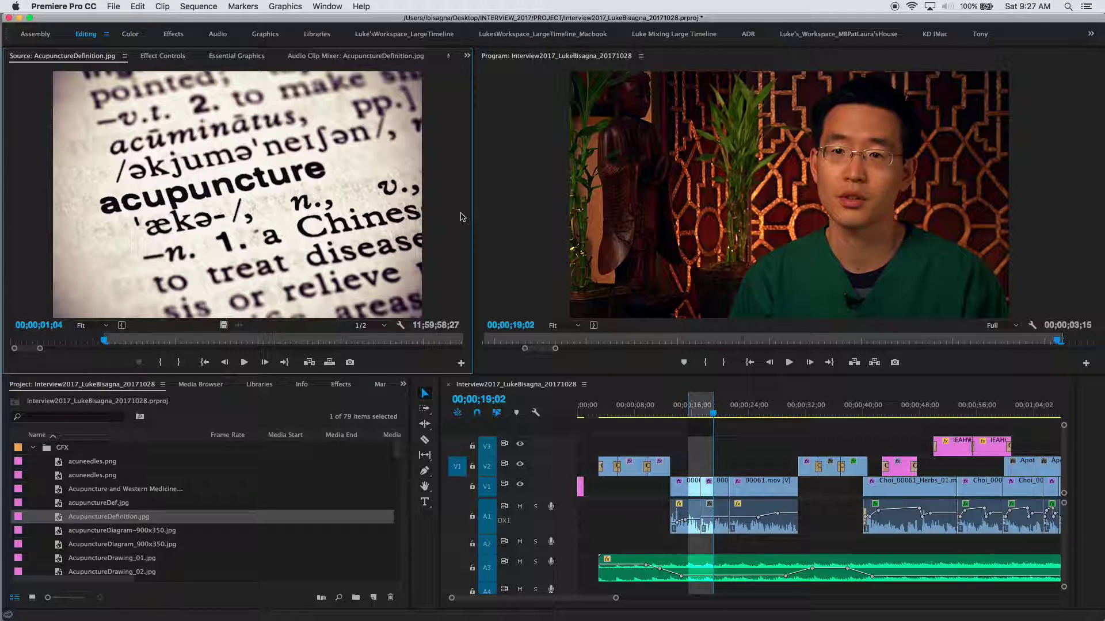
key("period")
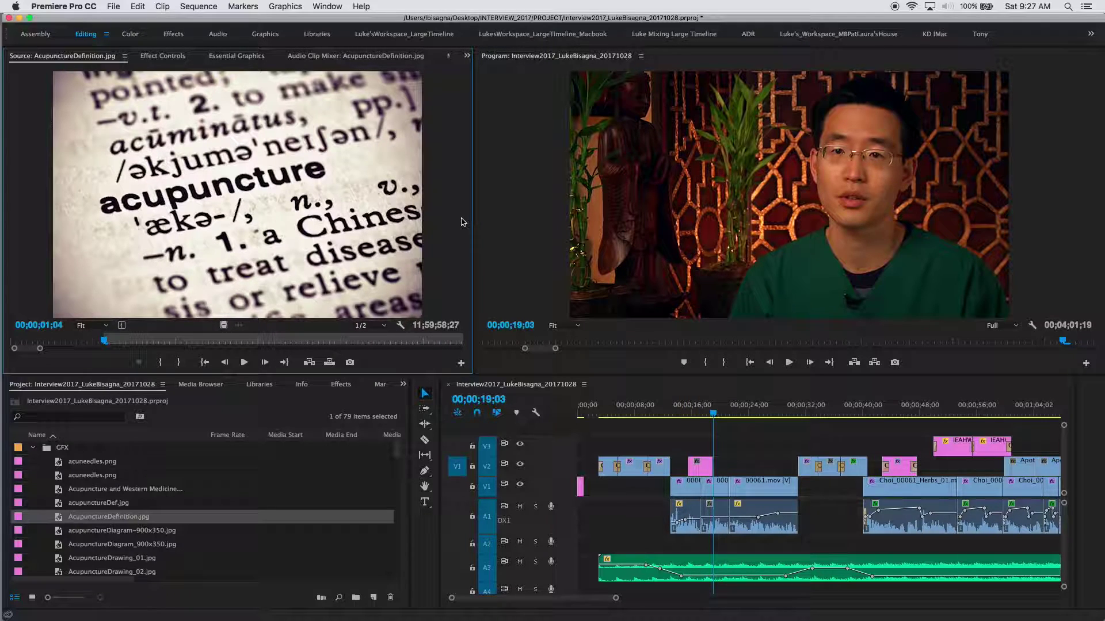
- Preview the AcupunctureDefinition.jpg clip on V2 and set its Scale to 303 so it fills the frame
left_click(686, 413)
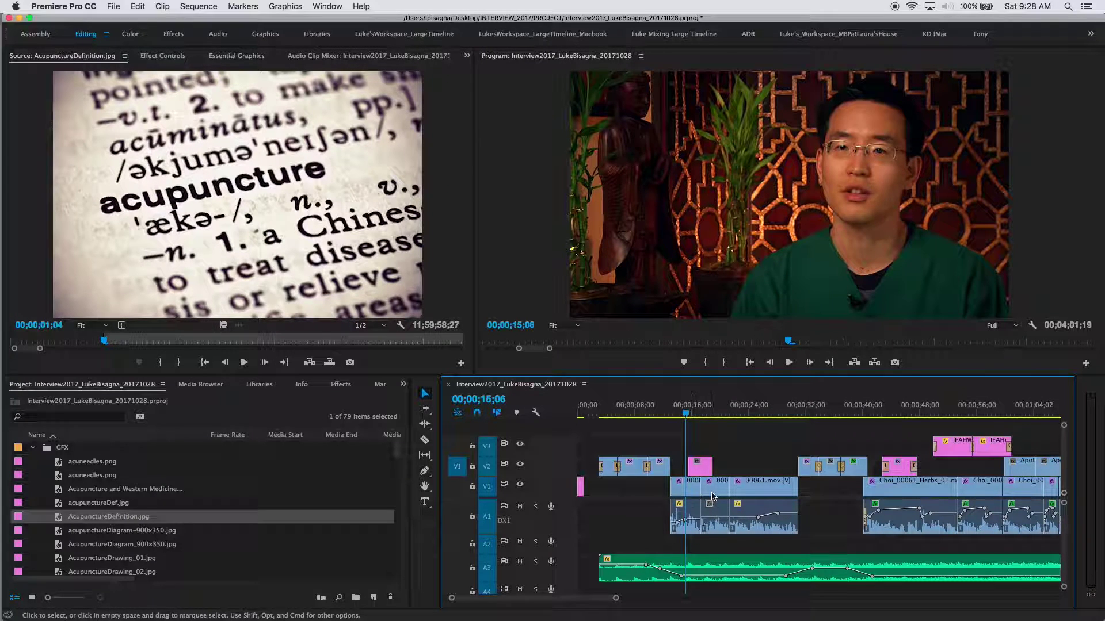
key("space")
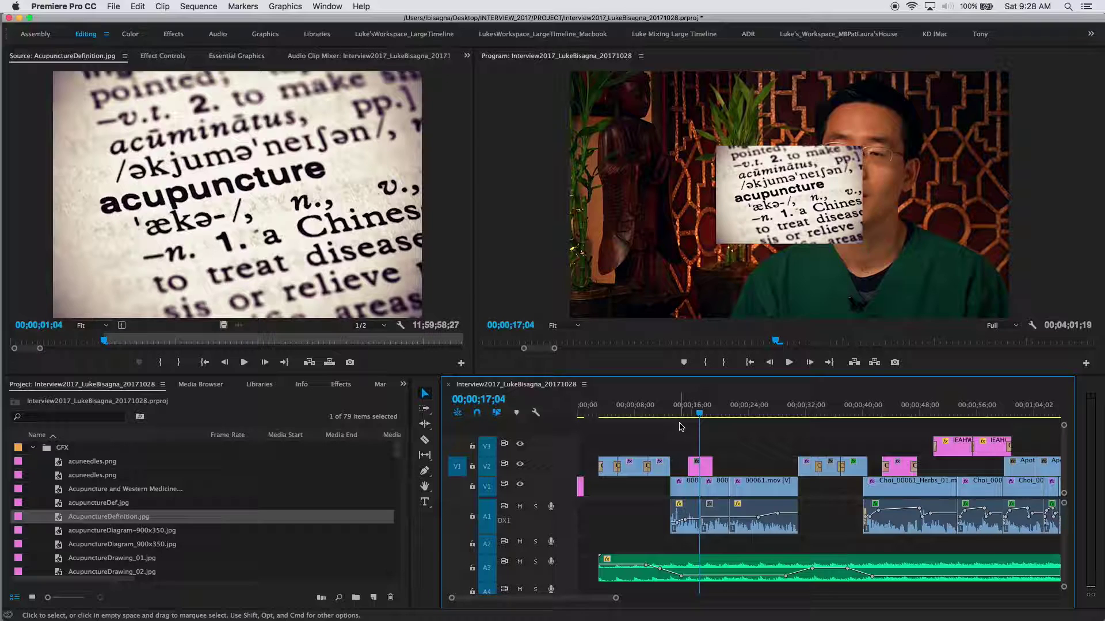
left_click(704, 468)
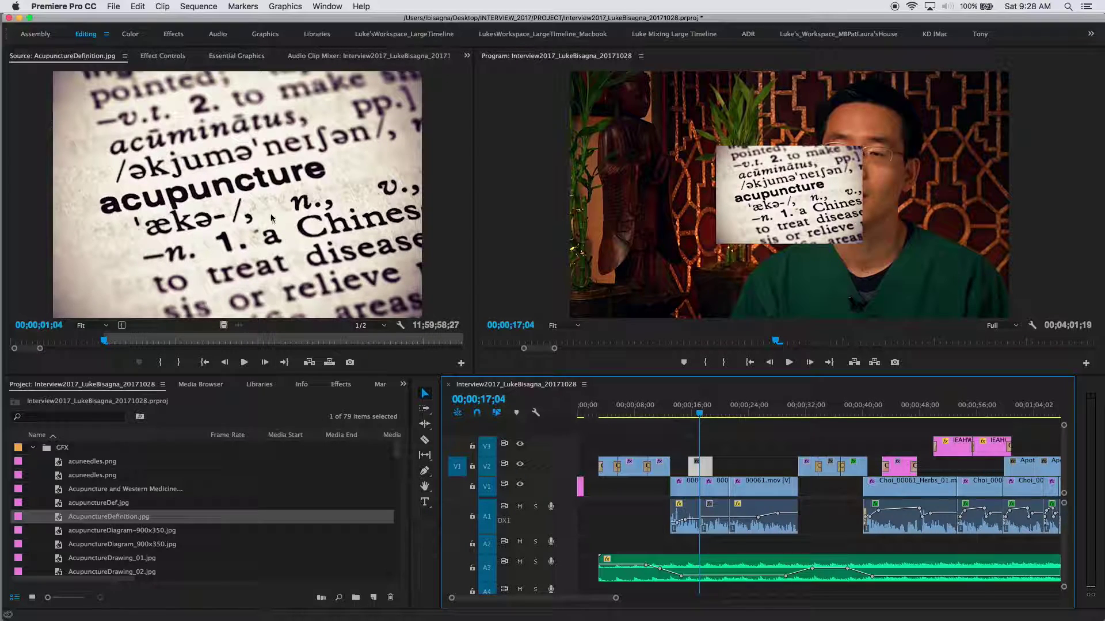
left_click(154, 57)
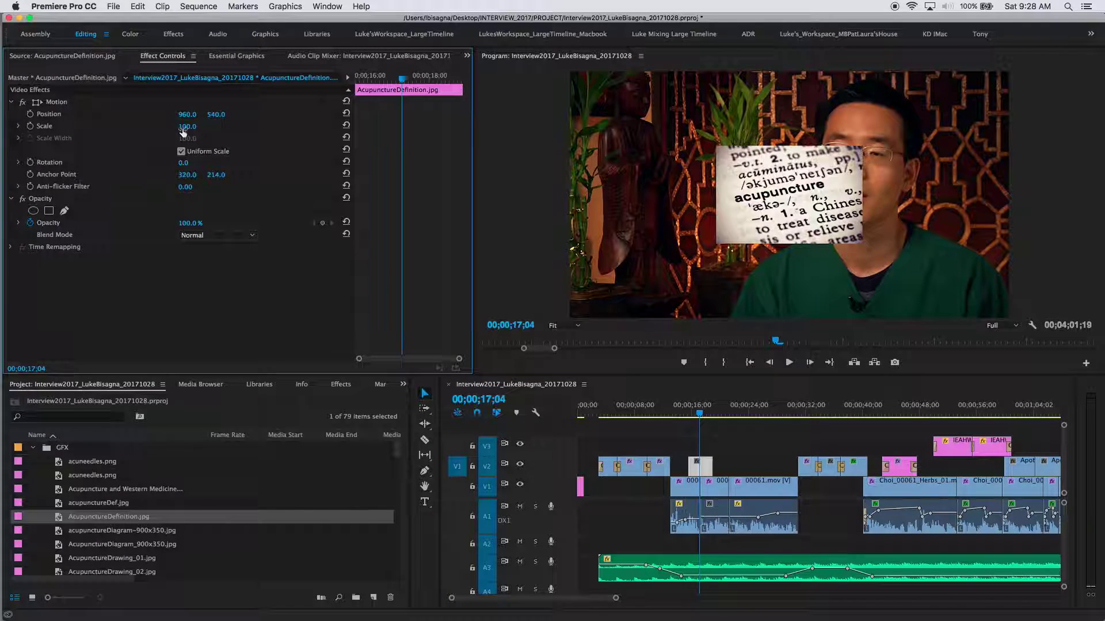
mouse_move(187, 126)
left_mouse_down()
mouse_move(294, 127)
mouse_move(194, 126)
left_mouse_up()
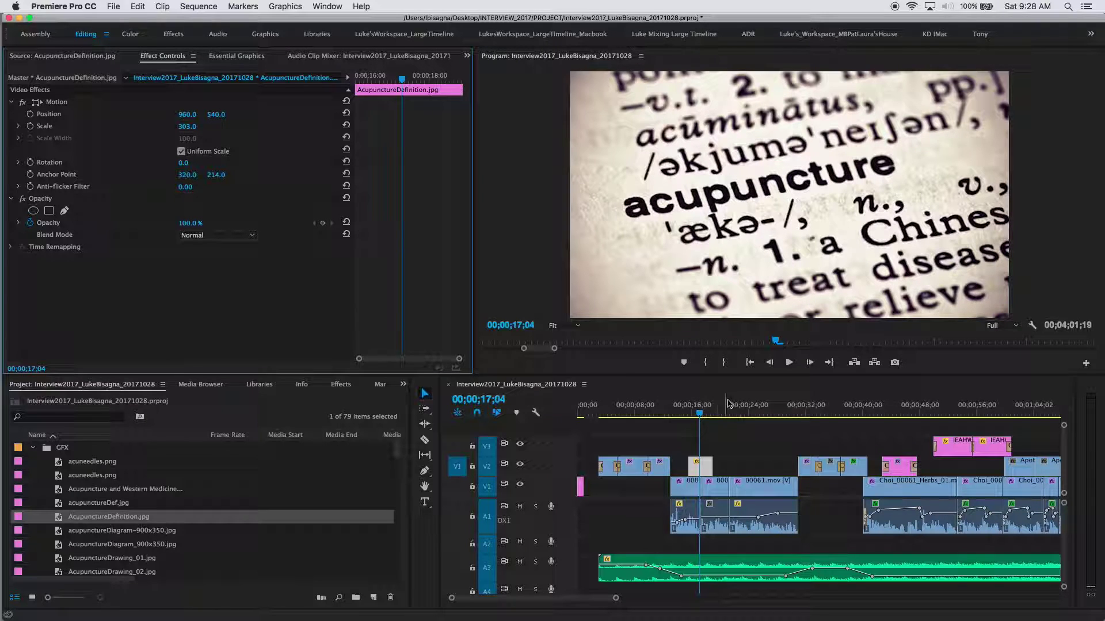
- Play back the enlarged still and extend the start of its V2 clip earlier to about 00;00;15;08
left_click(685, 413)
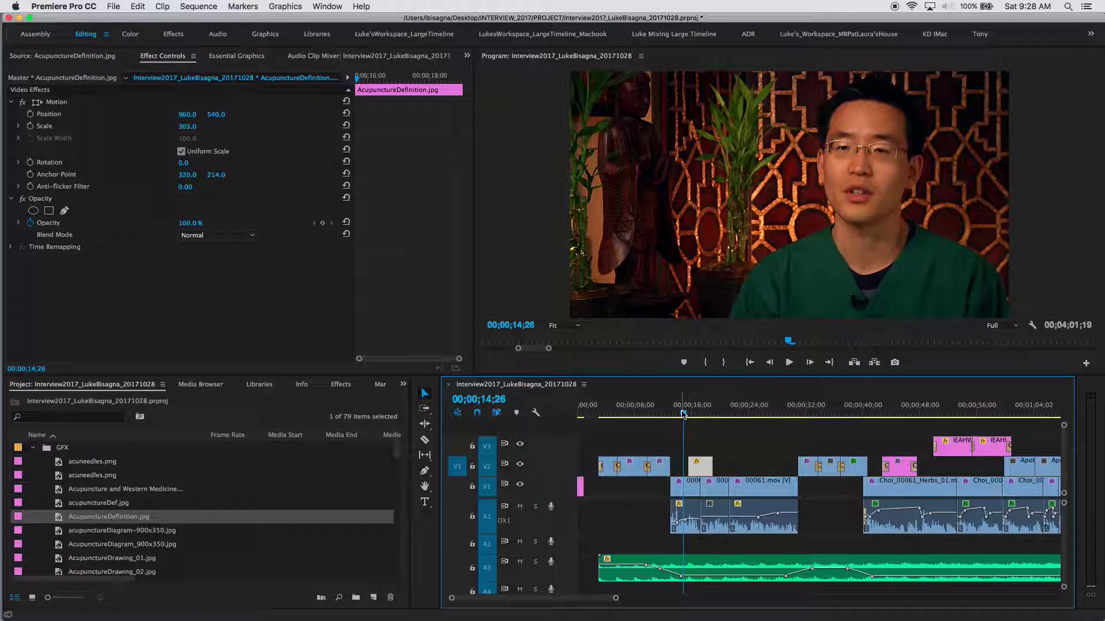
key("space")
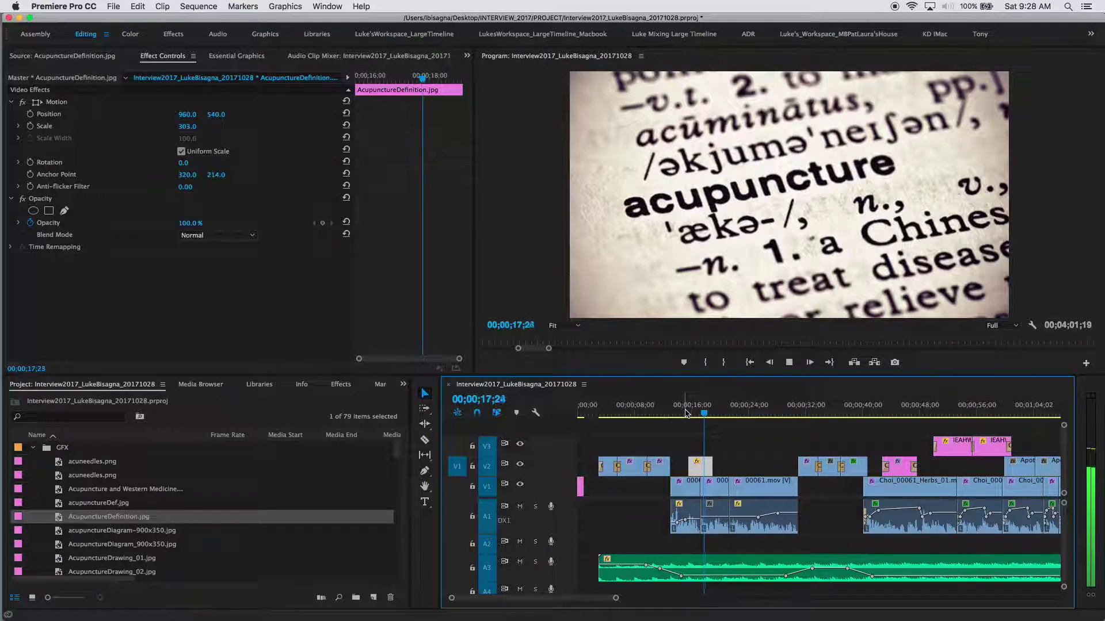
left_click_drag(685, 412, 694, 414)
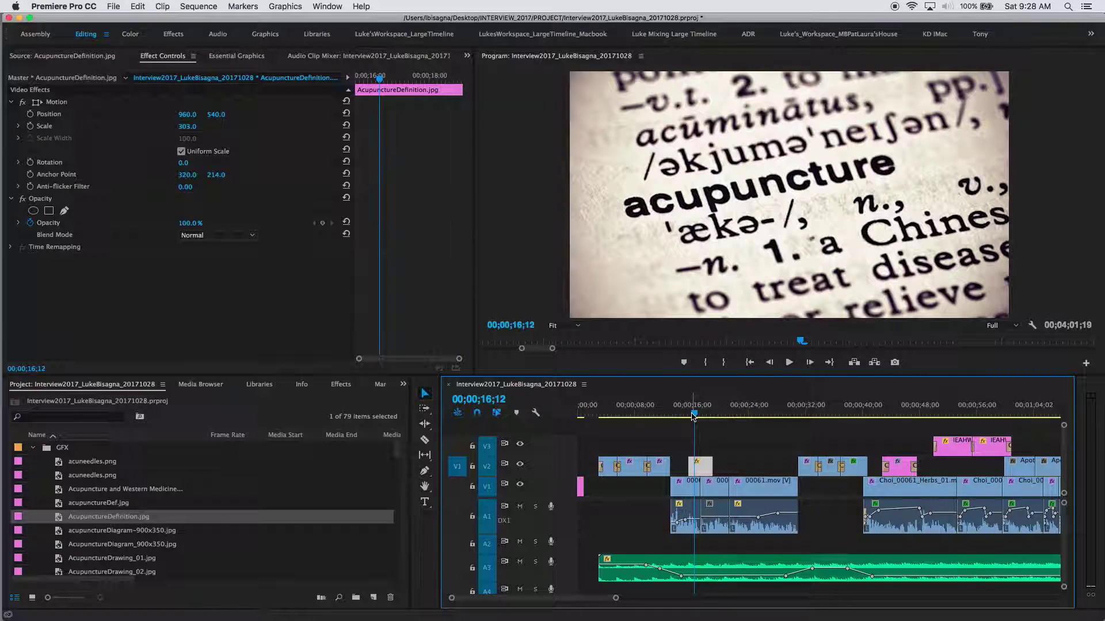
key("=")
left_click_drag(802, 464, 793, 466)
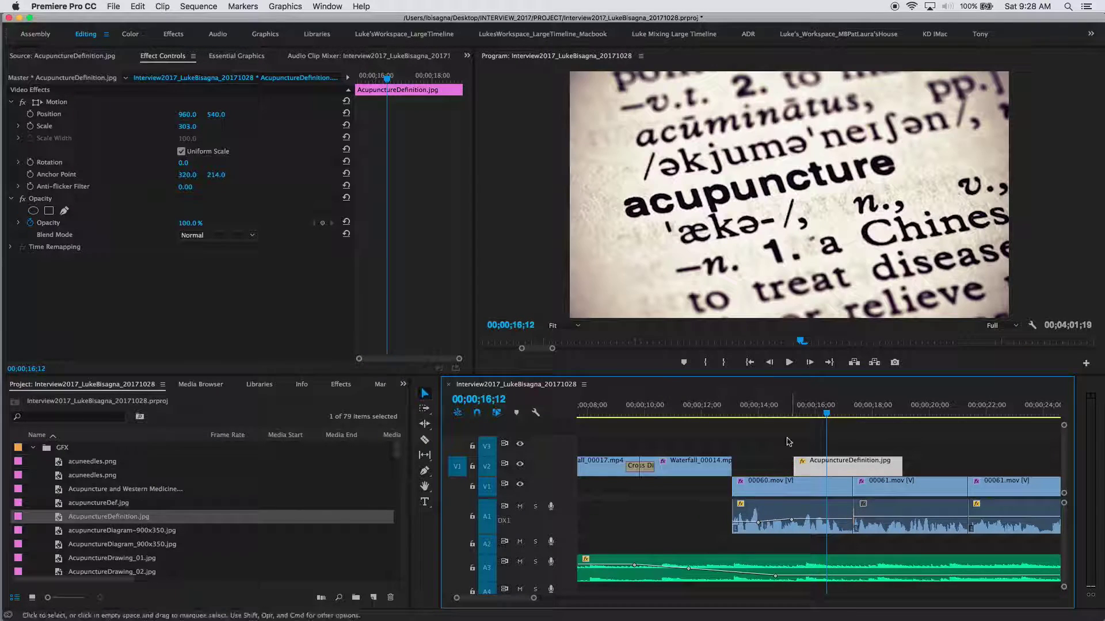
- Play the sequence from 00;00;14;03 into the still to check the timing of its start
left_click(761, 412)
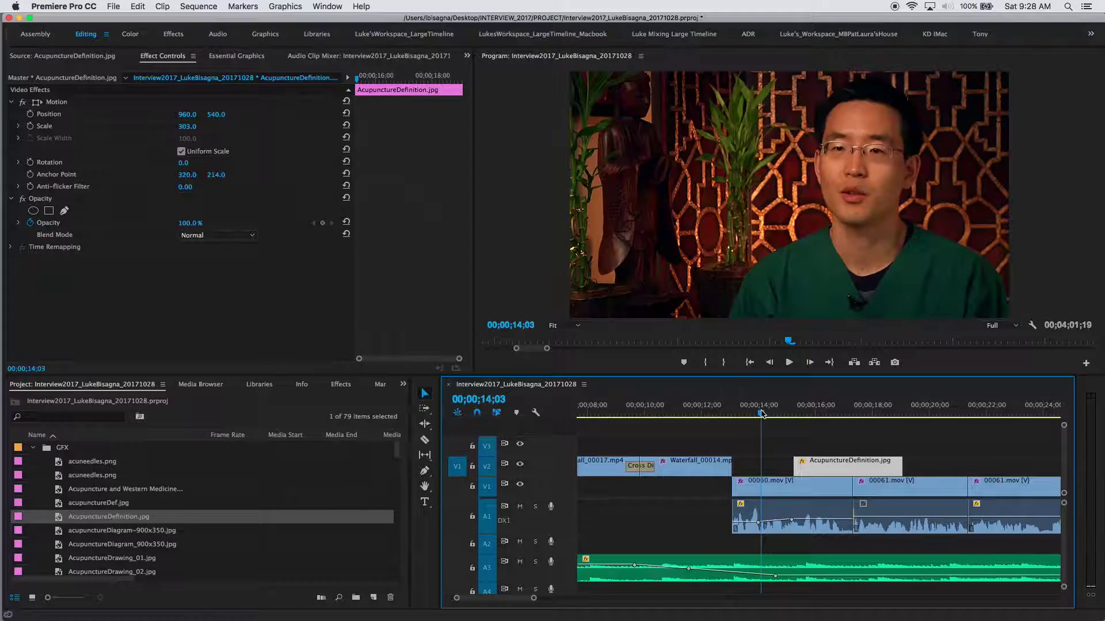
key("space")
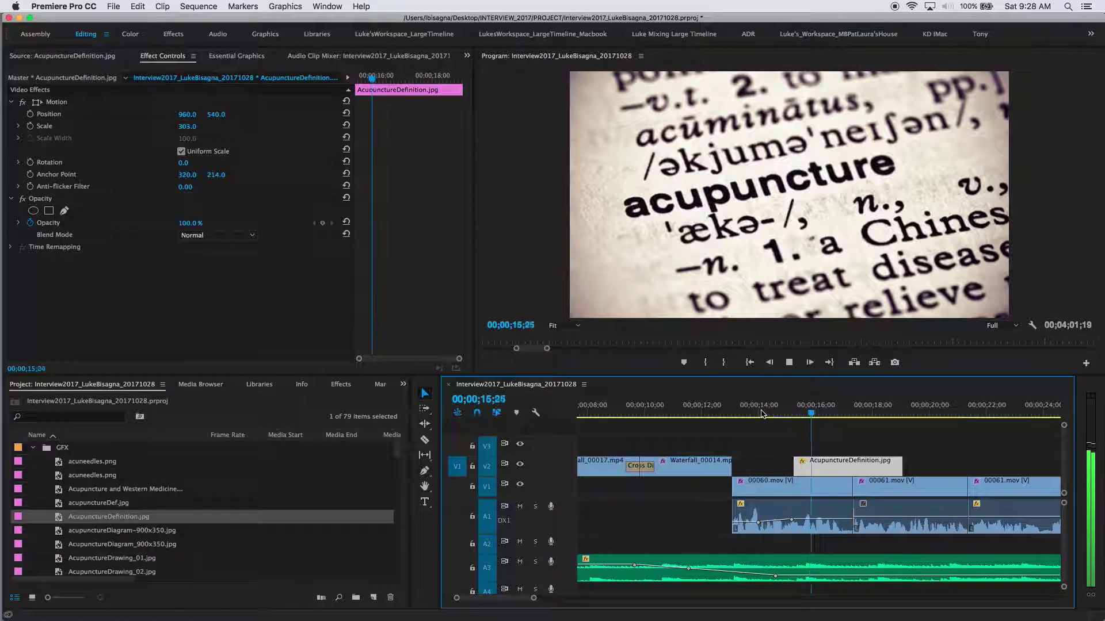
key("space")
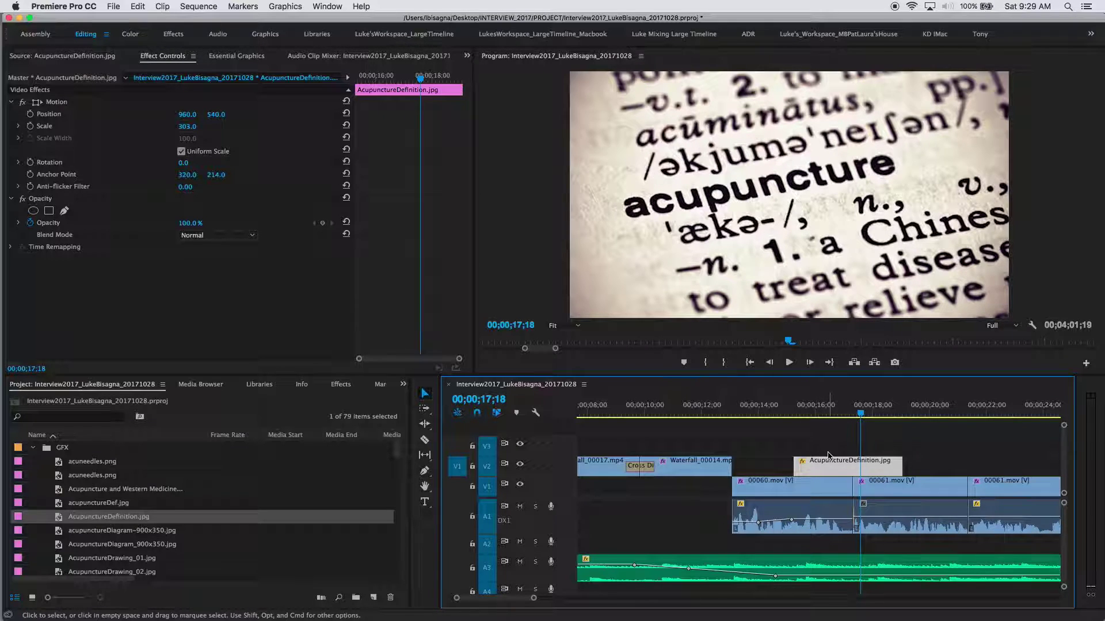
- Add Scale and Position keyframes to AcupunctureDefinition.jpg at the clip's first frame, 00;00;15;08
left_click_drag(817, 407, 794, 409)
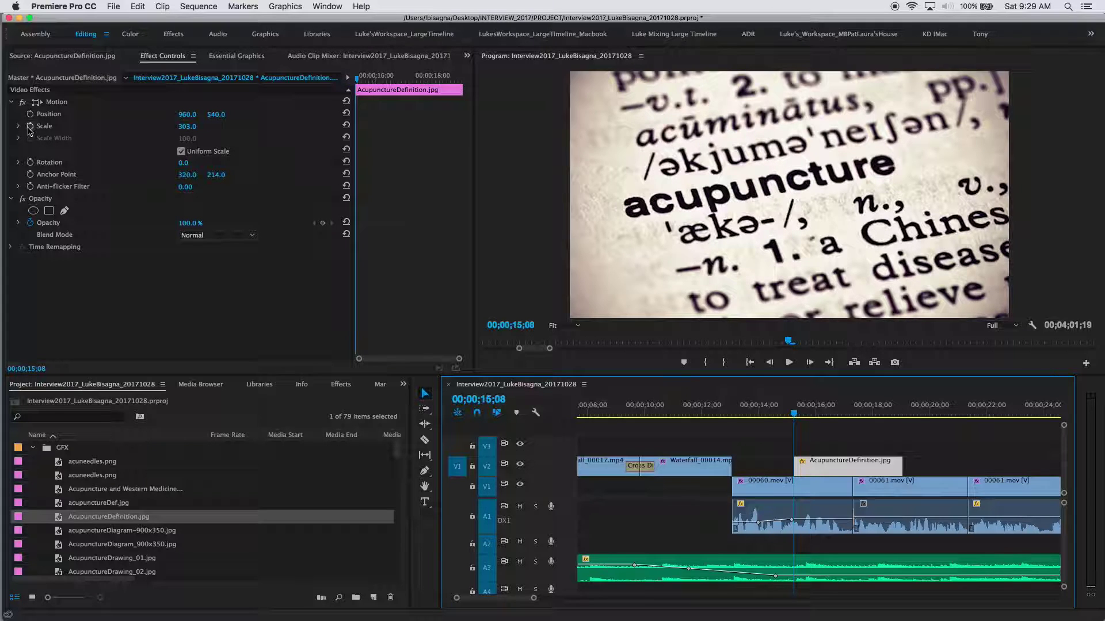
left_click(31, 127)
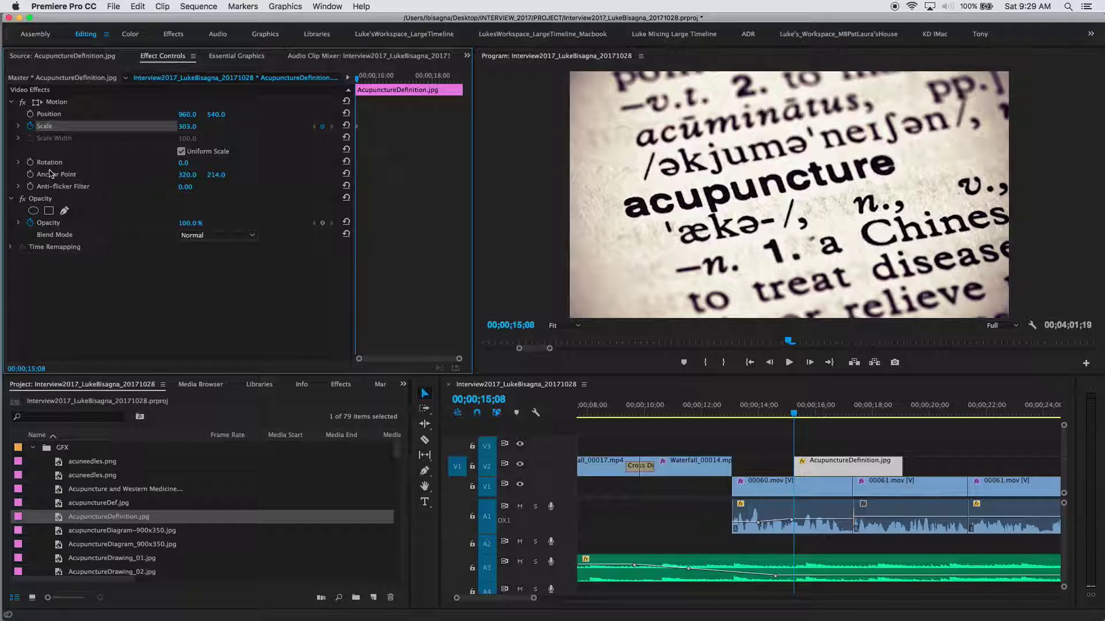
left_click(29, 114)
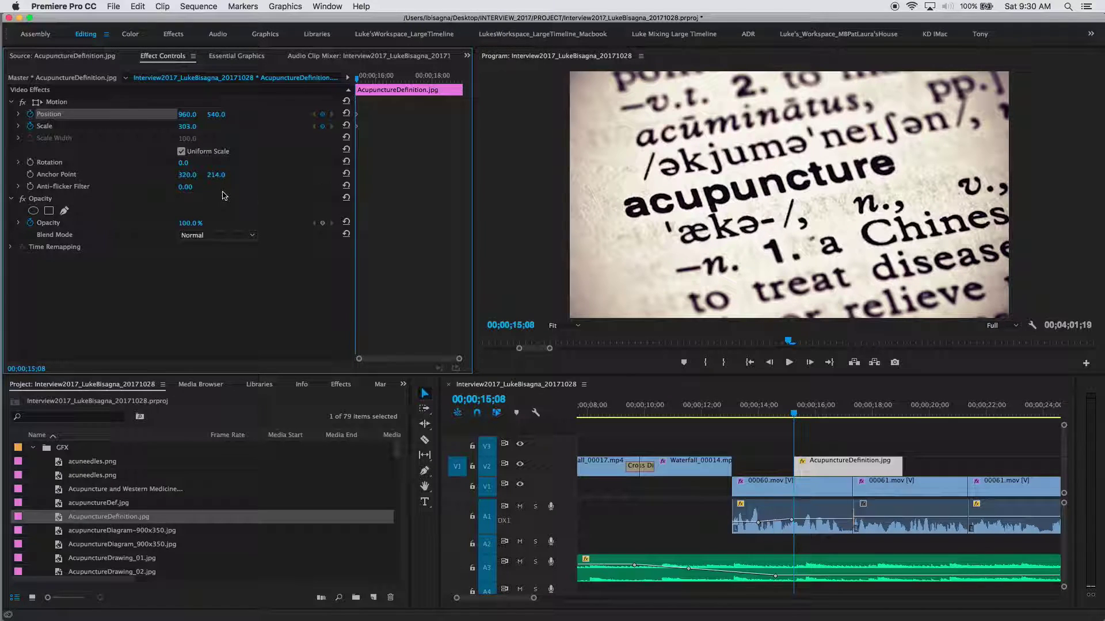
- At AcupunctureDefinition.jpg's last frame, 00;00;19;02, set Scale to 325 and Position to about 1040.5, 545 as ending keyframes
left_click(380, 78)
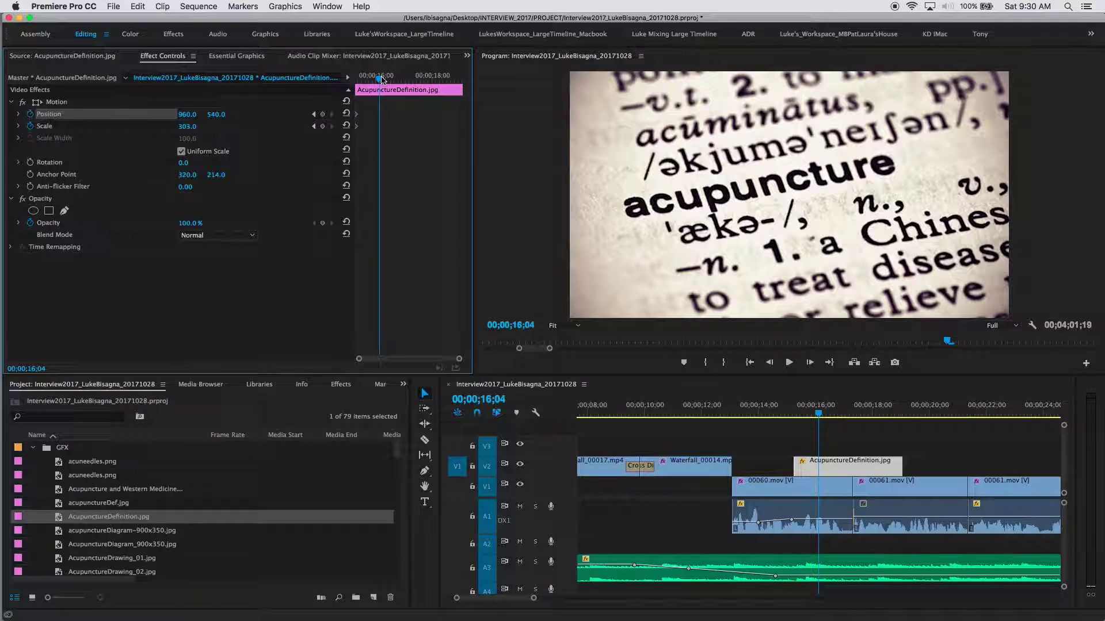
key("Down")
key("Down")
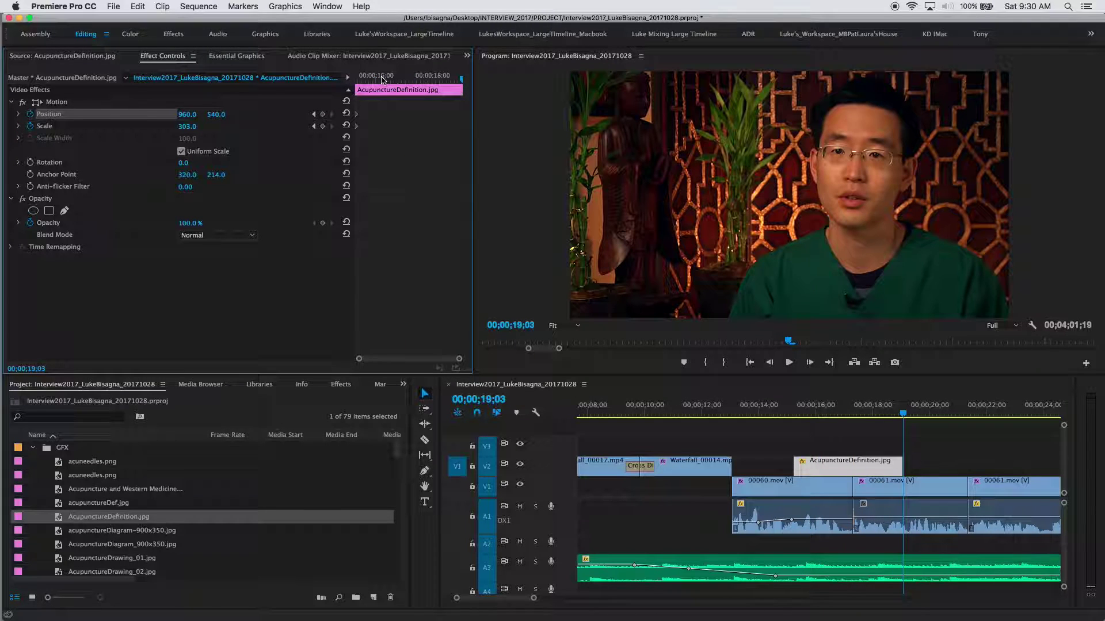
key("Left")
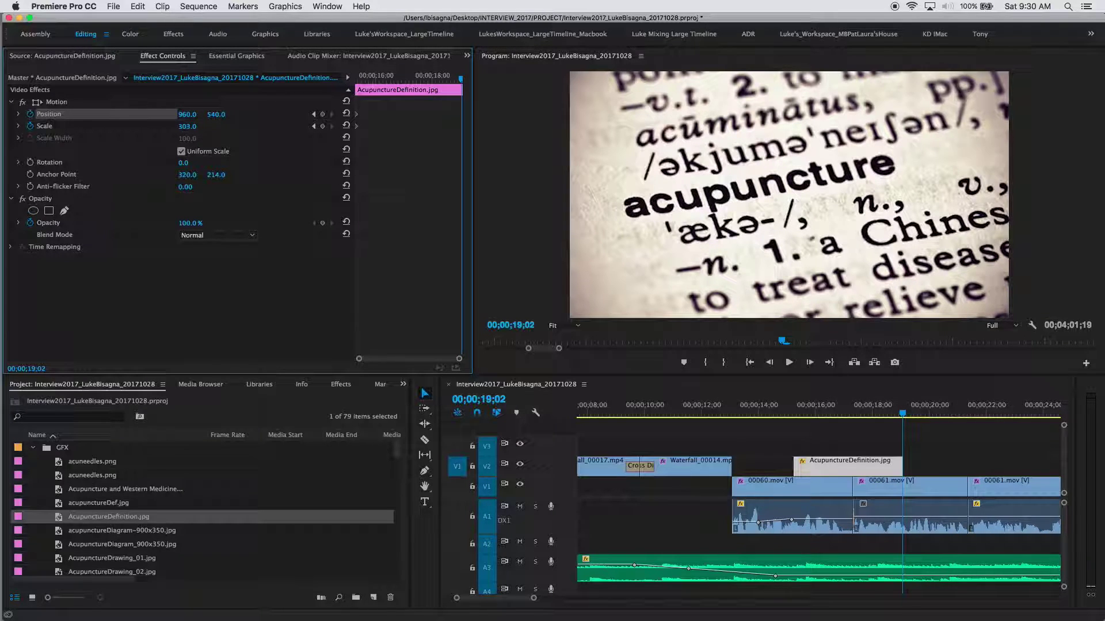
mouse_move(187, 127)
left_mouse_down()
mouse_move(202, 127)
mouse_move(192, 127)
left_mouse_up()
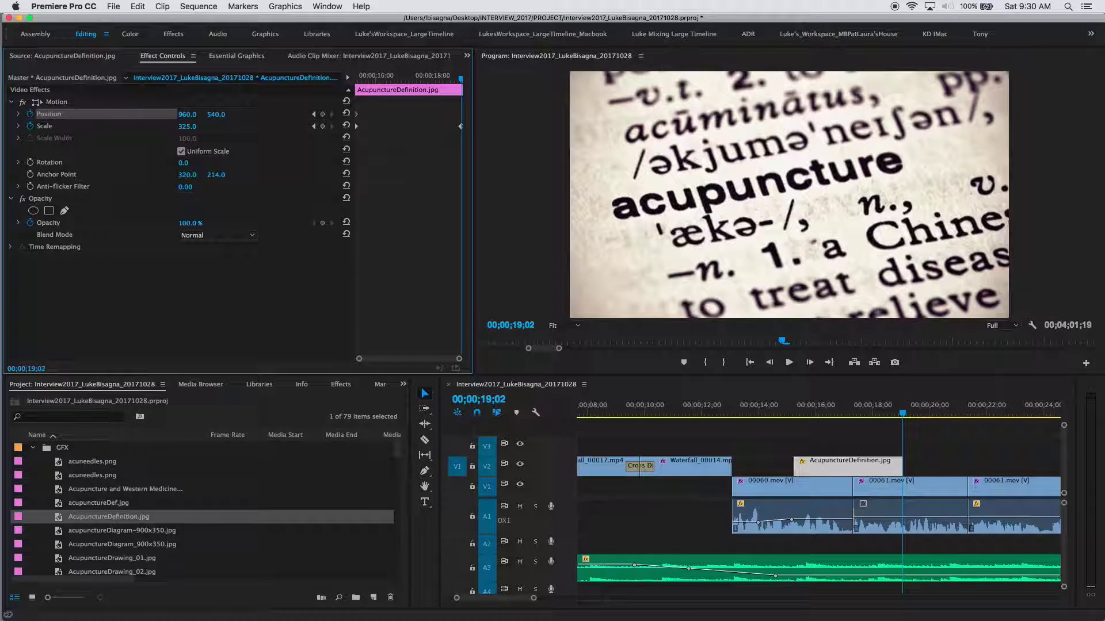
left_click(35, 105)
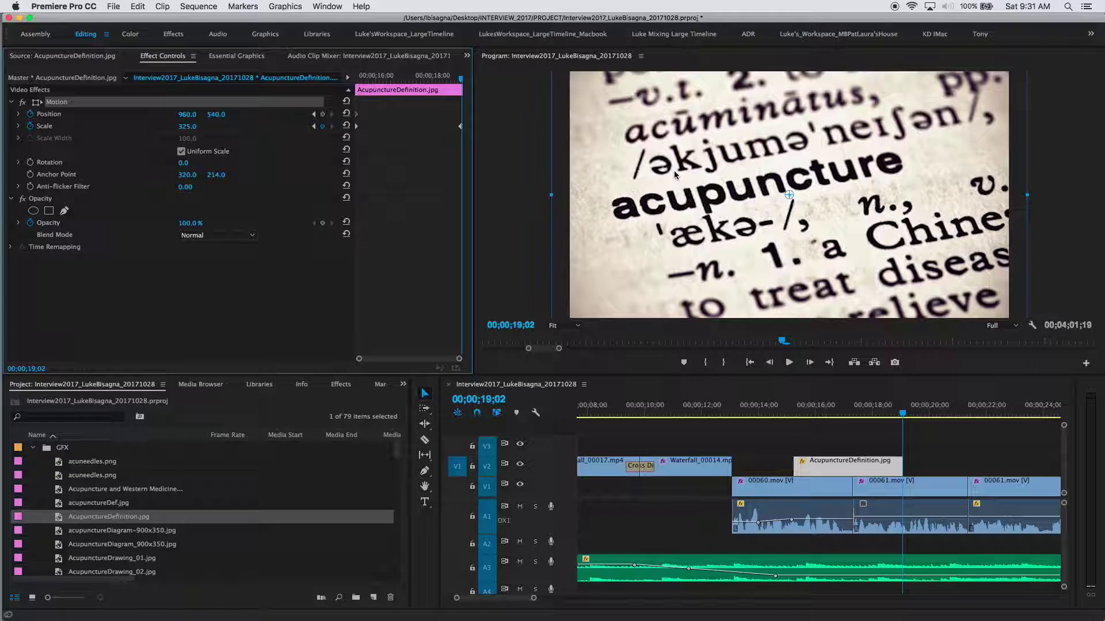
left_click_drag(674, 170, 695, 173)
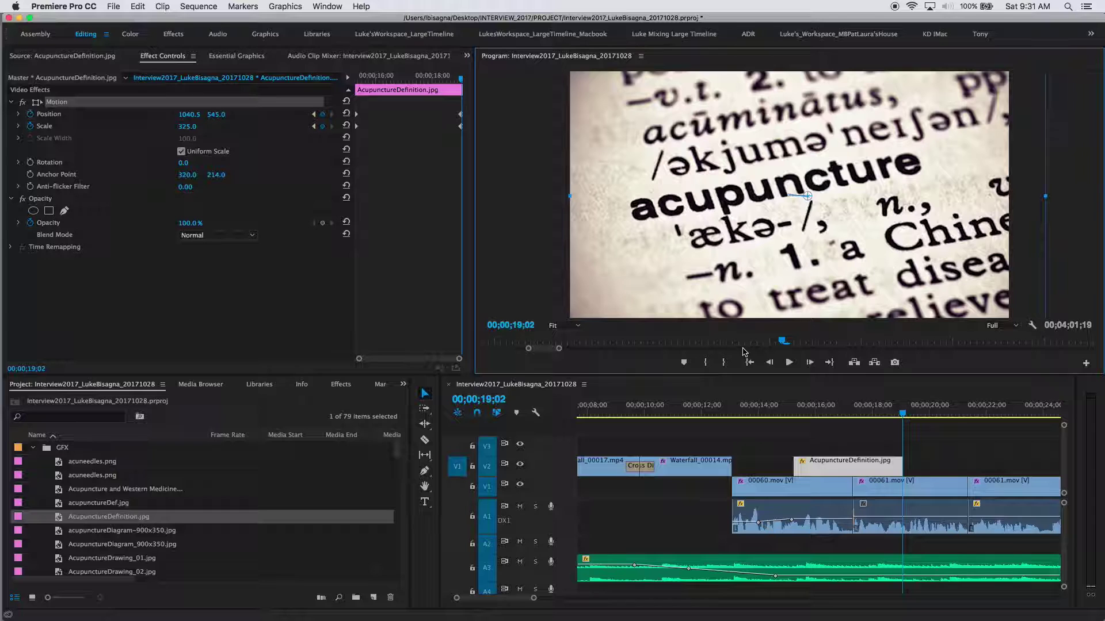
- Play the sequence from before the still through its end to check the scale and position animation
left_click(763, 411)
key("space")
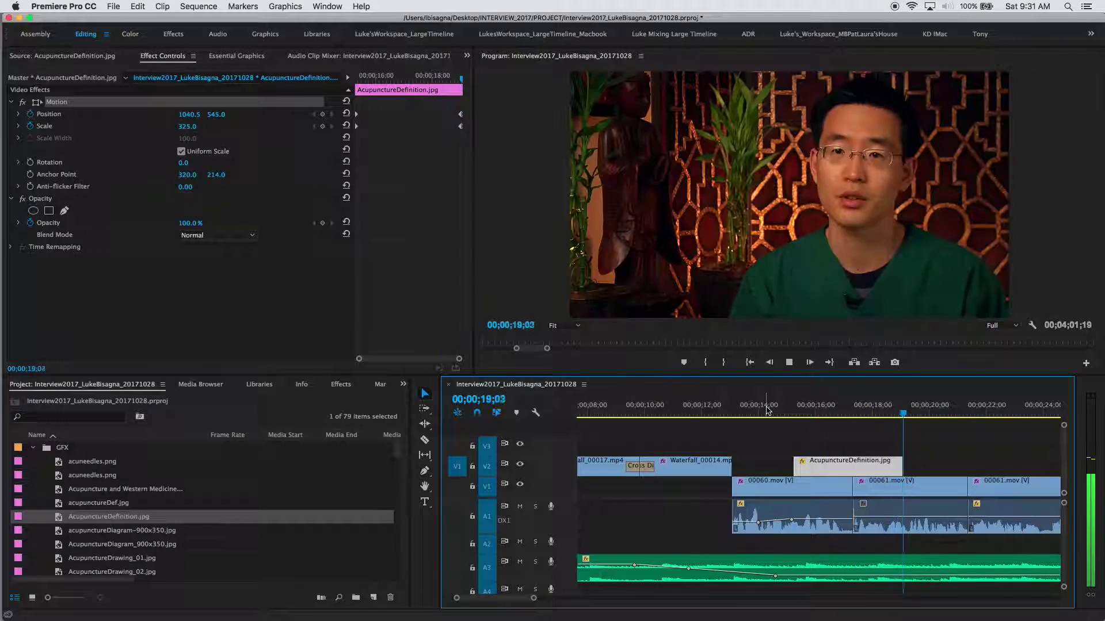
key("space")
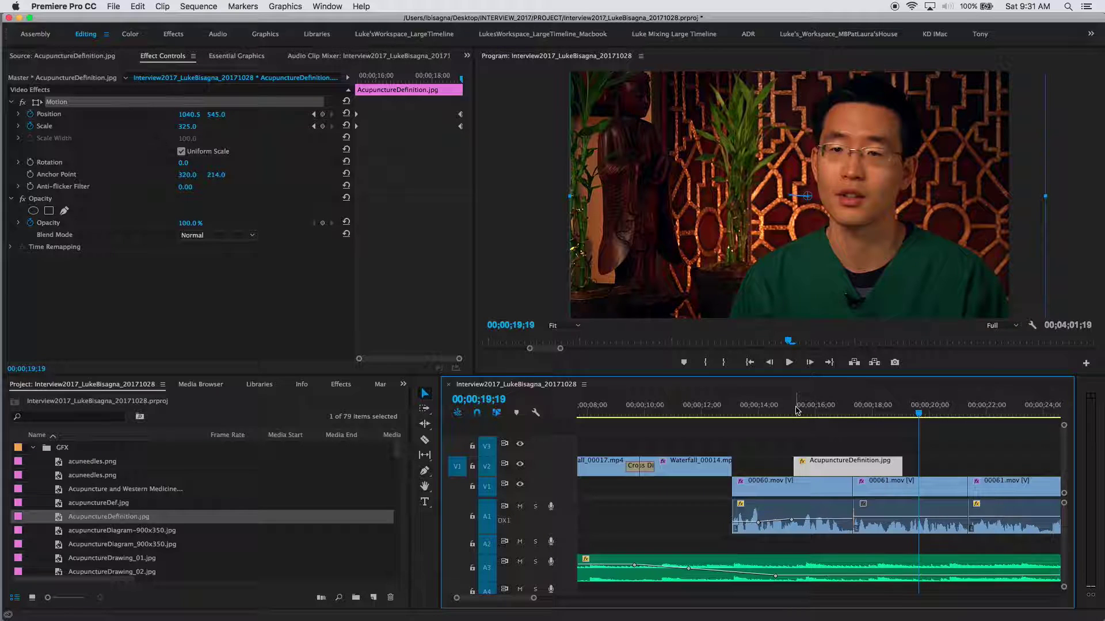
- Search the effects for "gau" and apply Gaussian Blur from Blur & Sharpen to the AcupunctureDefinition.jpg clip on V2
left_click(794, 410)
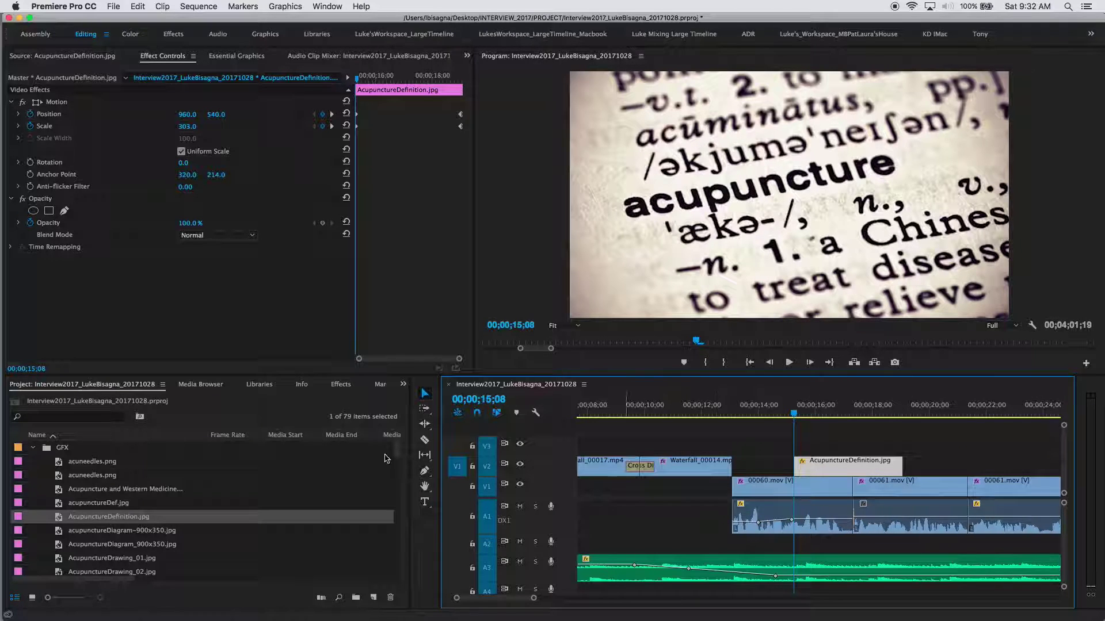
left_click(341, 386)
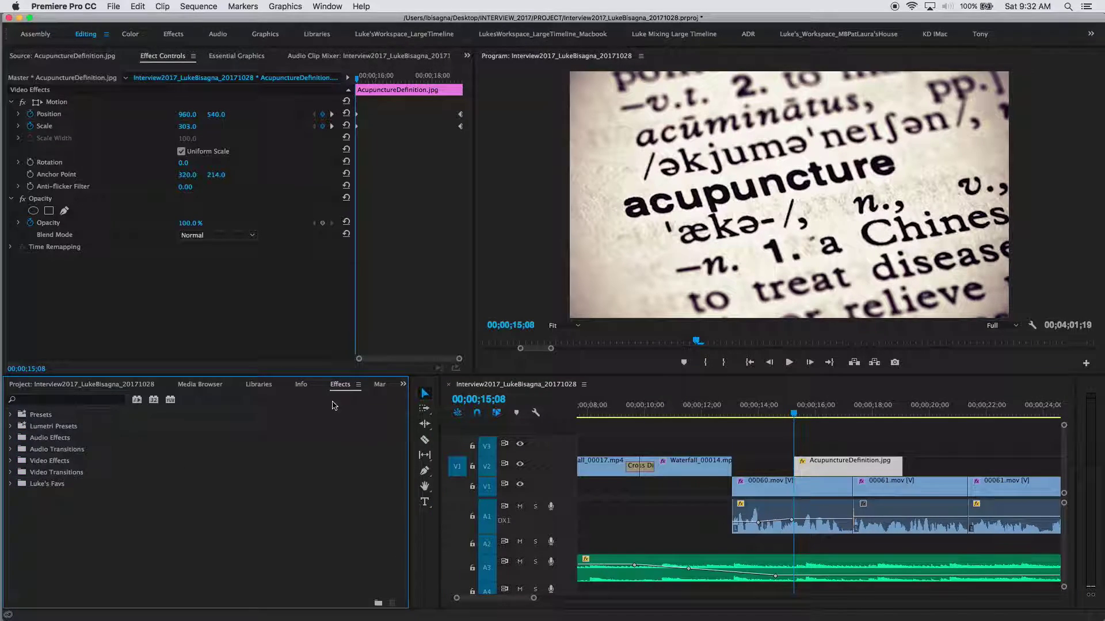
left_click(63, 398)
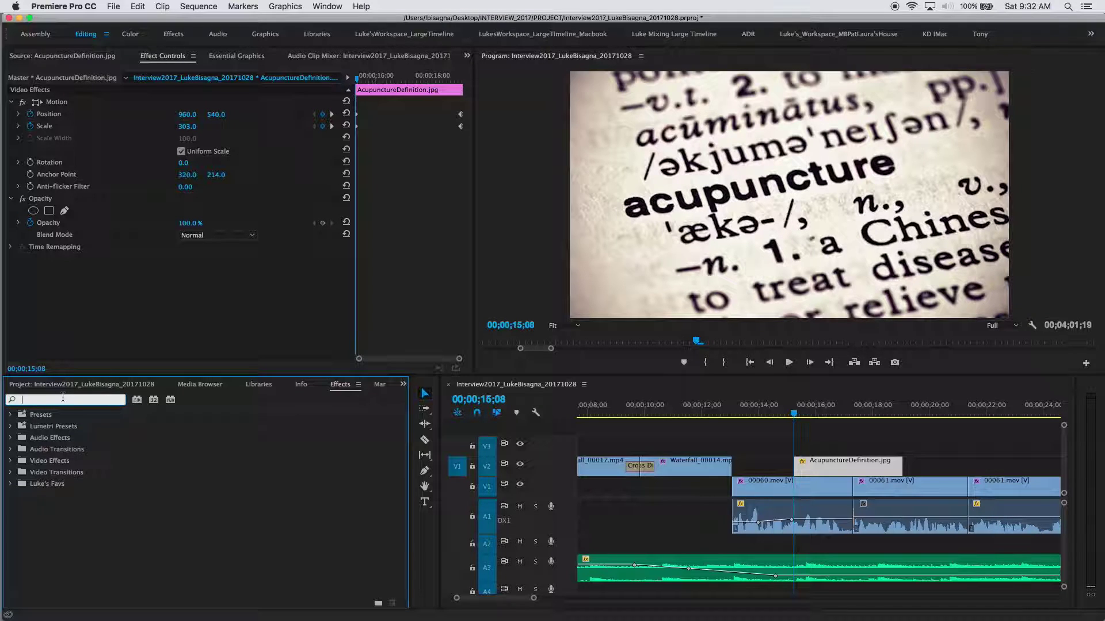
type("gau")
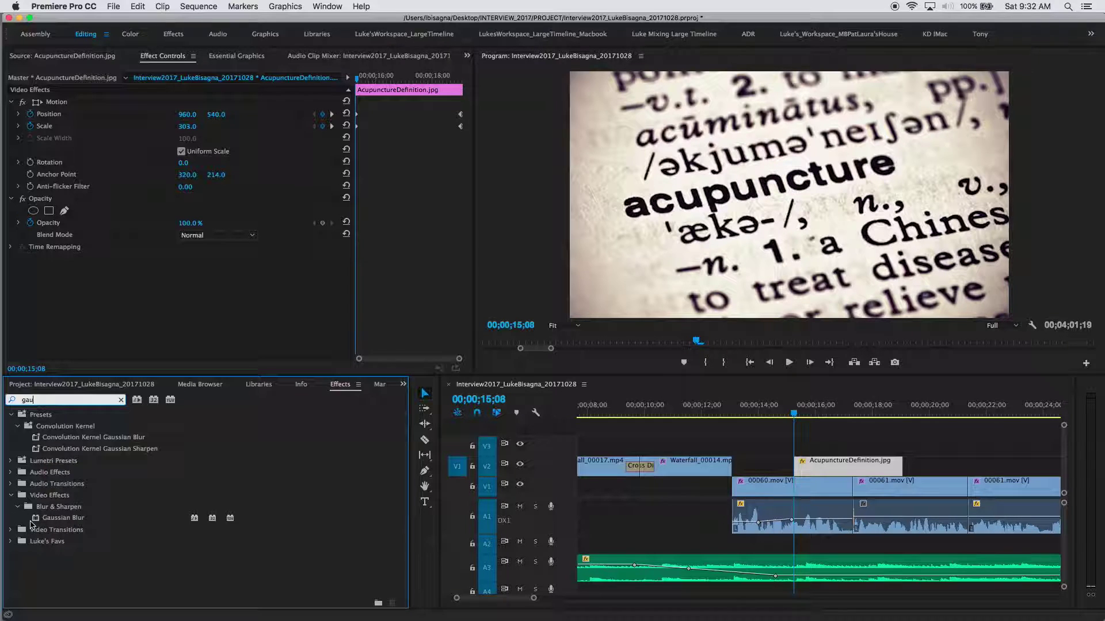
left_click(111, 521)
left_click_drag(111, 521, 815, 463)
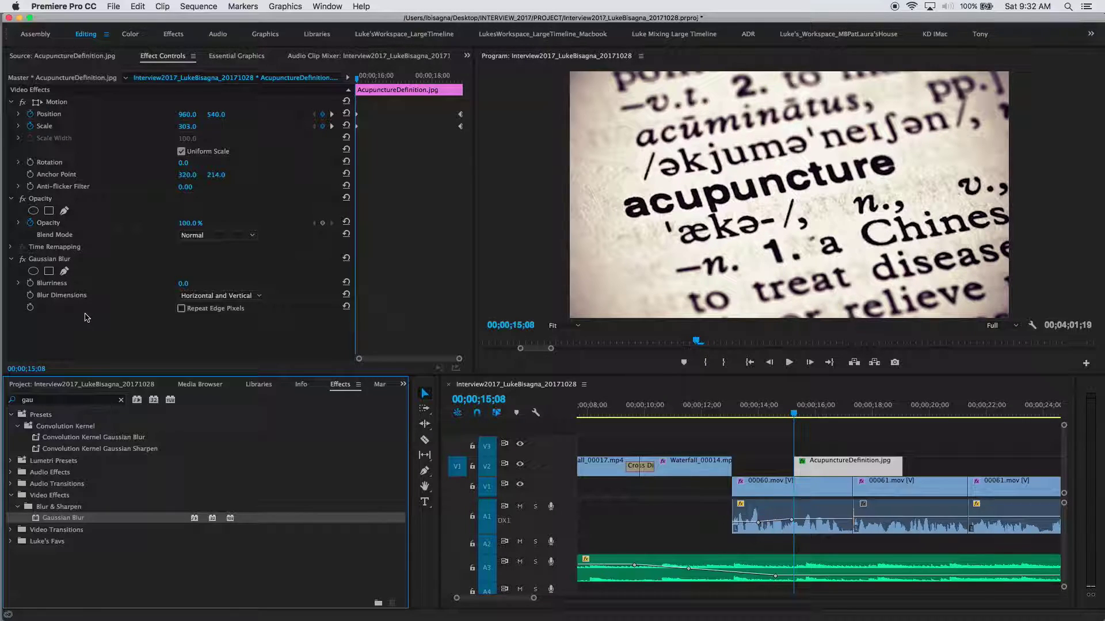
- Set the Gaussian Blur's Blurriness to 30 and keyframe it at the clip's first frame, 00;00;15;08
left_click(182, 284)
type("11")
key("Return")
left_click_drag(181, 285, 213, 284)
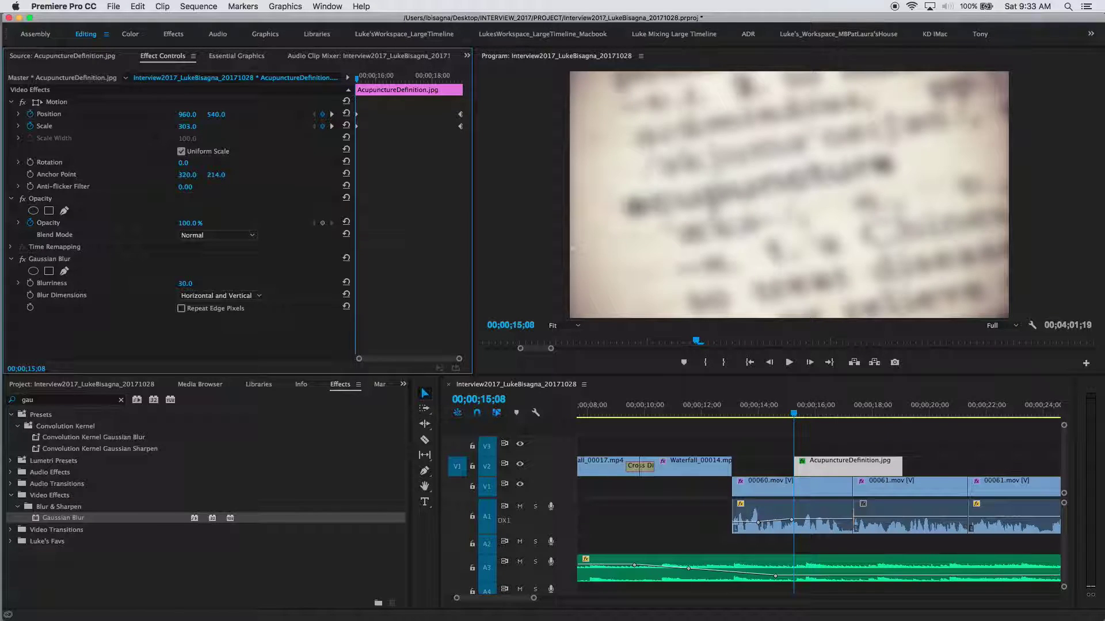
left_click(30, 283)
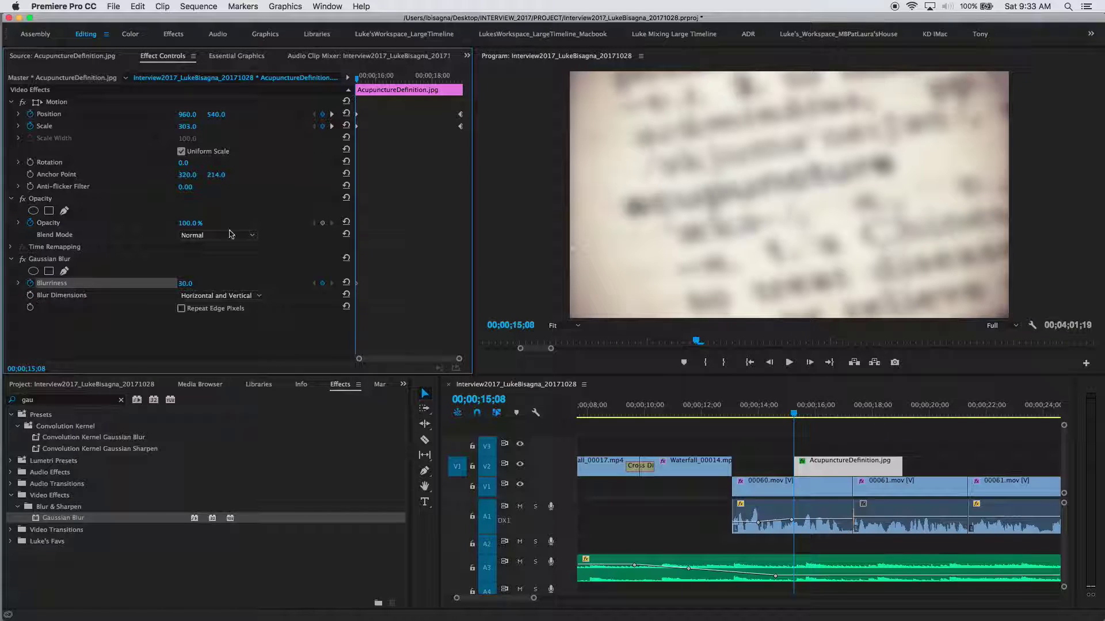
- Add a Blurriness keyframe of 0 at 00;00;15;28 and play back the blur-in from before the still
mouse_move(361, 84)
left_mouse_down()
mouse_move(343, 84)
mouse_move(375, 87)
left_mouse_up()
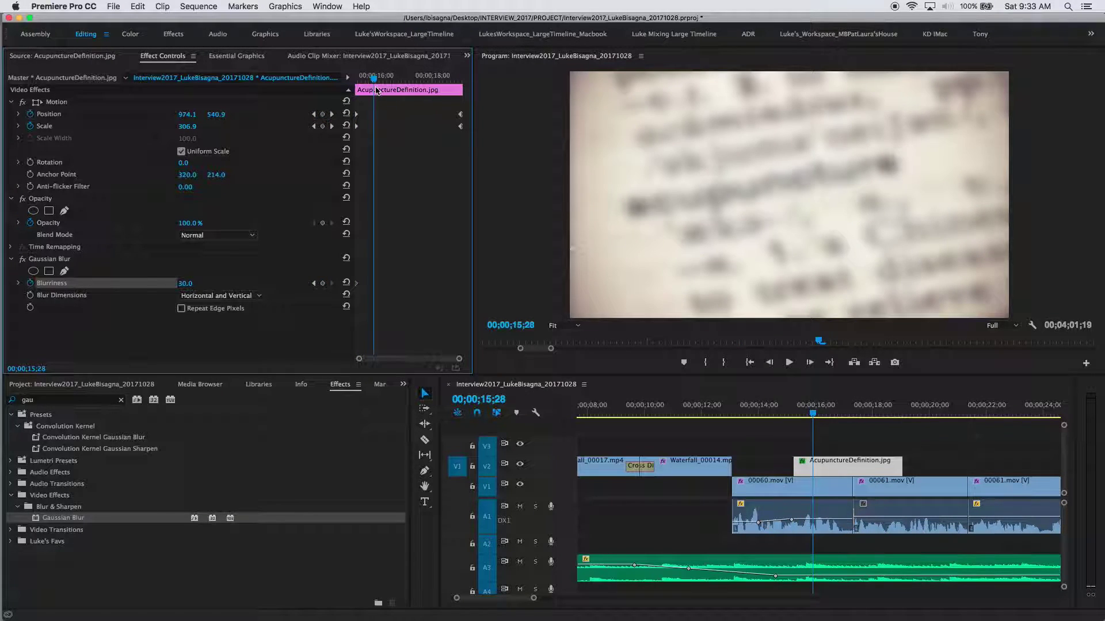
left_click(194, 283)
type("0")
key("Return")
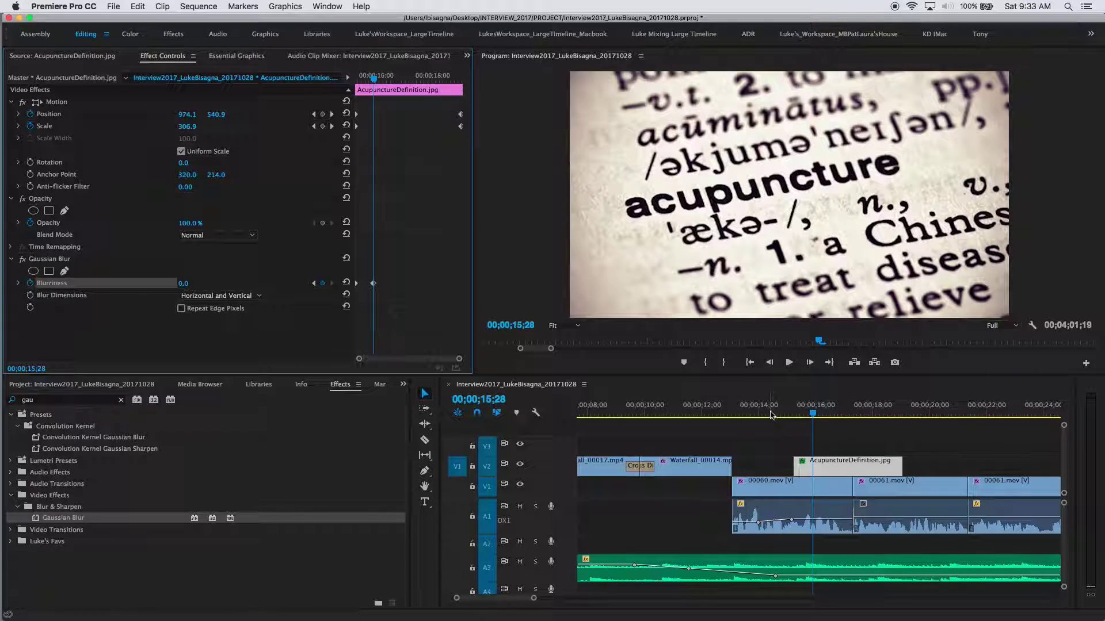
key("shift+k")
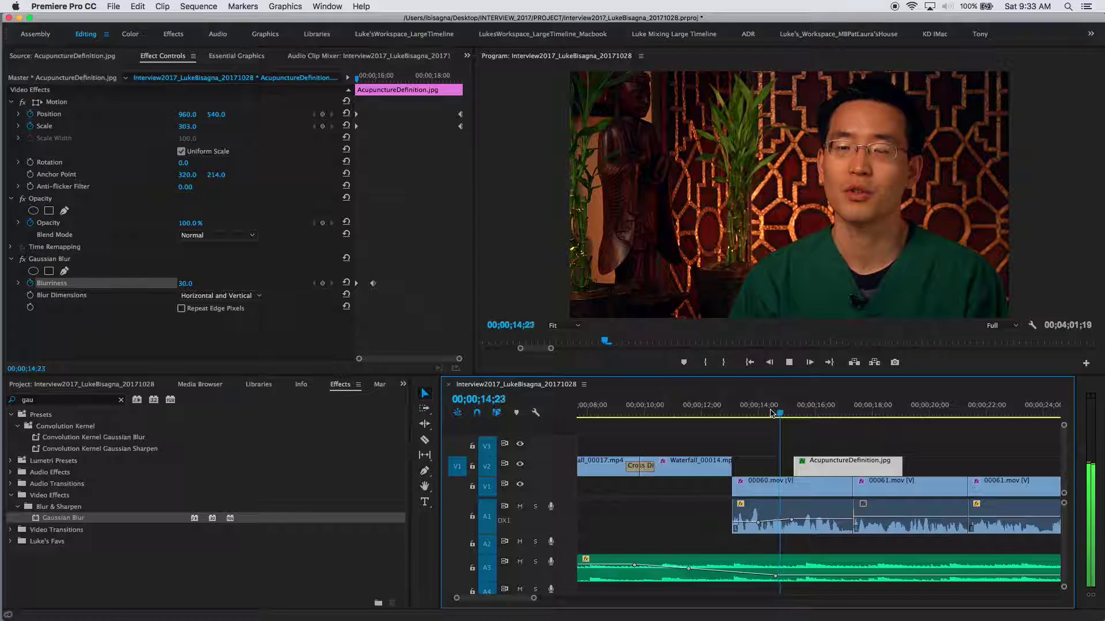
key("space")
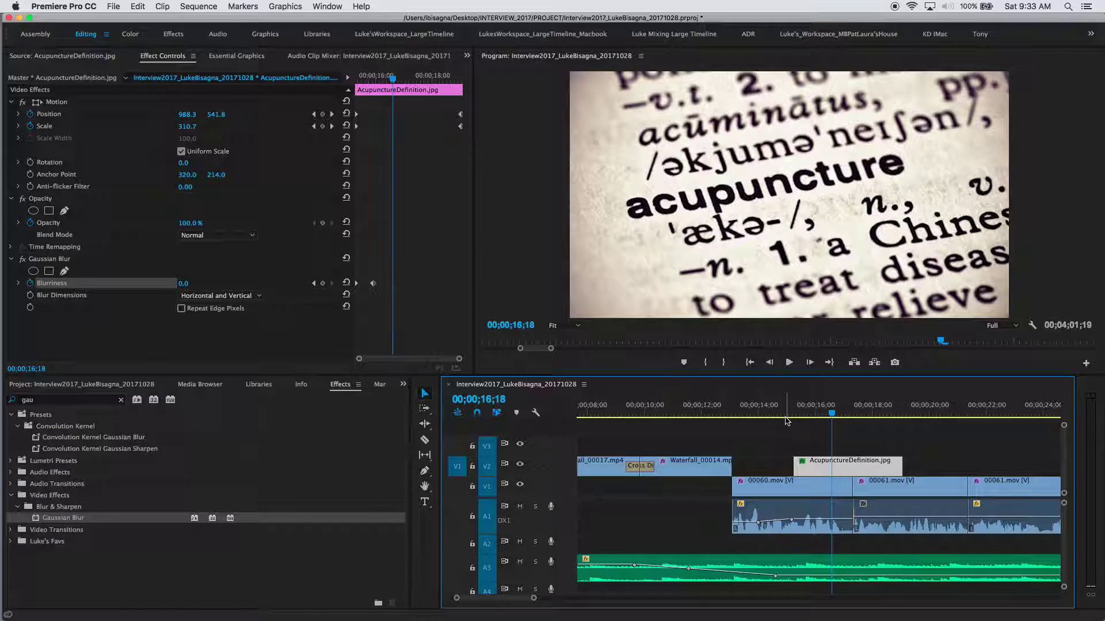
- Compare the frame edges around the still's start and enable Repeat Edge Pixels on its Gaussian Blur
left_click_drag(787, 416, 797, 415)
left_click(795, 416)
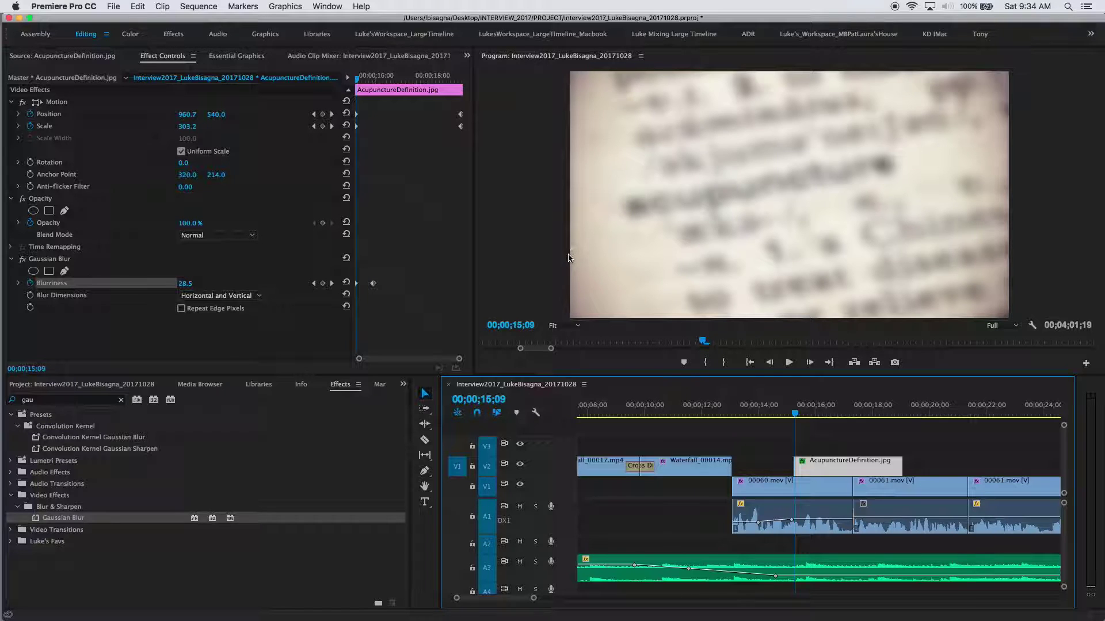
left_click(793, 410)
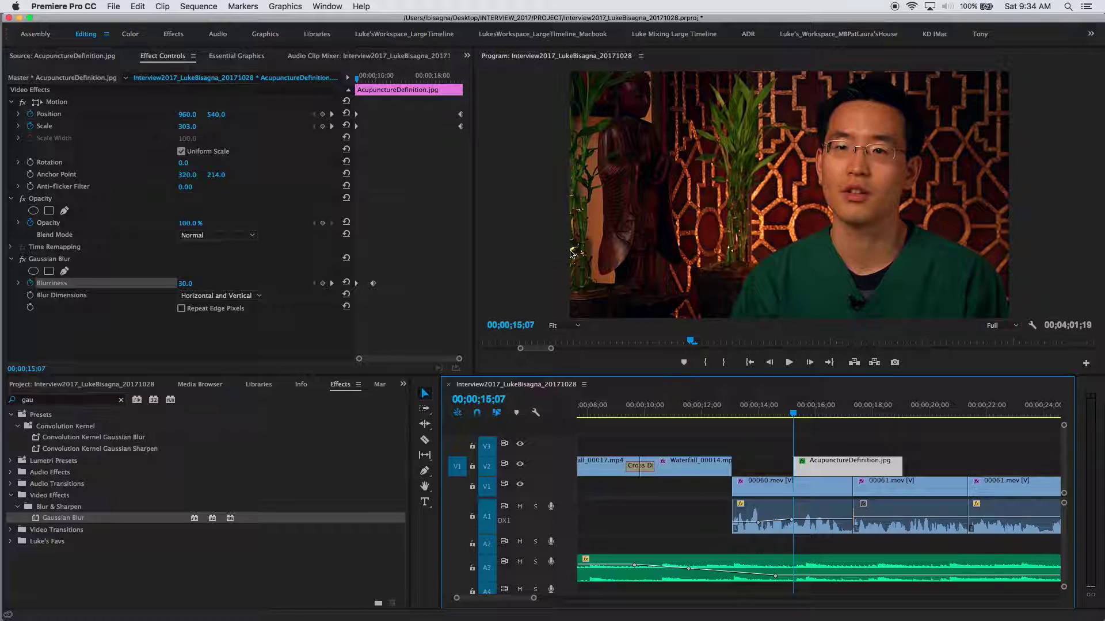
left_click(795, 414)
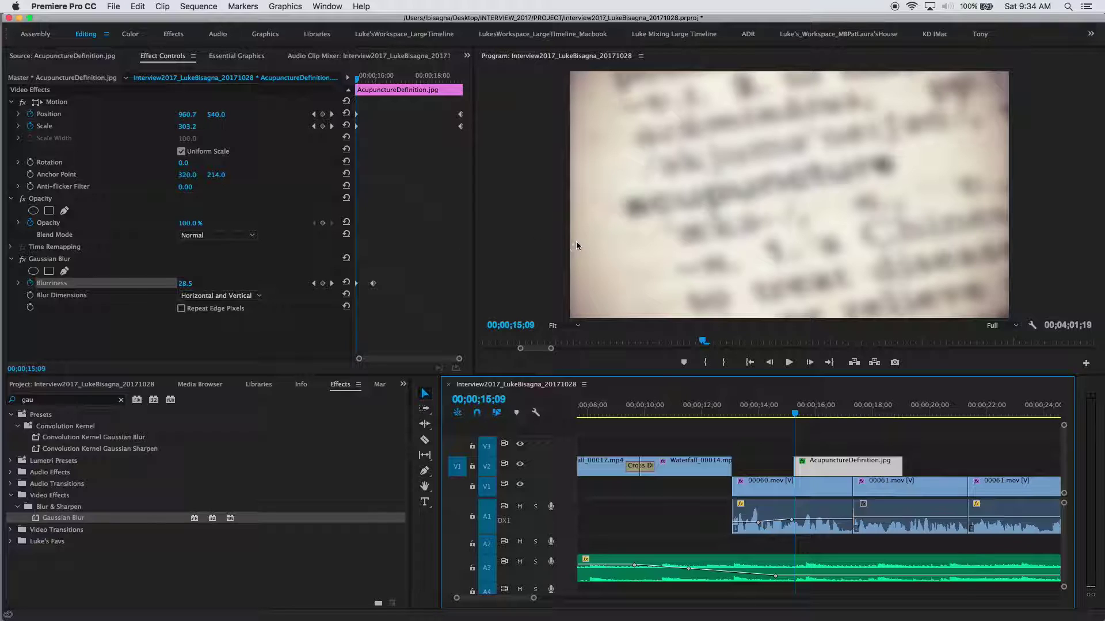
left_click(182, 309)
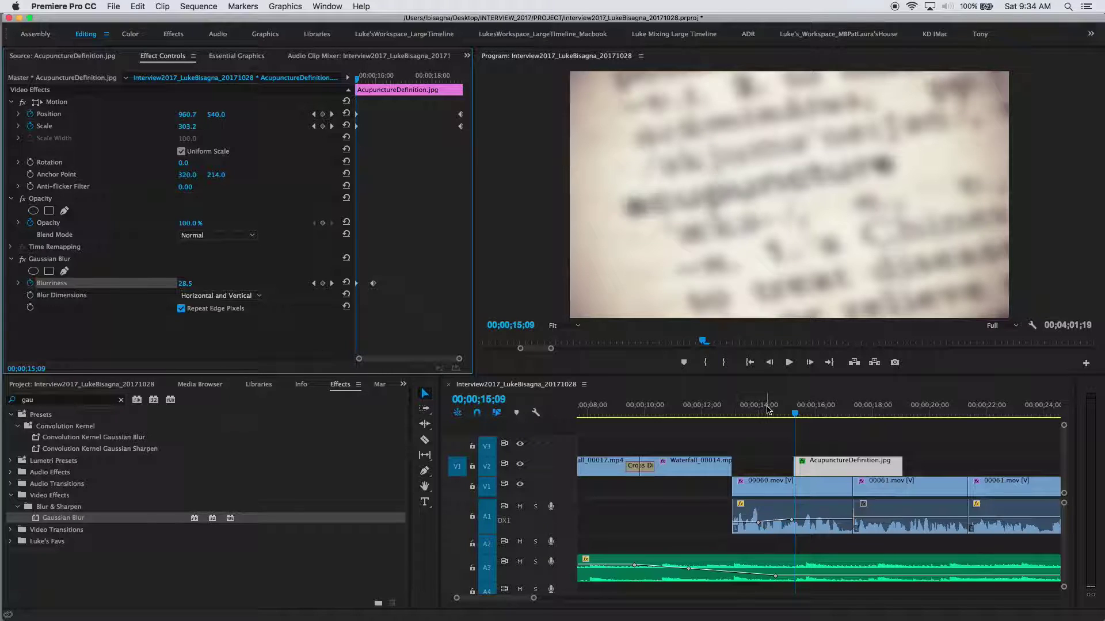
- Play through the blurred still and the interview passage that follows it to find the next section to cover
left_click_drag(793, 419, 849, 427)
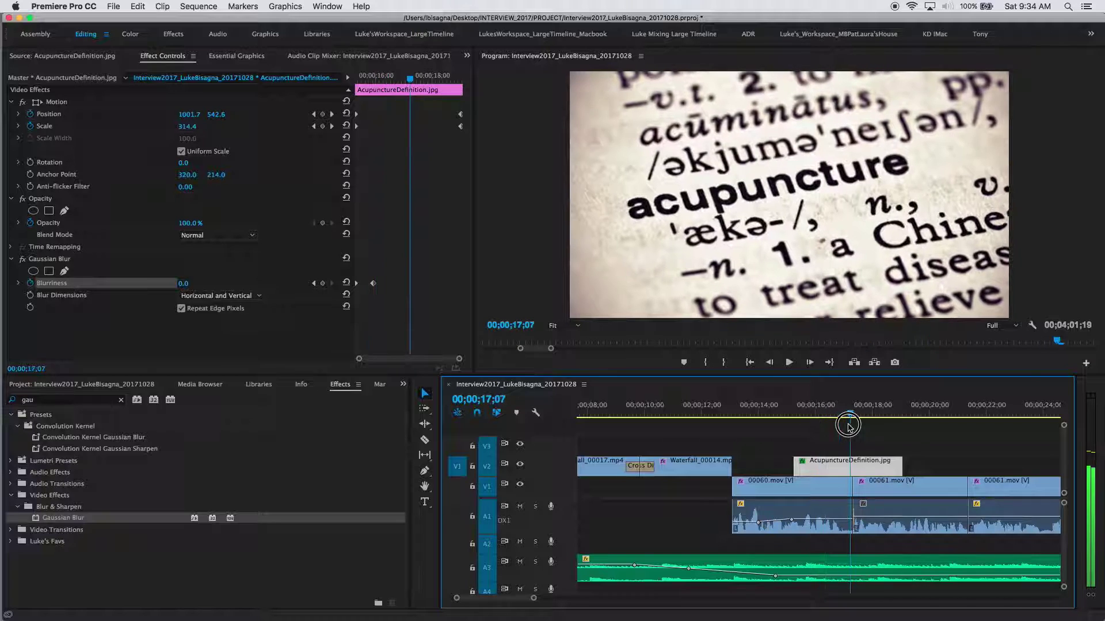
scroll(901, 469, "right", 3)
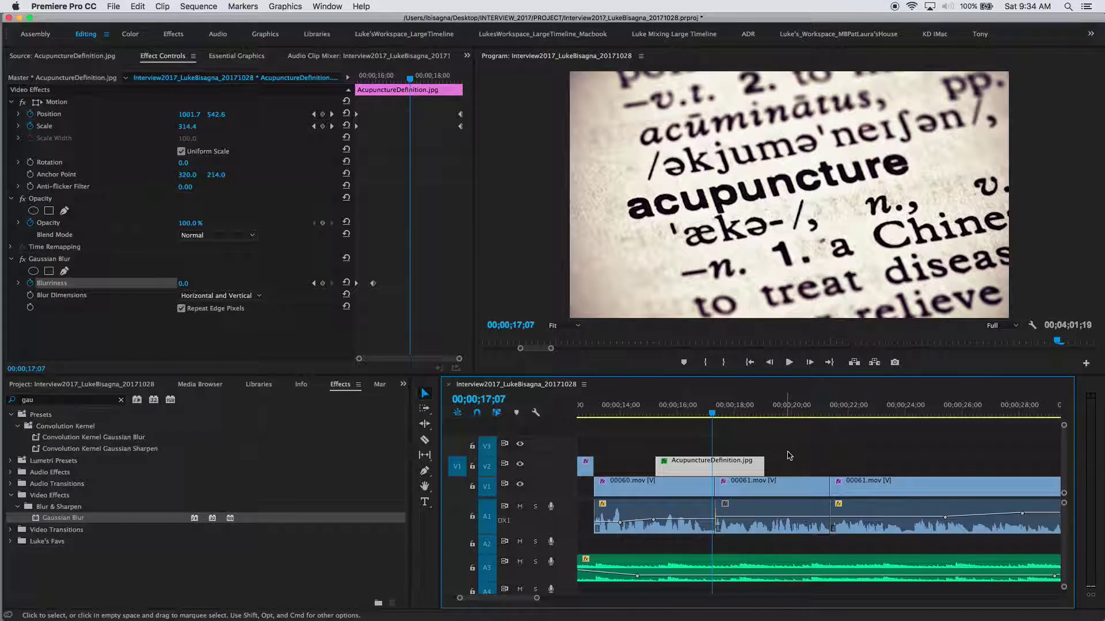
left_click(749, 414)
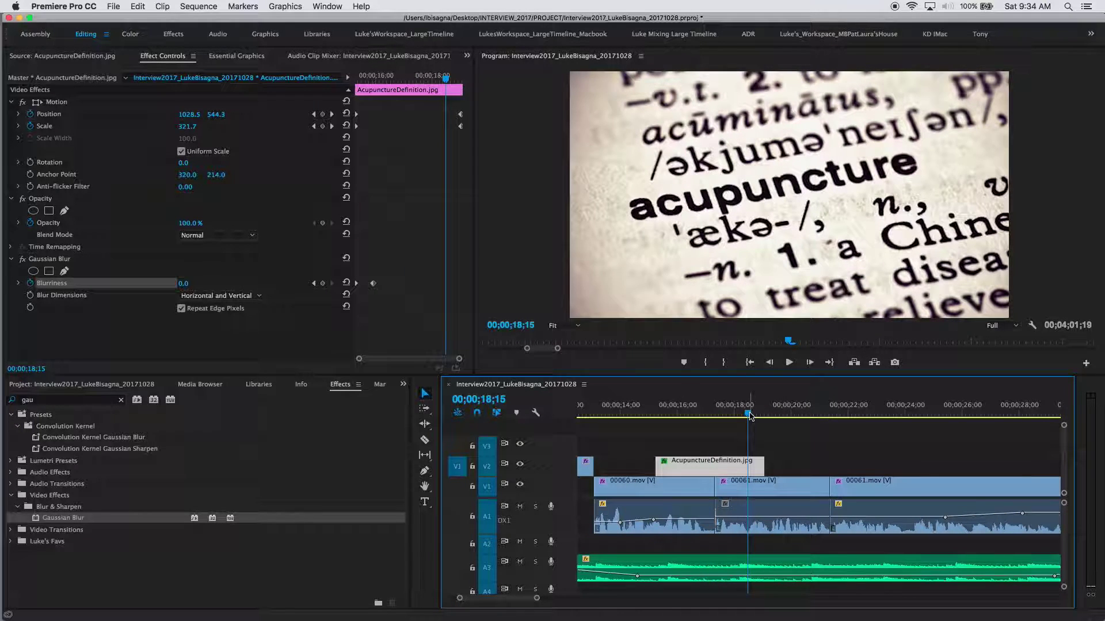
key("space")
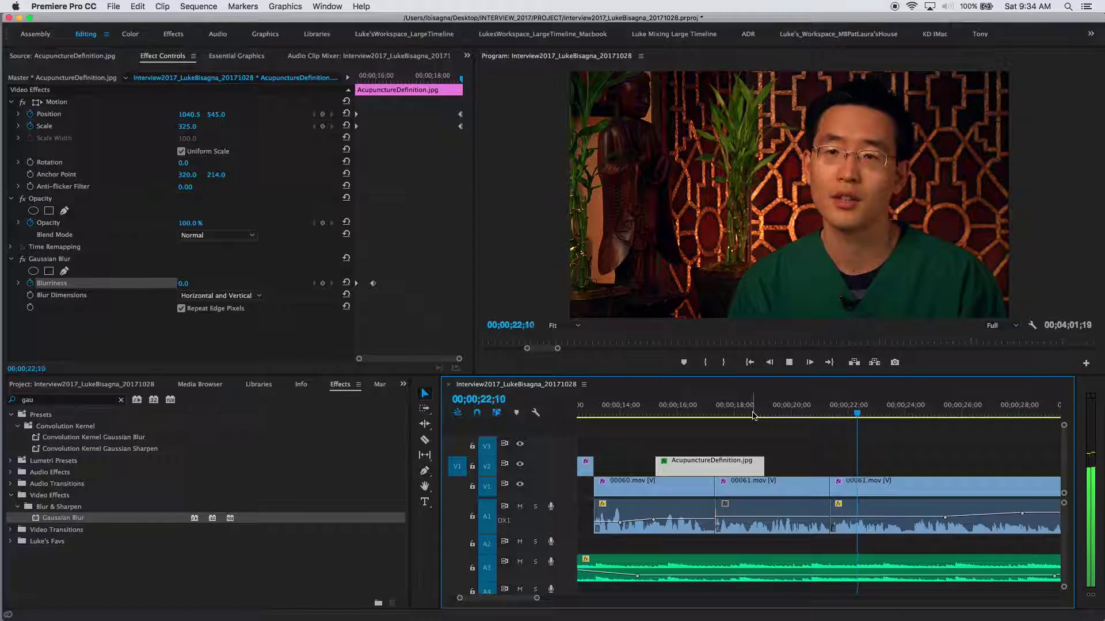
key("space")
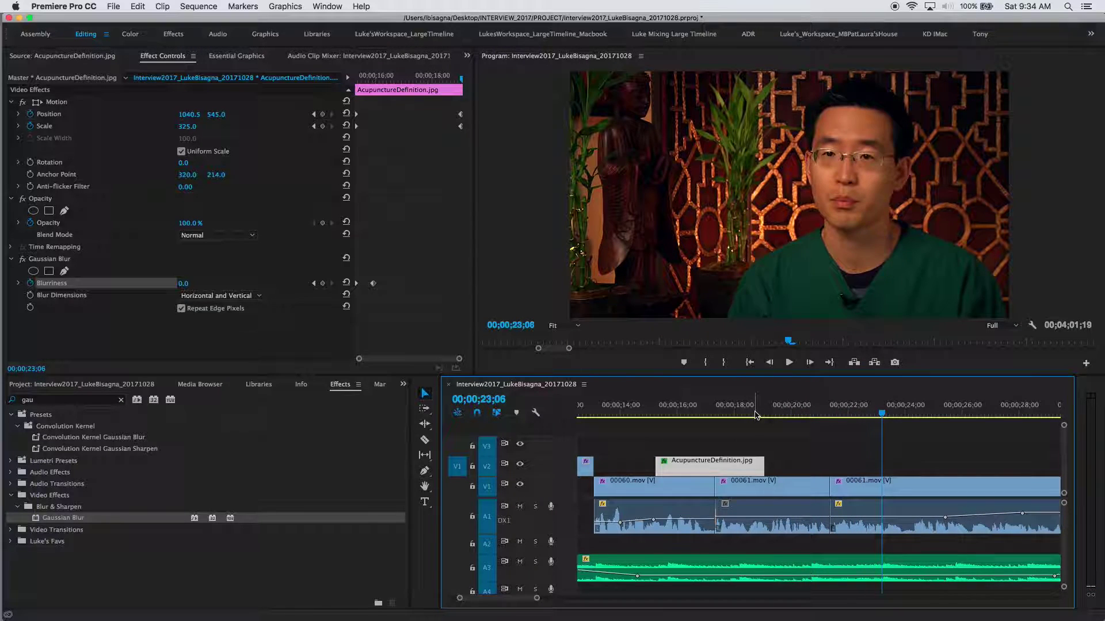
- Mark the next interview passage with an In point at the still's end, 00;00;19;03, and an Out point just after 00;00;23;00
left_click(783, 413)
key("j")
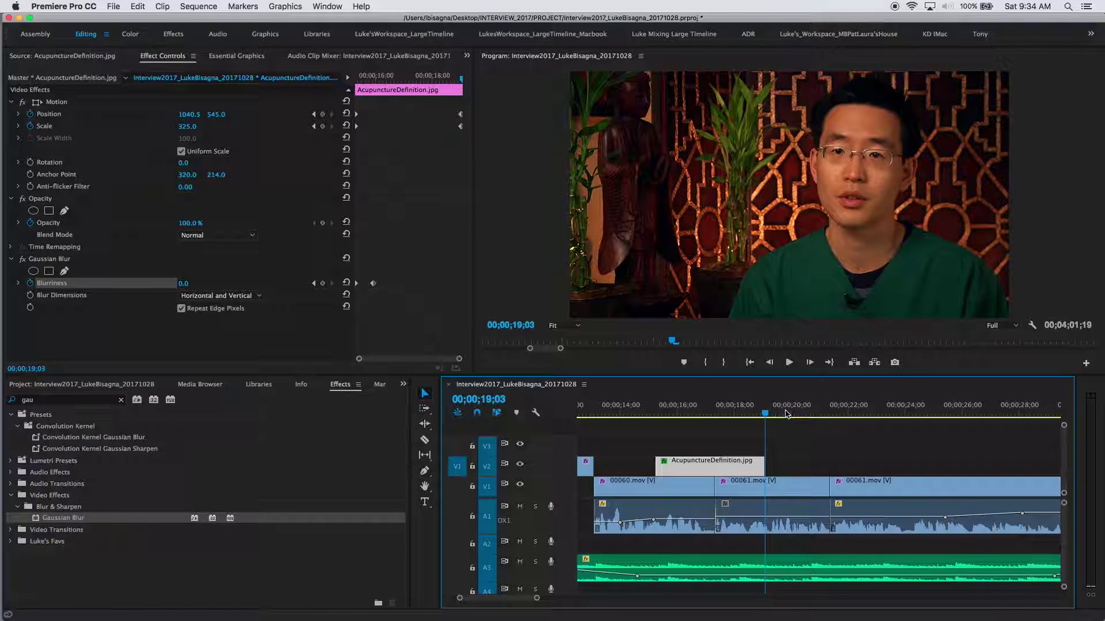
key("i")
left_click_drag(883, 412, 882, 409)
key("o")
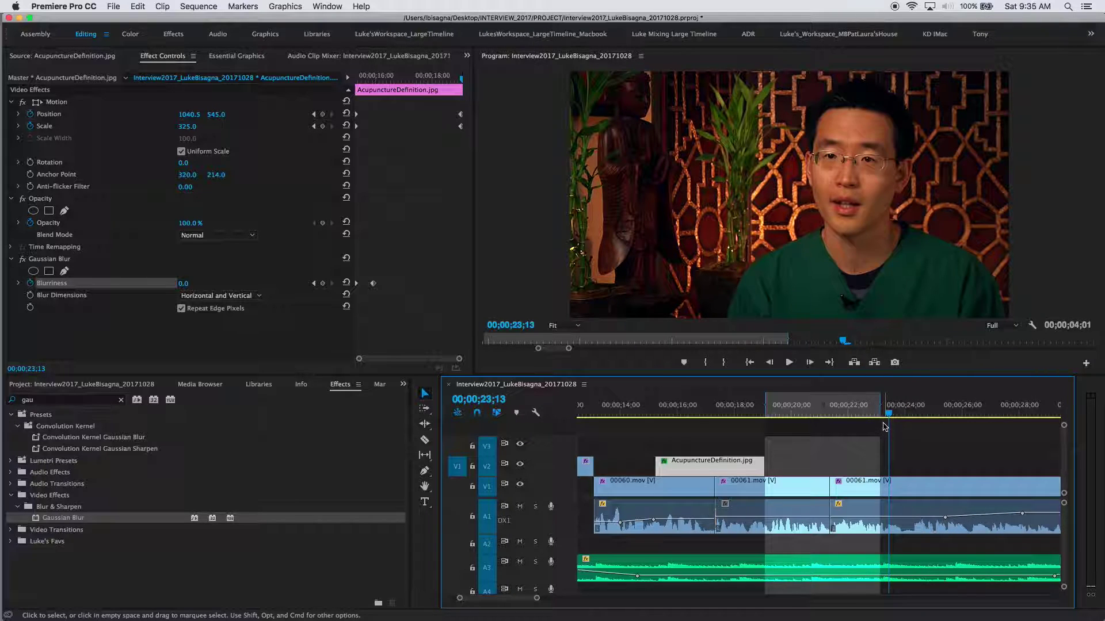
- Play the end of the marked range and past its Out point to check the interview timing
left_click(839, 407)
key("space")
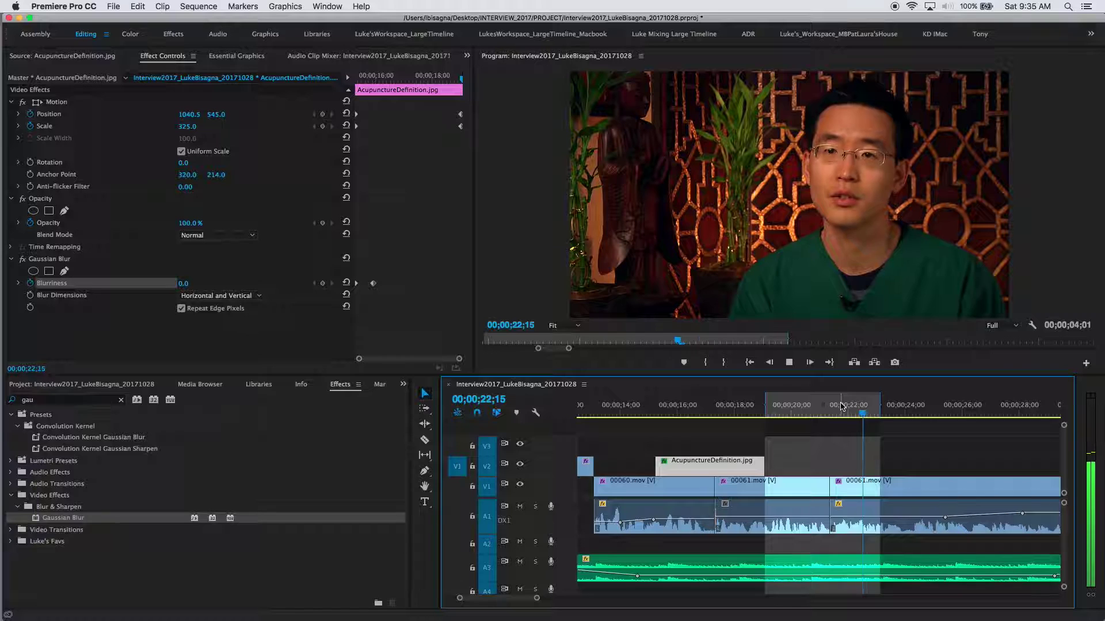
key("space")
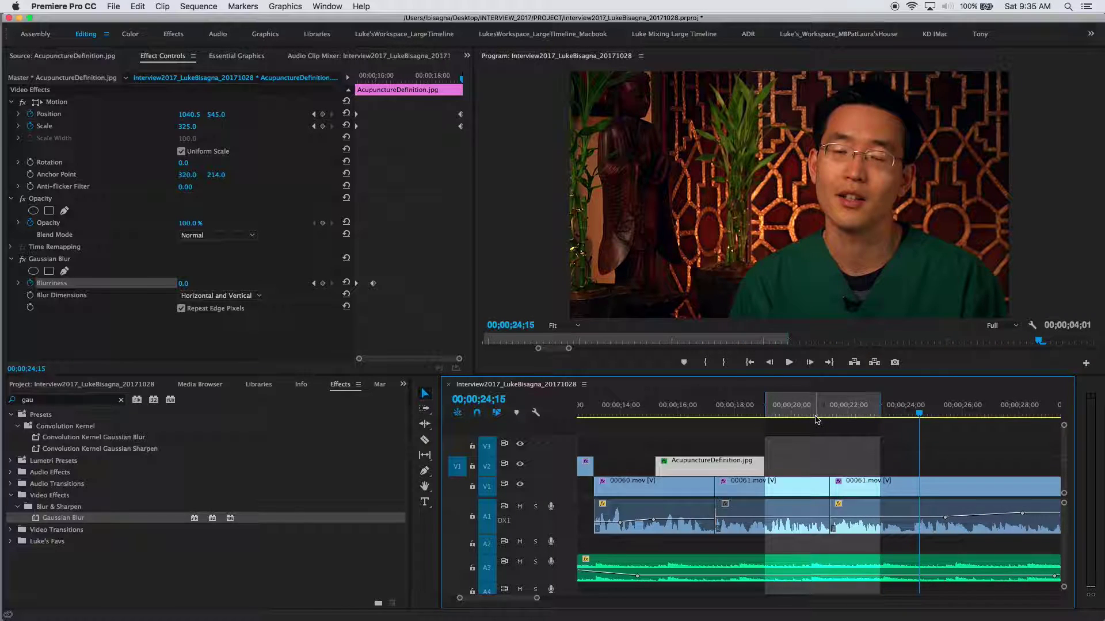
- Return to the project files and open the second acuneedles.png in the GFX bin in the Source Monitor
key("shift+1")
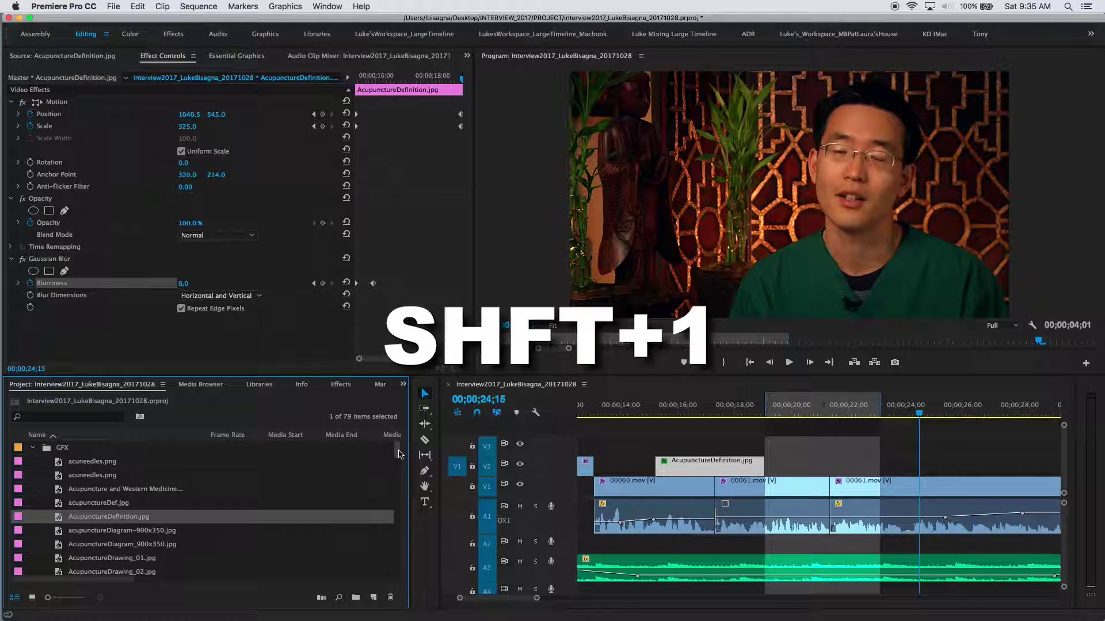
key("shift+2")
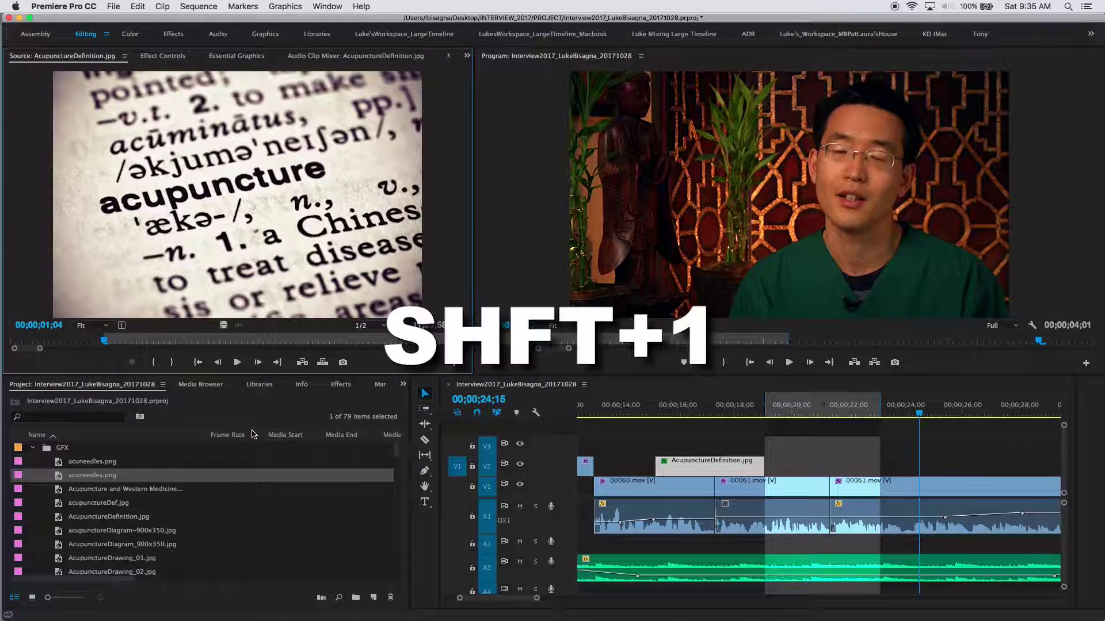
double_click(59, 478)
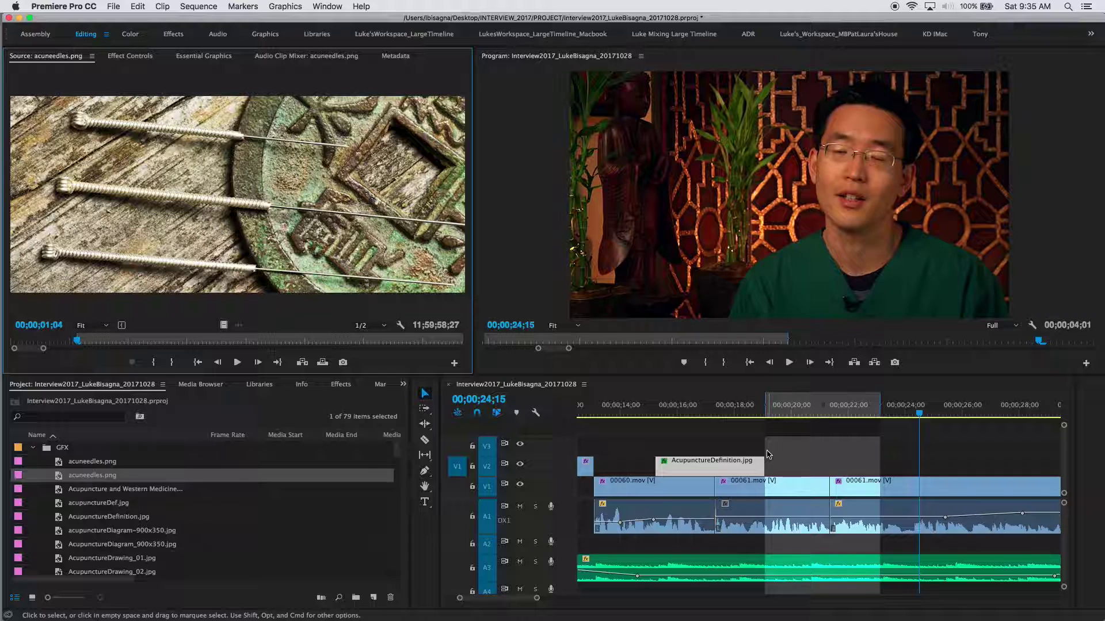
- Save the project and overwrite the marked range on V2 with the loaded acuneedles.png still
key("super+s")
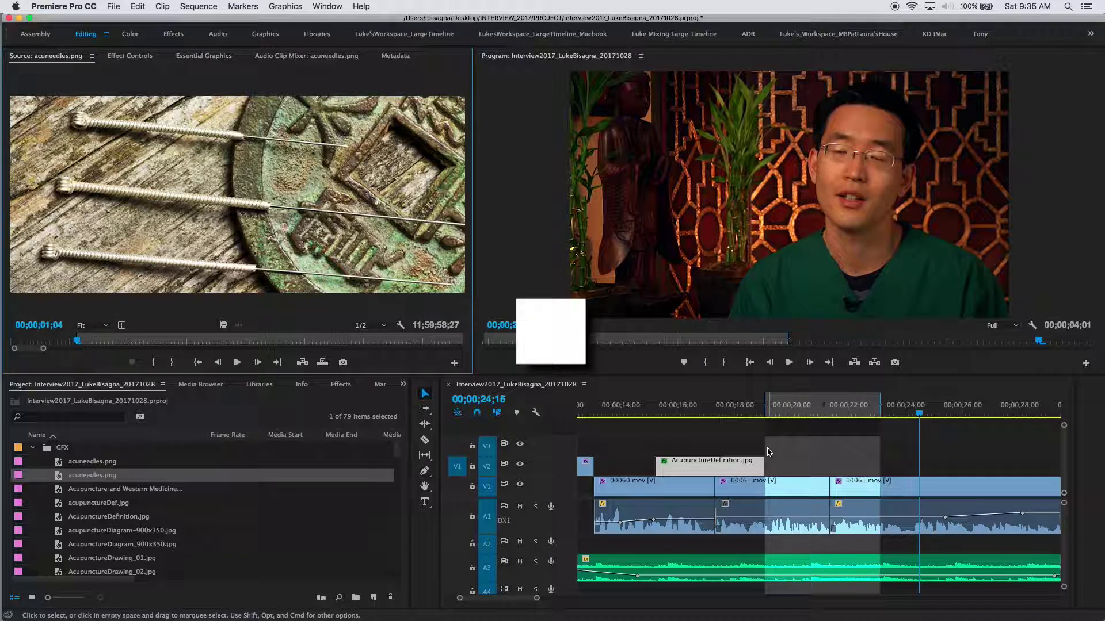
left_click_drag(768, 452, 768, 452)
left_click(805, 410)
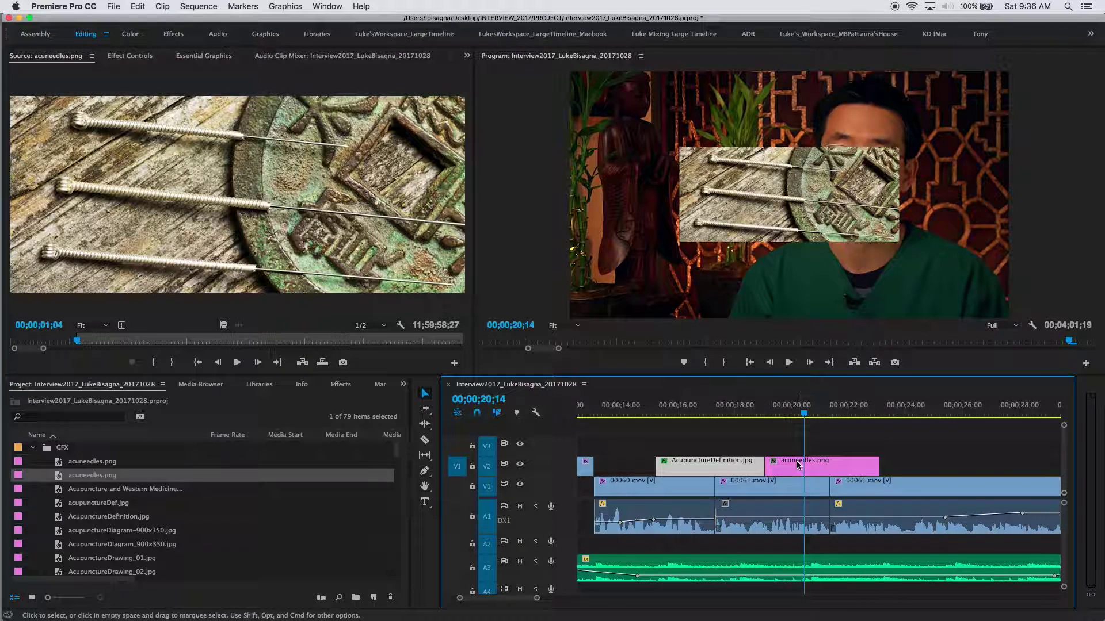
- Select the acuneedles.png clip on V2 and enlarge its Scale to 263 in Effect Controls
mouse_move(796, 461)
left_click(796, 465)
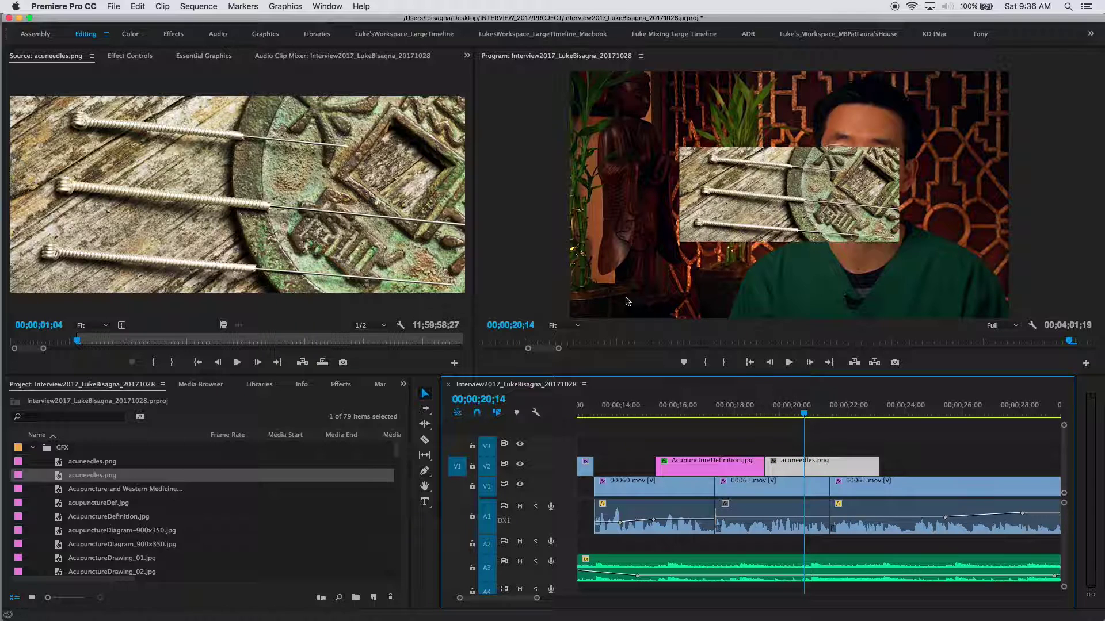
left_click(130, 57)
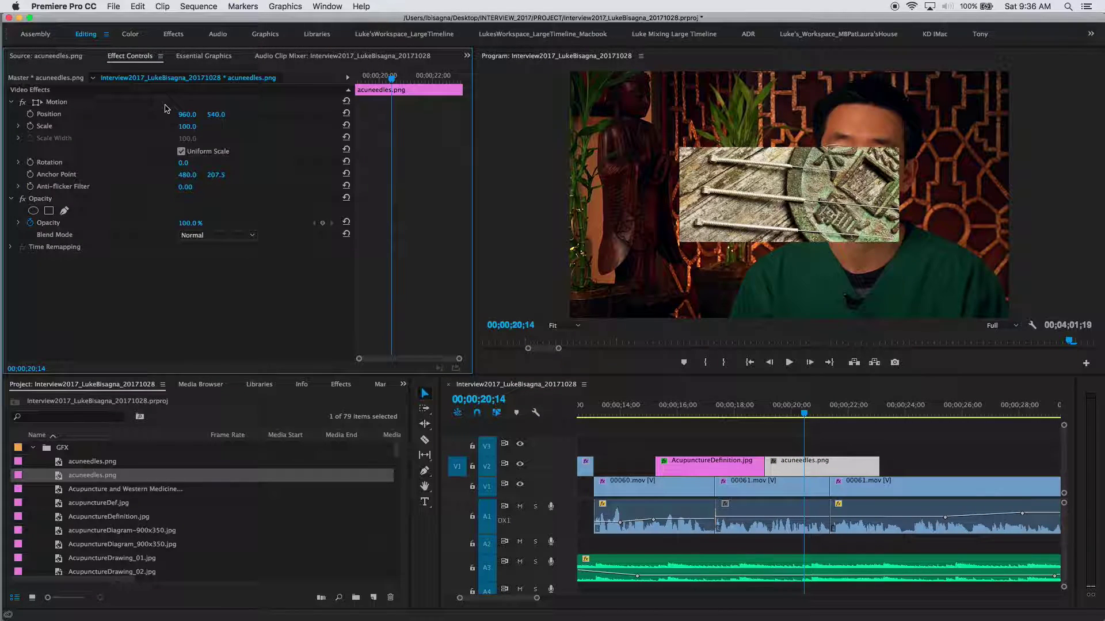
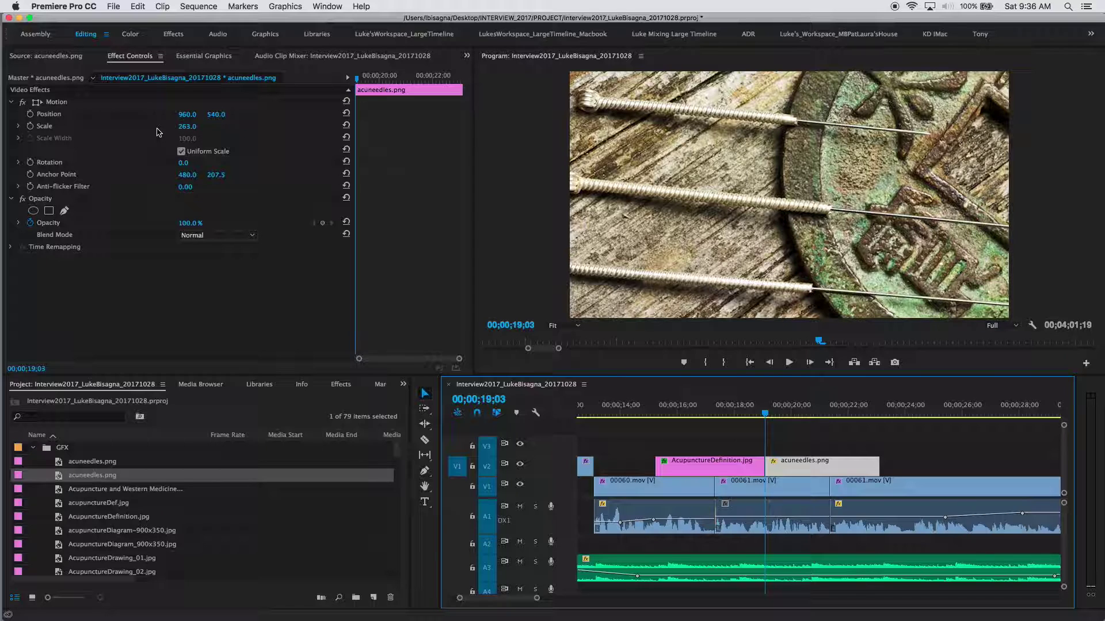
- Enable Position keyframing for acuneedles.png at 00;00;19;03 and shift the image in the frame to about 1053.1, 537.5
left_click(30, 114)
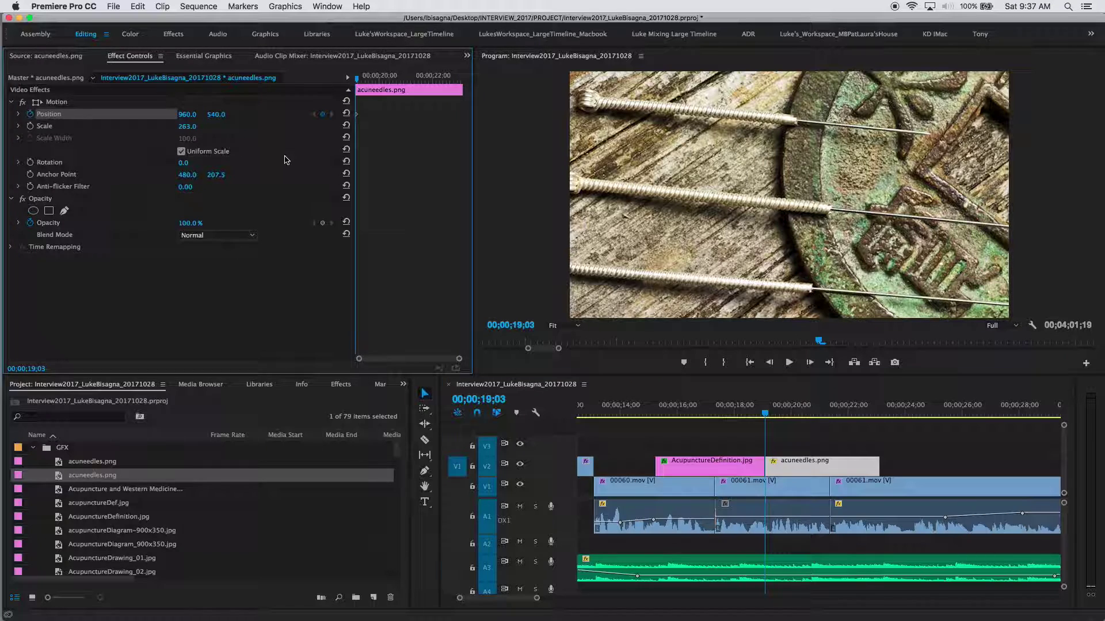
left_click(36, 103)
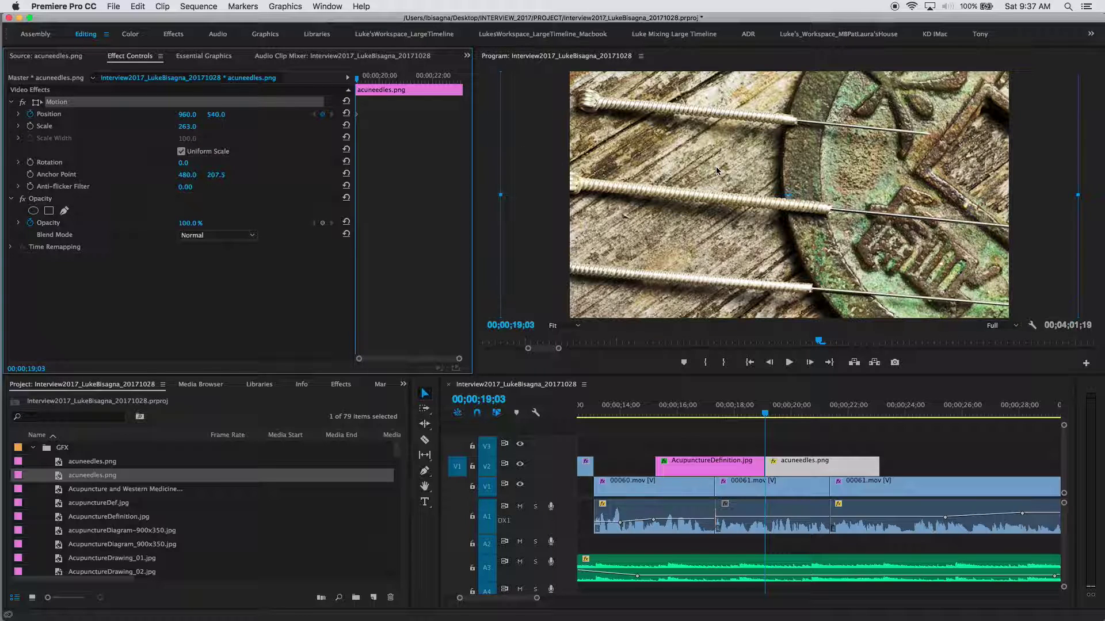
left_click_drag(716, 167, 746, 165)
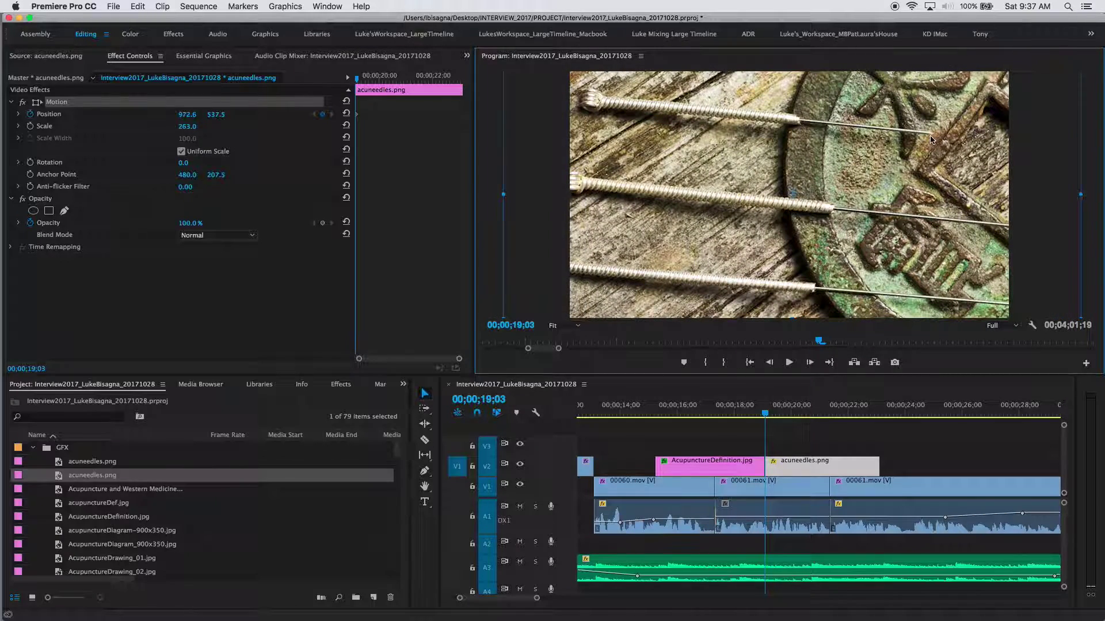
mouse_move(852, 161)
left_mouse_down()
mouse_move(813, 164)
mouse_move(870, 165)
left_mouse_up()
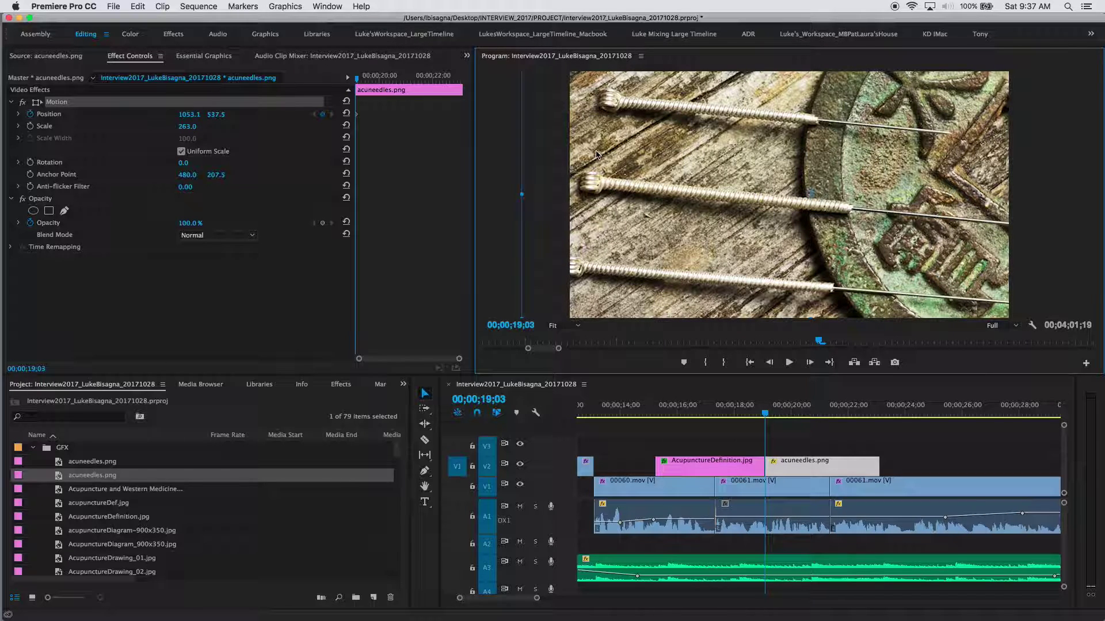
- Add a Position keyframe on the still's last frame, 00;00;23;03, by shifting the image to about 967.5, 535.0
left_click_drag(437, 83, 482, 87)
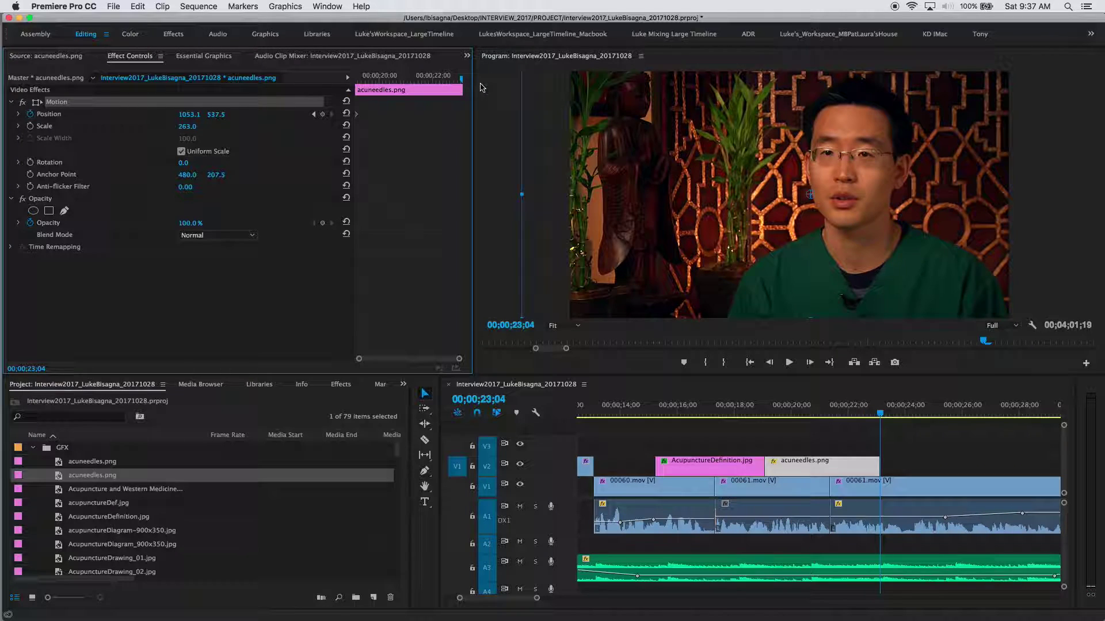
key("Left")
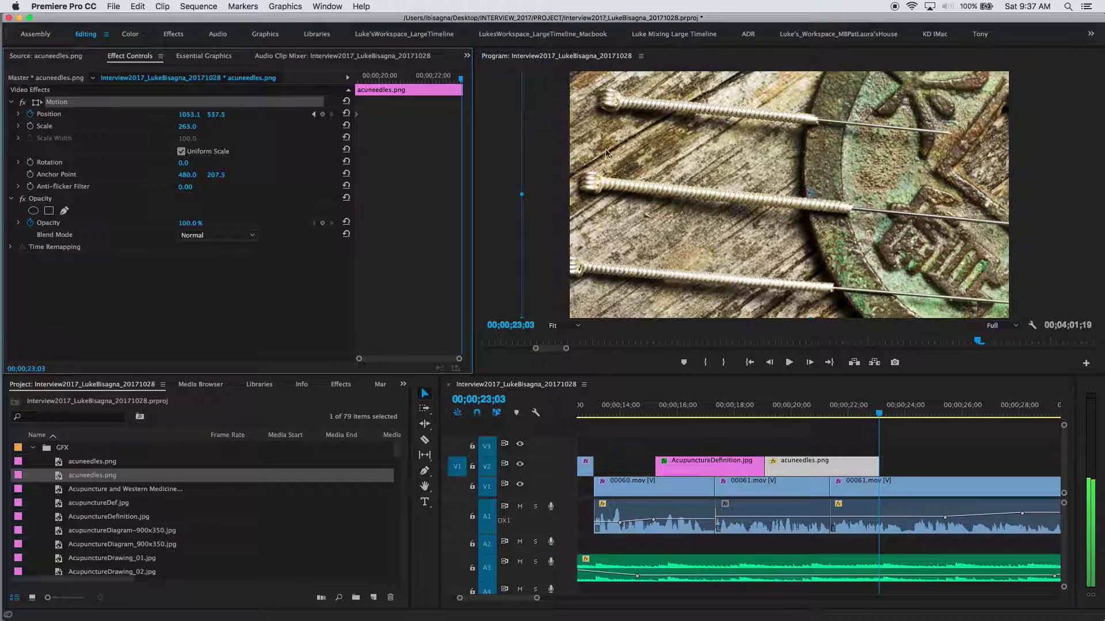
mouse_move(689, 151)
left_mouse_down()
mouse_move(669, 152)
mouse_move(673, 137)
mouse_move(671, 152)
left_mouse_up()
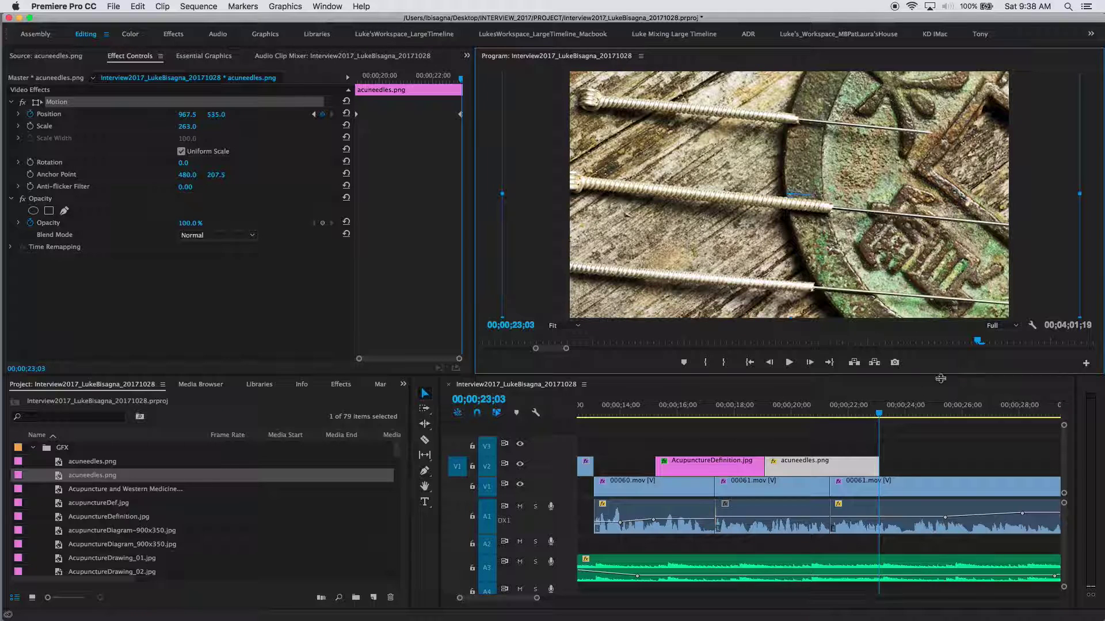
- Play the acuneedles.png move from just before the still begins to check its speed
left_click(754, 412)
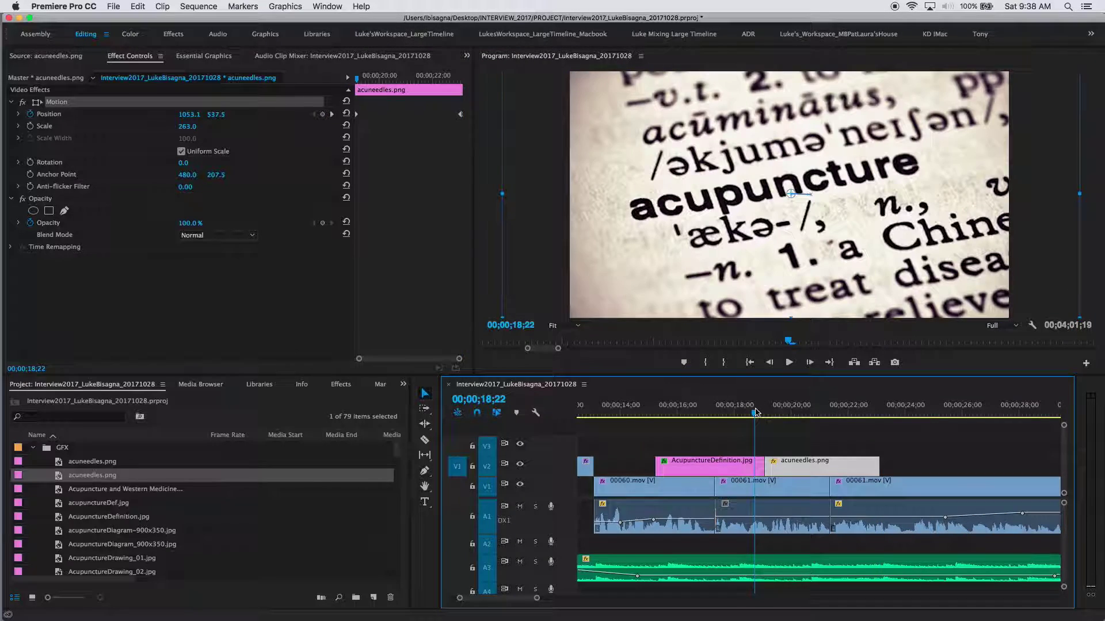
key("space")
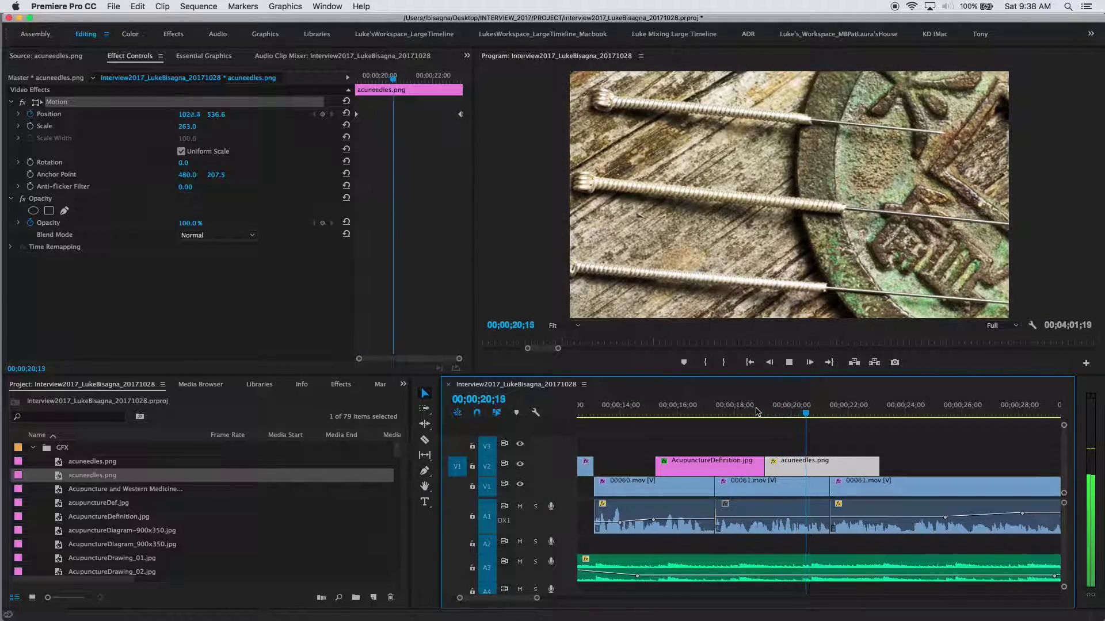
key("space")
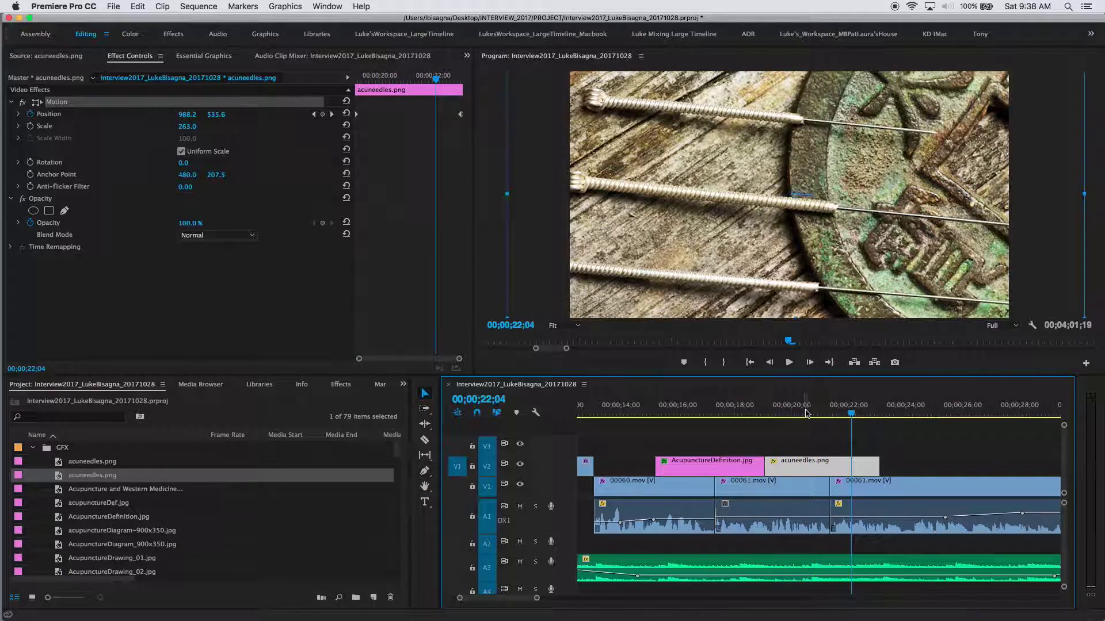
- Shift the image at the ending Position keyframe to about 924.8, 540.0 and play back the longer move
left_click(331, 114)
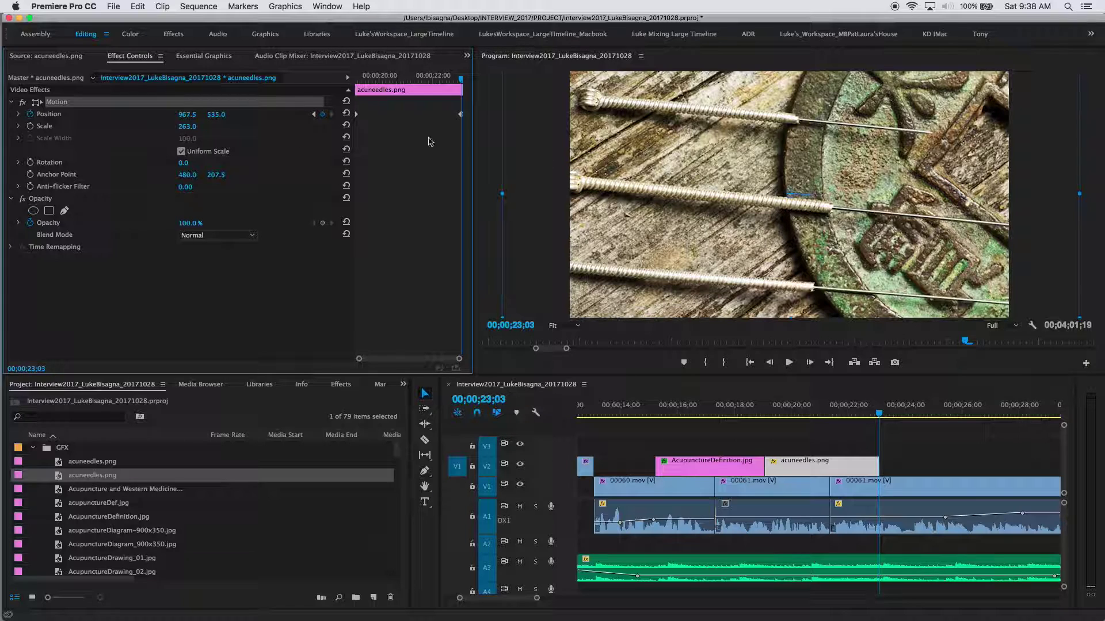
left_click_drag(710, 150, 700, 152)
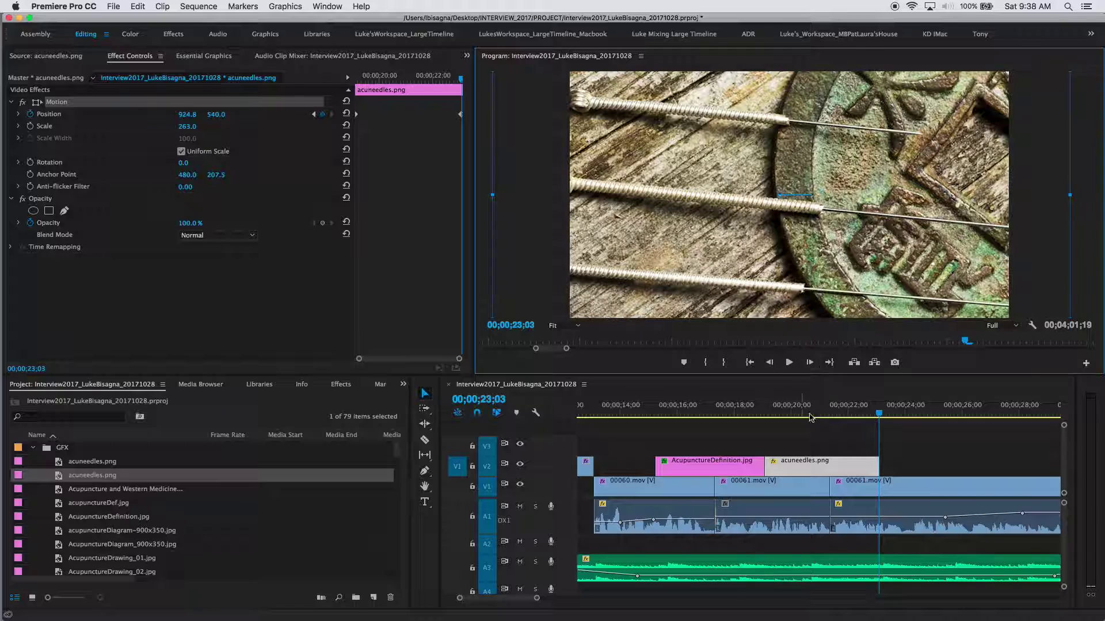
left_click(750, 413)
key("space")
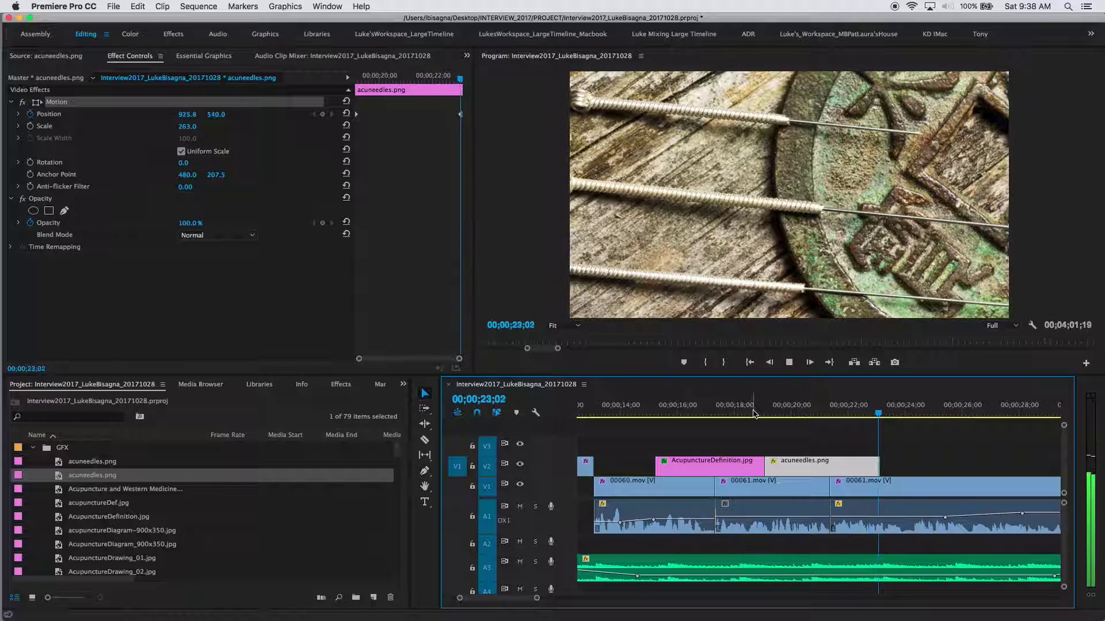
key("space")
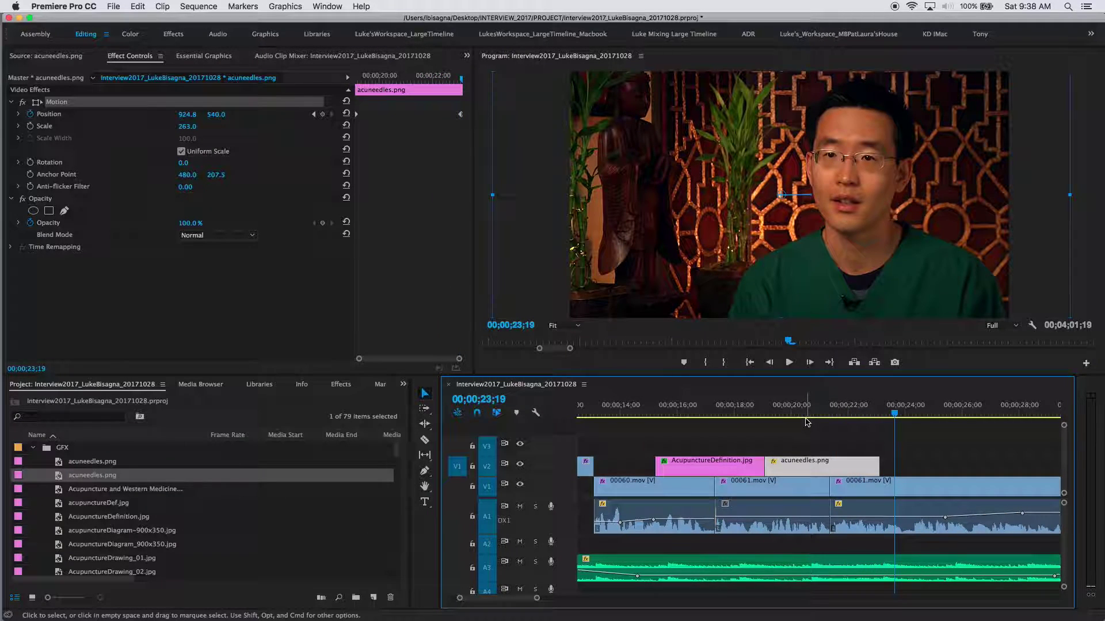
- Mark an In point at the end of the acuneedles.png still, 00;00;23;04
scroll(691, 469, "right", 3)
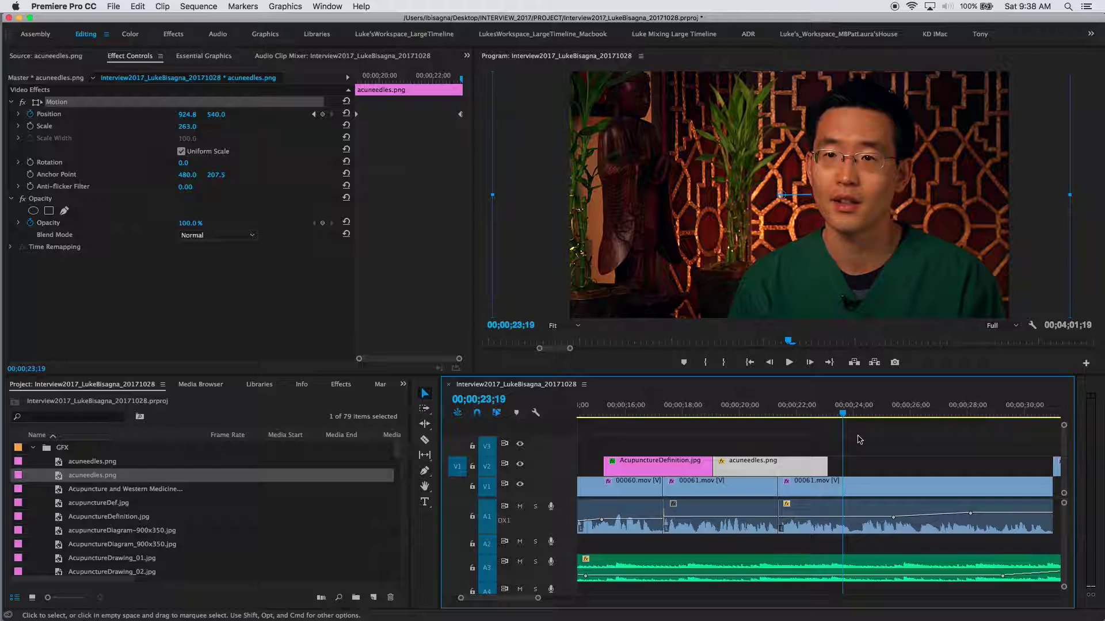
scroll(742, 438, "right", 3)
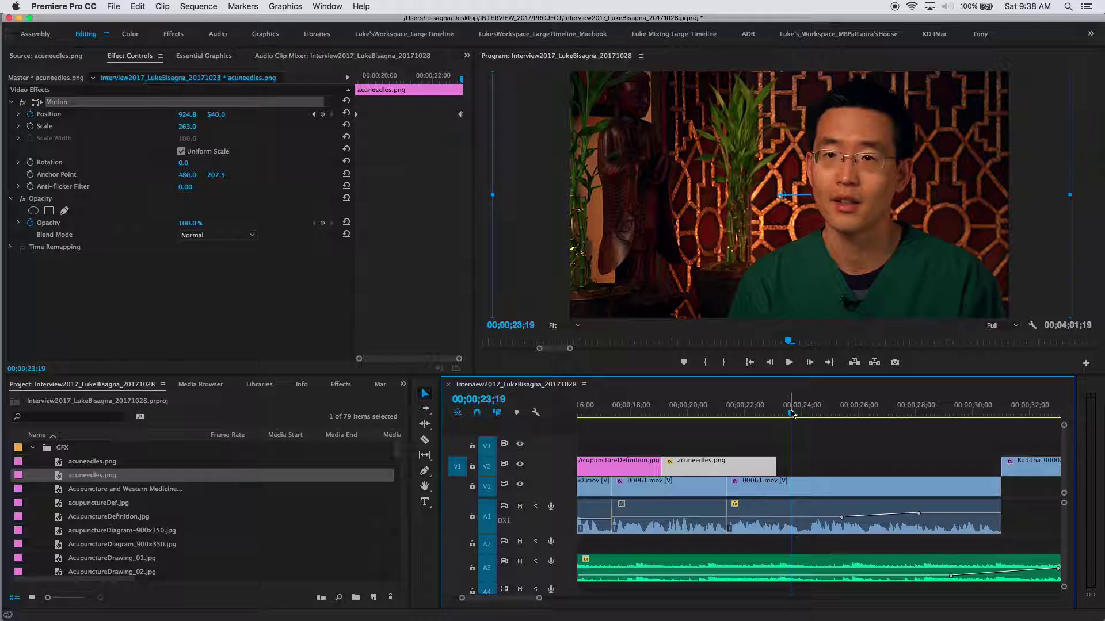
key("Up")
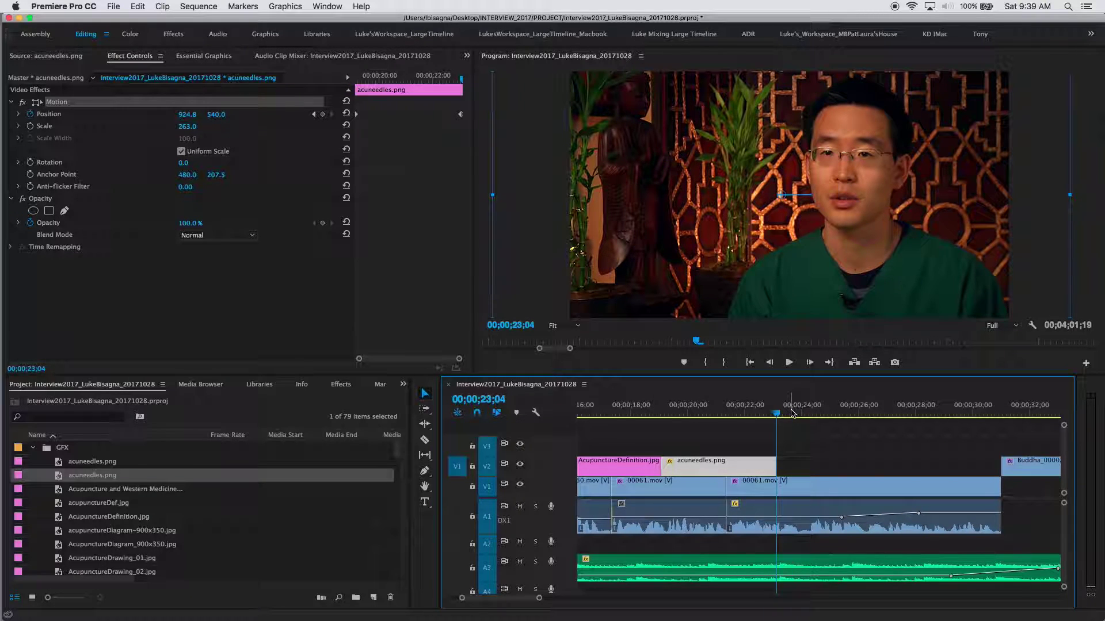
key("i")
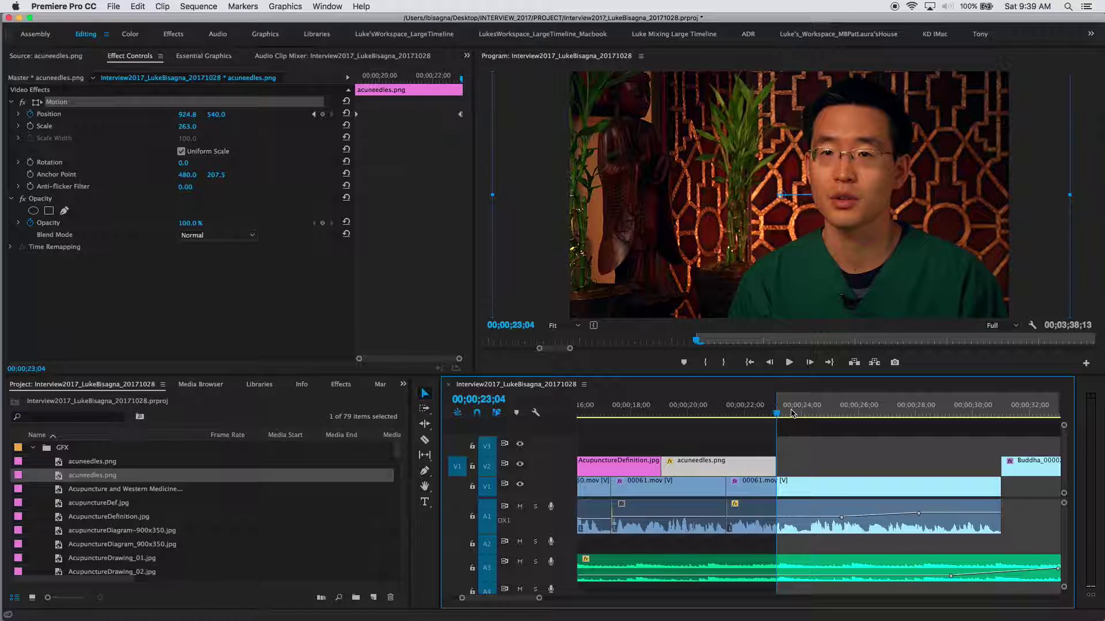
- Play the interview passage after the In point and replay its last seconds to find where it should end
key("space")
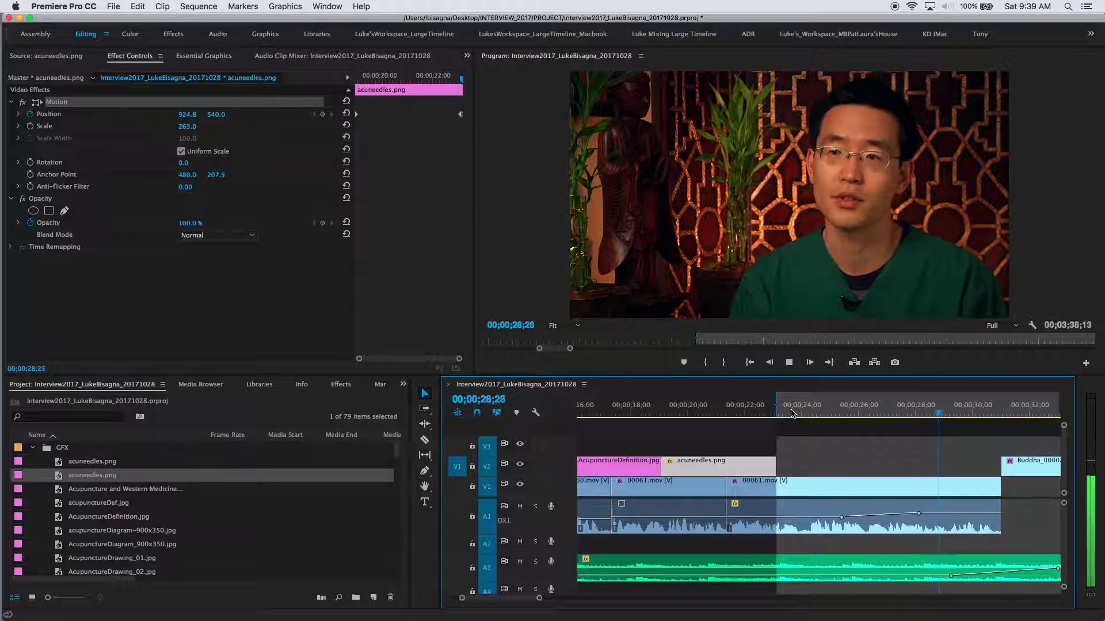
key("space")
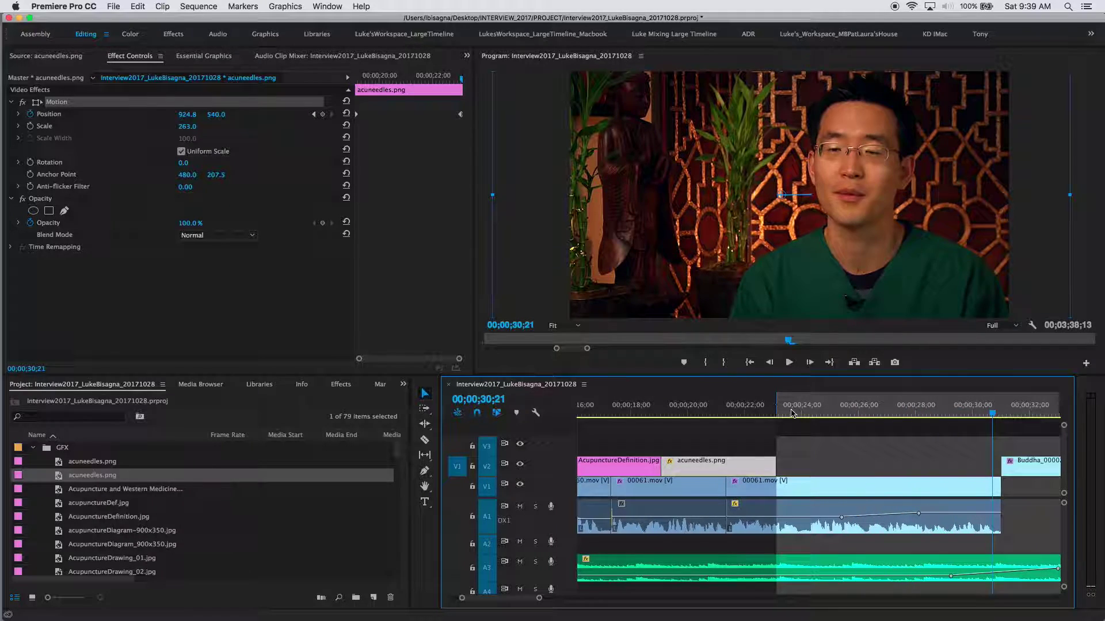
left_click(944, 413)
key("space")
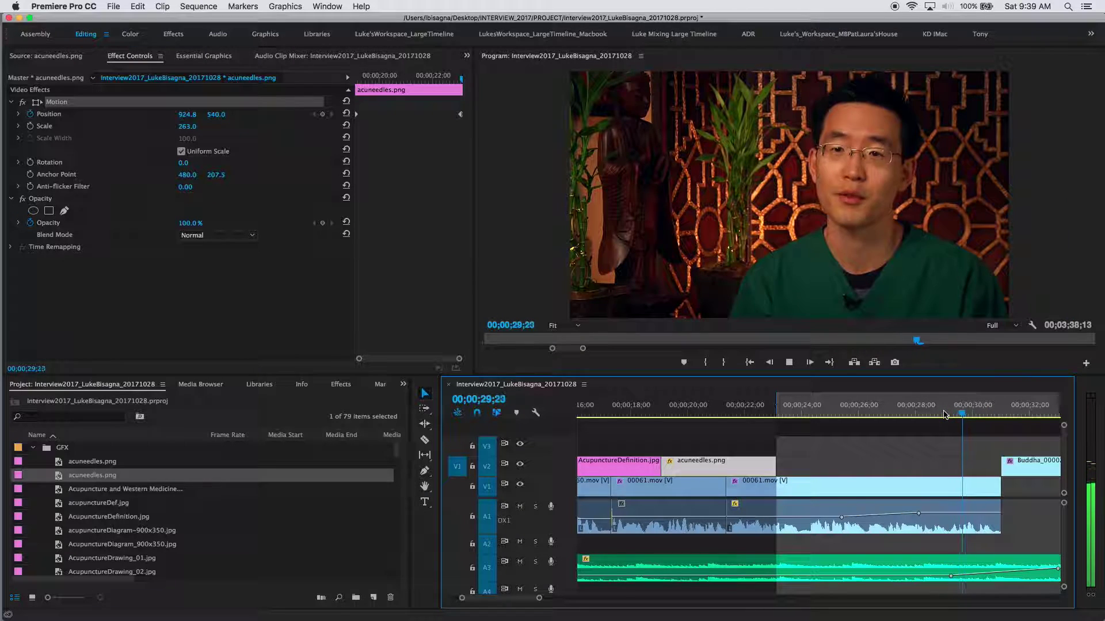
key("space")
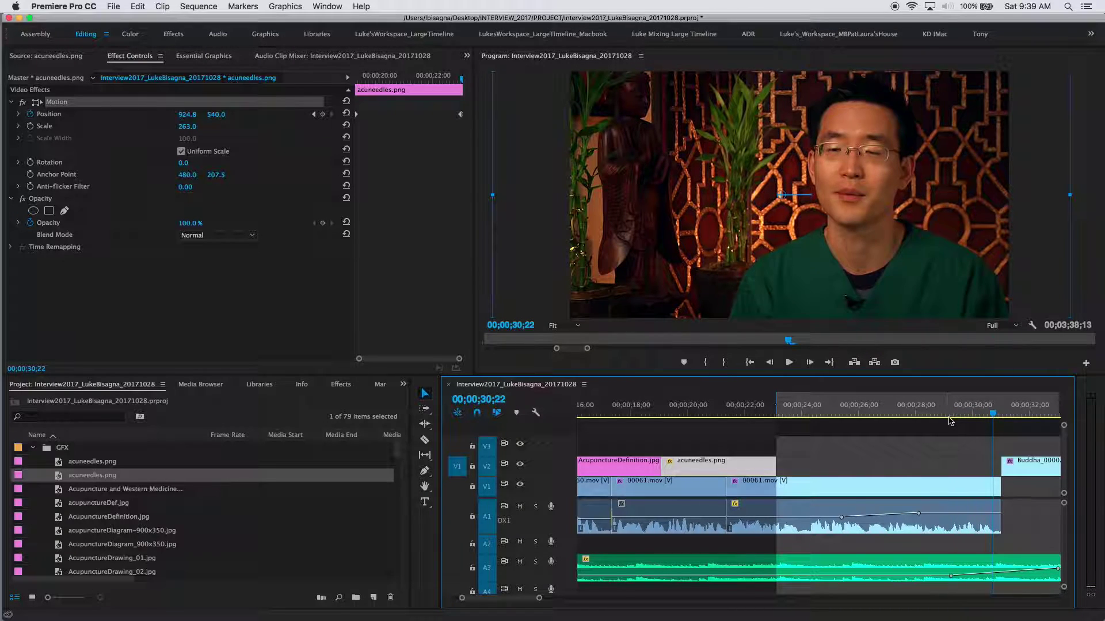
left_click_drag(971, 415, 988, 410)
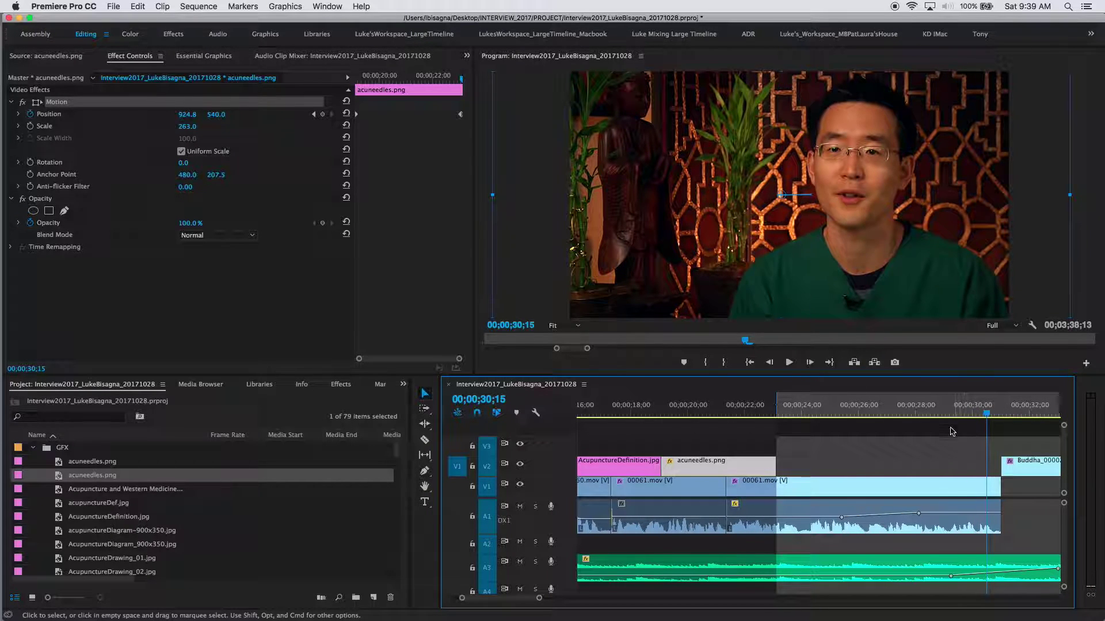
- Mark the Out point of the interview passage at 00;00;29;08
left_click(932, 410)
key("space")
key("space")
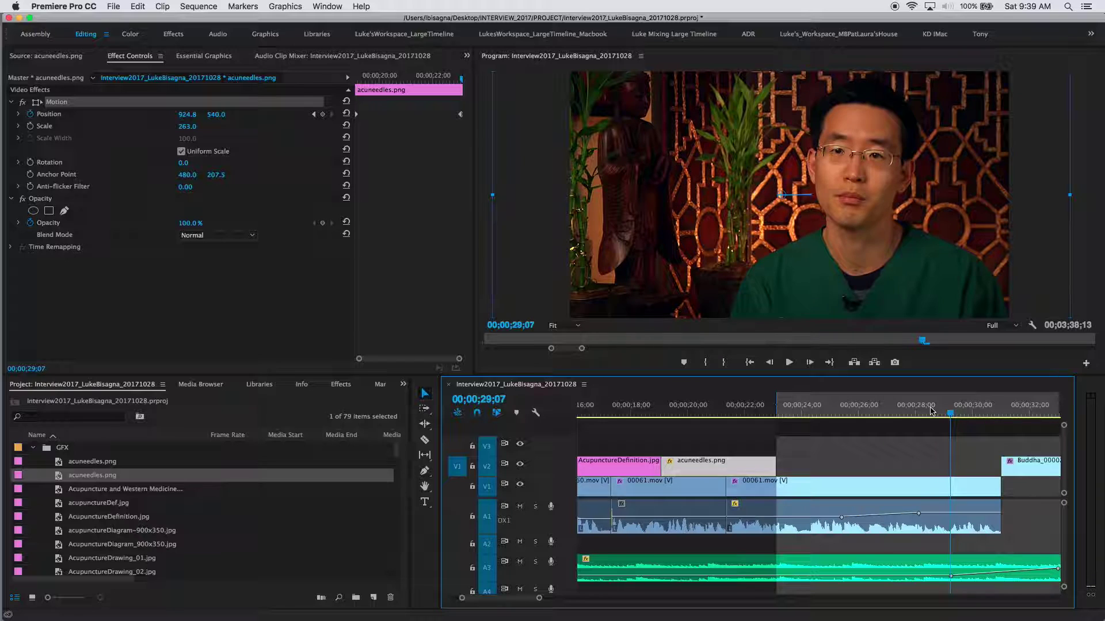
key("Right")
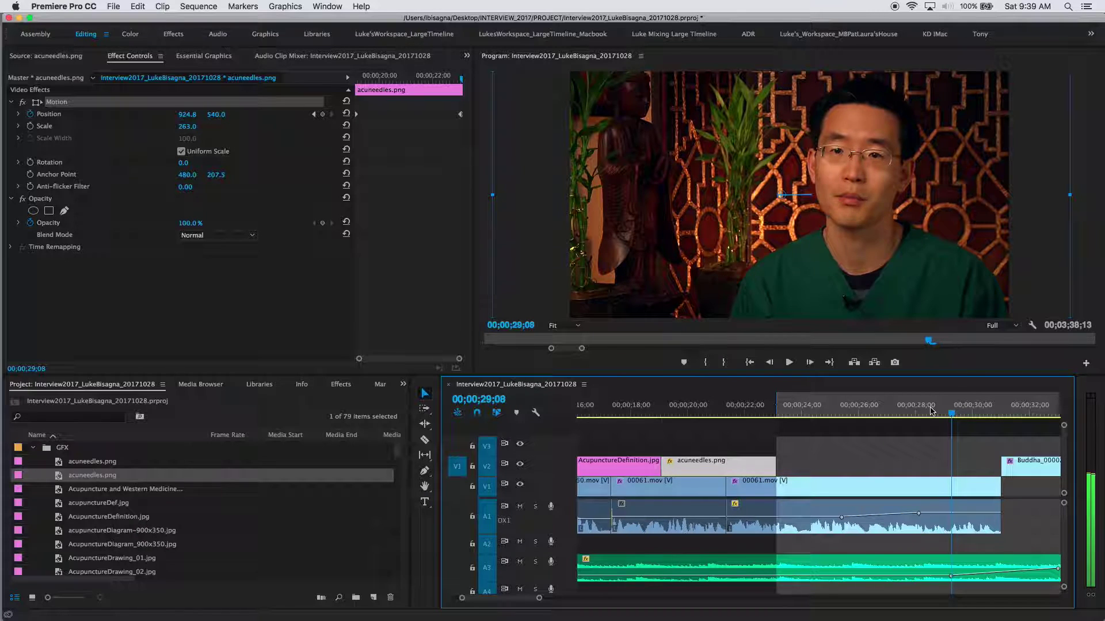
key("o")
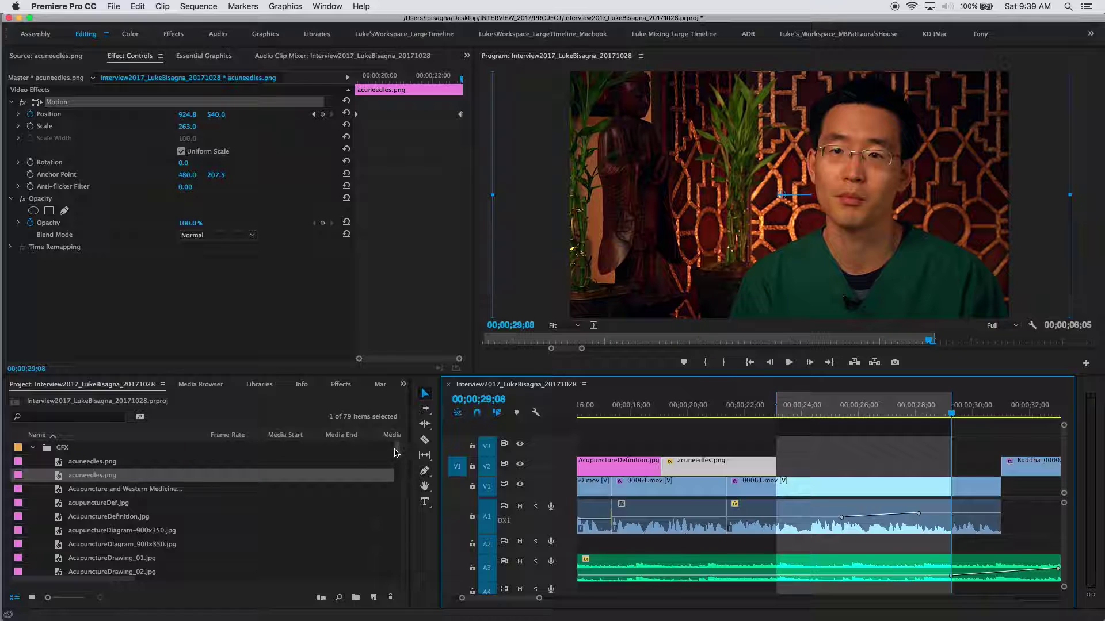
- Load AcupunctureNeedles_CloseUp_01.jpg from the GFX bin without its source Out point and overwrite it into the marked range on V2
left_click_drag(396, 453, 395, 470)
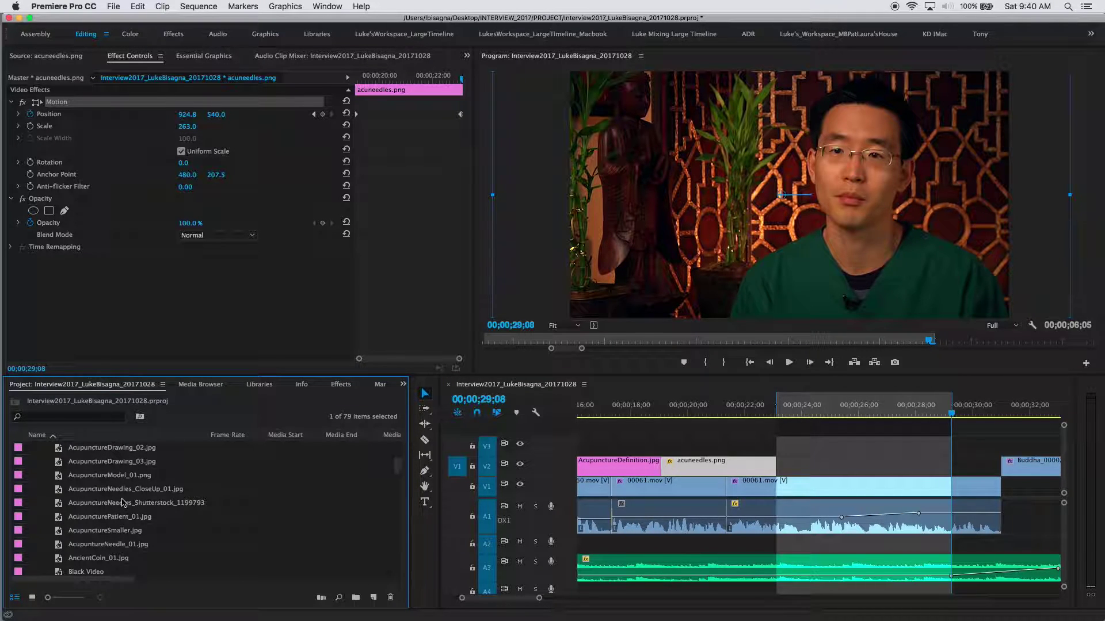
double_click(57, 490)
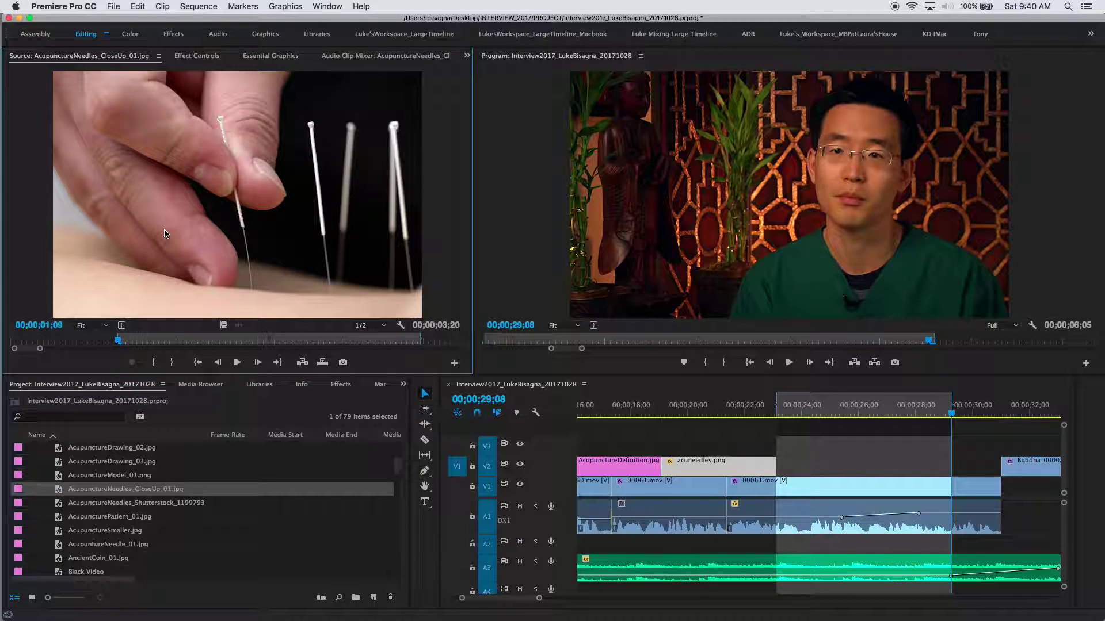
left_click(264, 265)
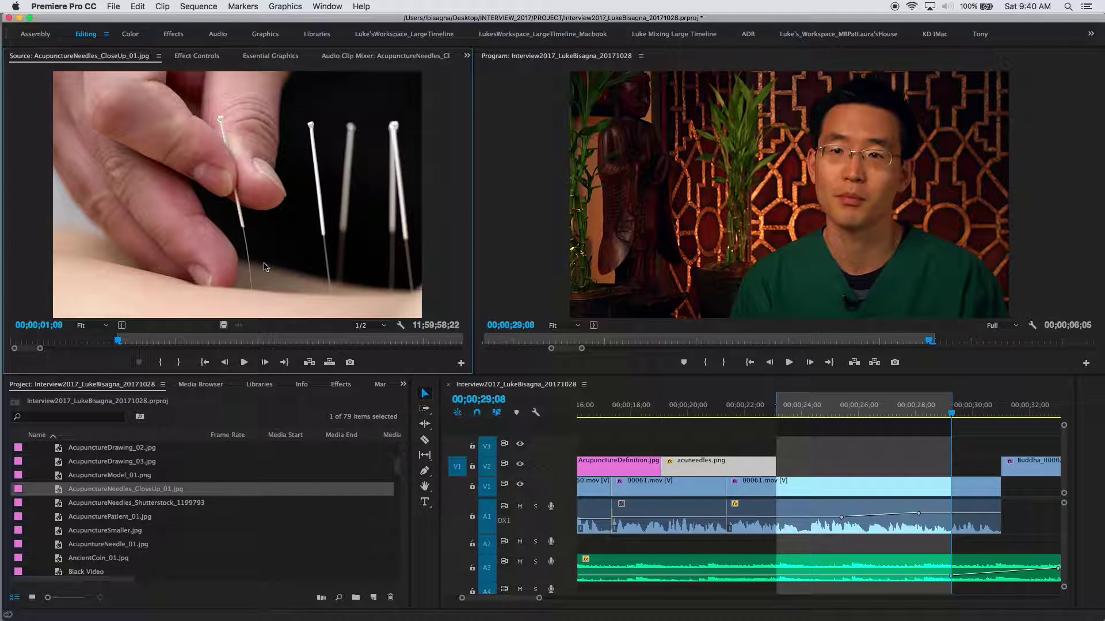
key("period")
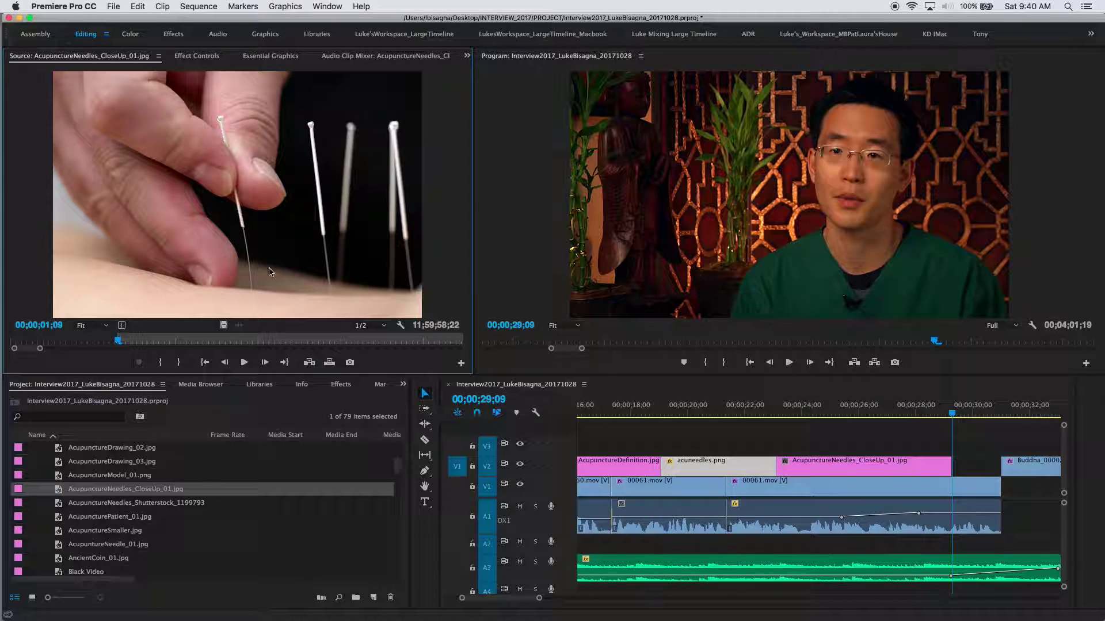
- Duplicate the AcupunctureNeedles_CloseUp_01.jpg still from V2 directly above onto V3, and scale the V2 copy to 131
left_click(842, 412)
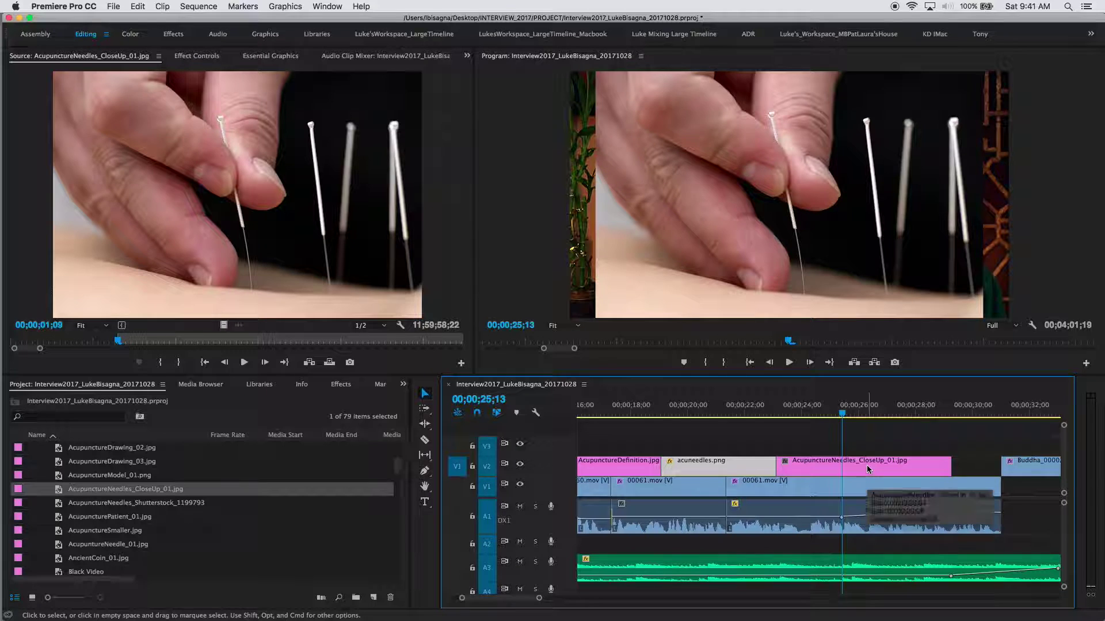
left_click_drag(869, 469, 879, 448)
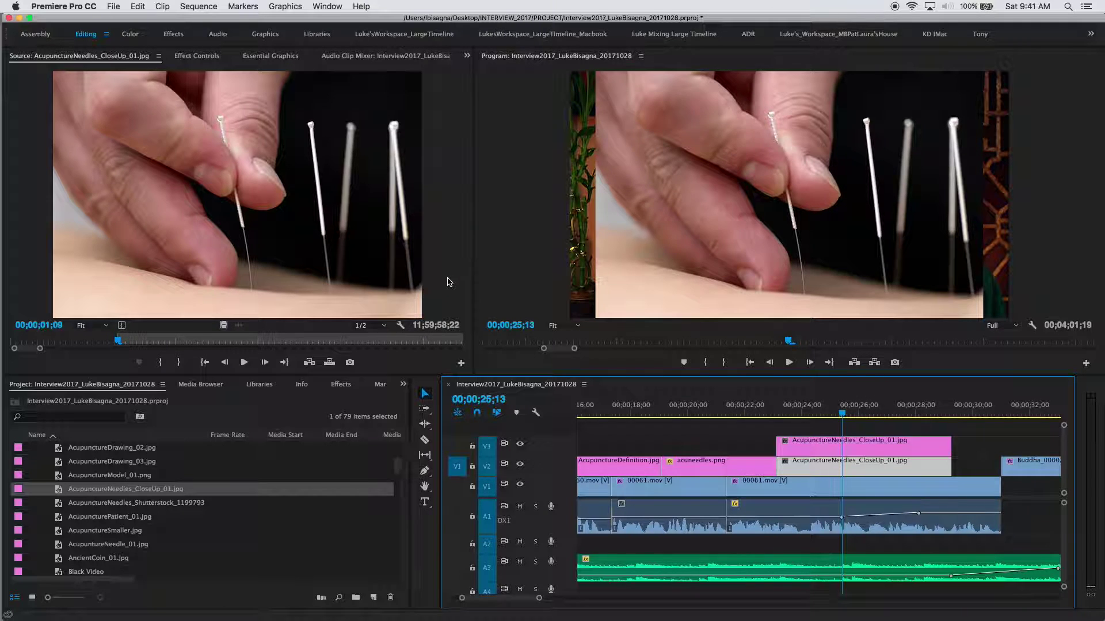
left_click(194, 56)
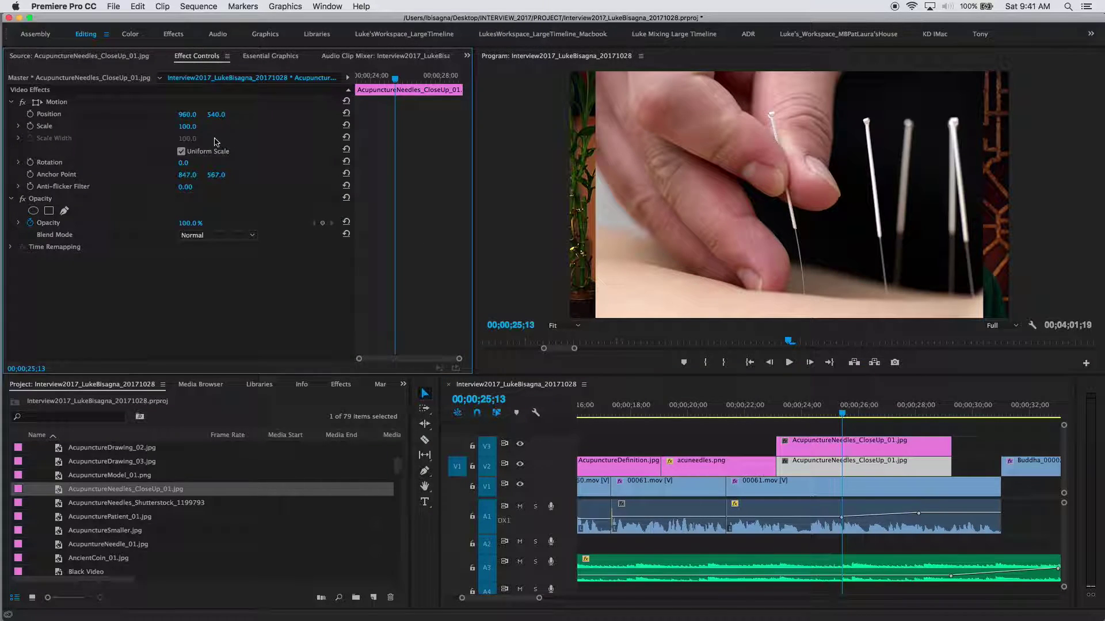
left_click_drag(192, 130, 210, 130)
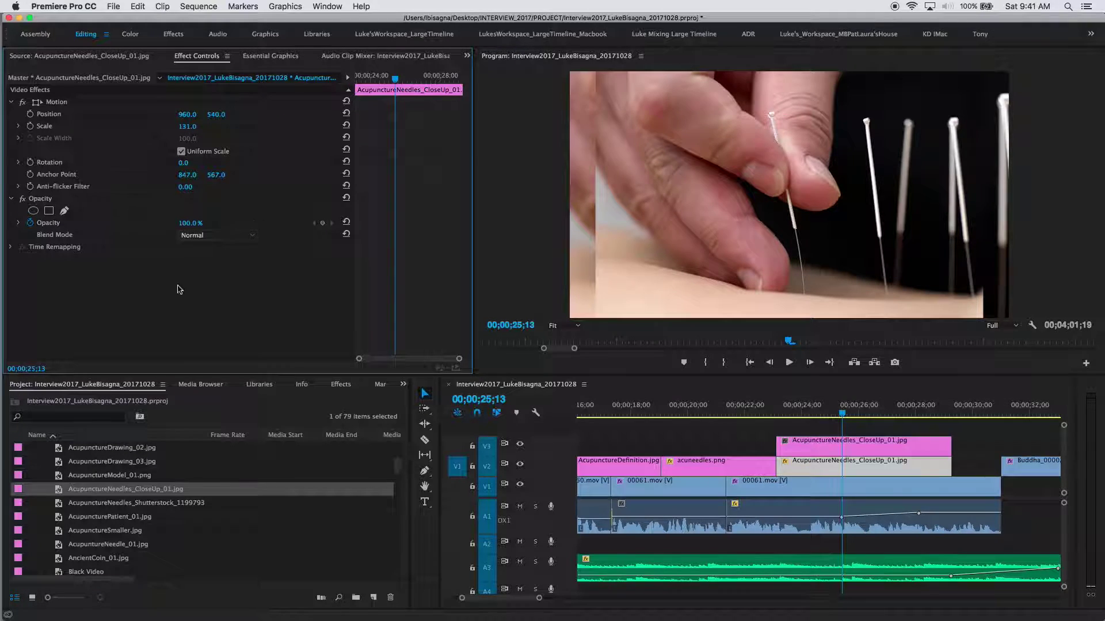
- Add Gaussian Blur to the V2 copy of the needle still, with Repeat Edge Pixels on and Blurriness at 48
left_click(340, 385)
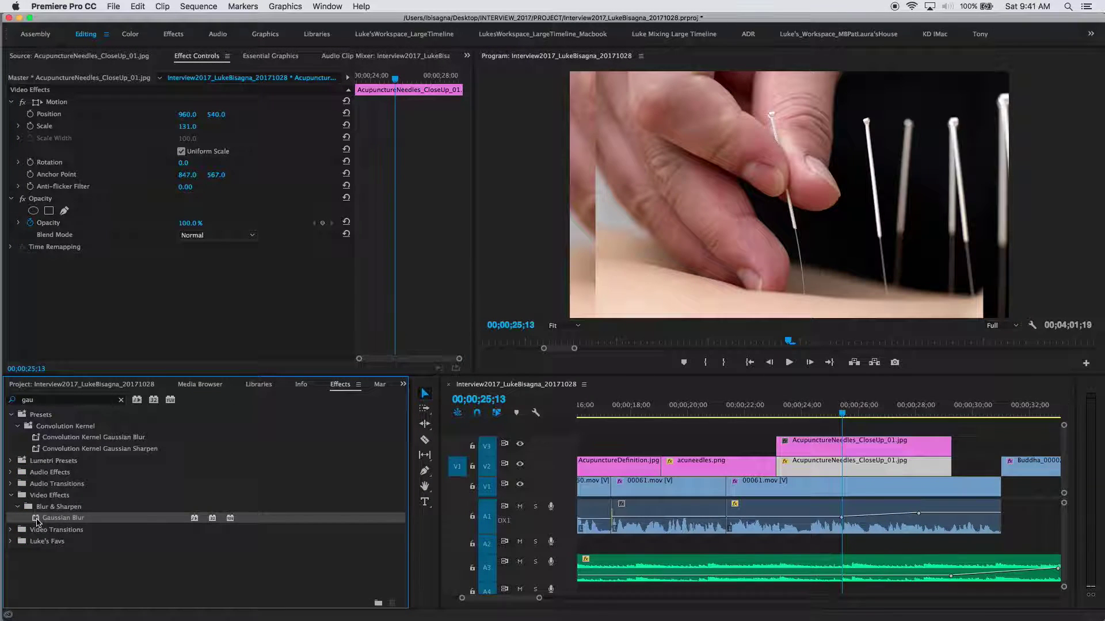
left_click_drag(38, 521, 828, 472)
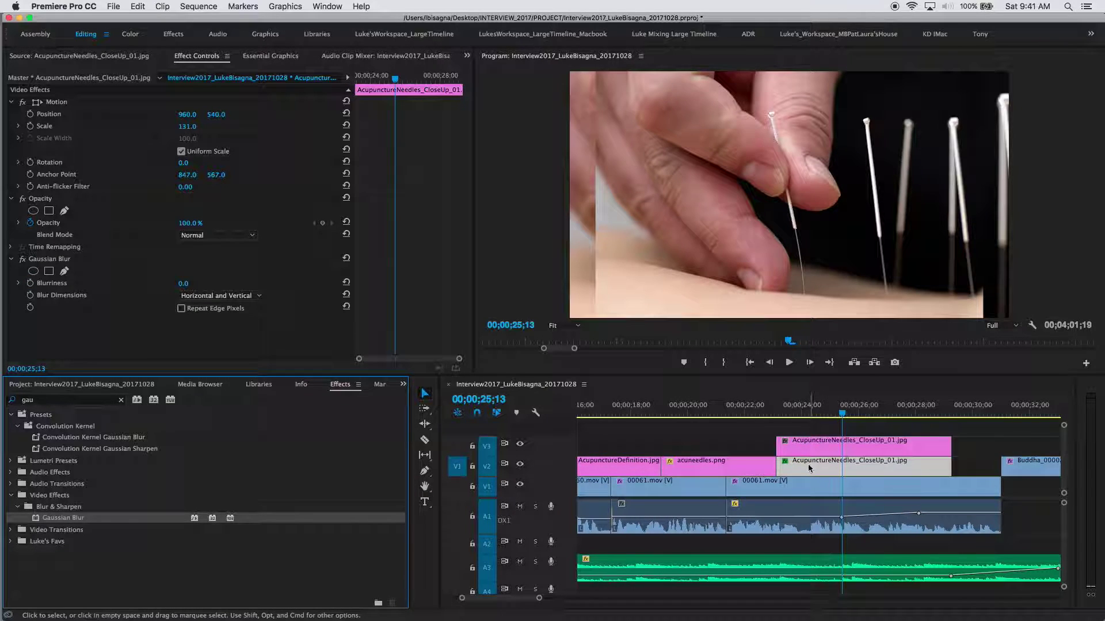
left_click(181, 308)
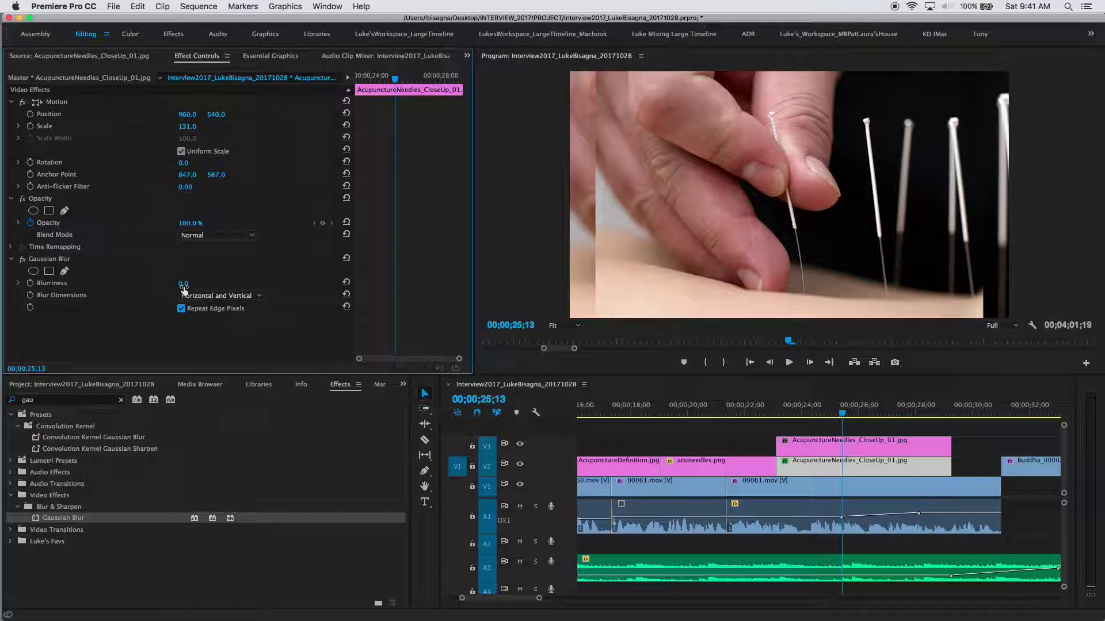
left_click_drag(182, 286, 182, 286)
type("45")
key("Return")
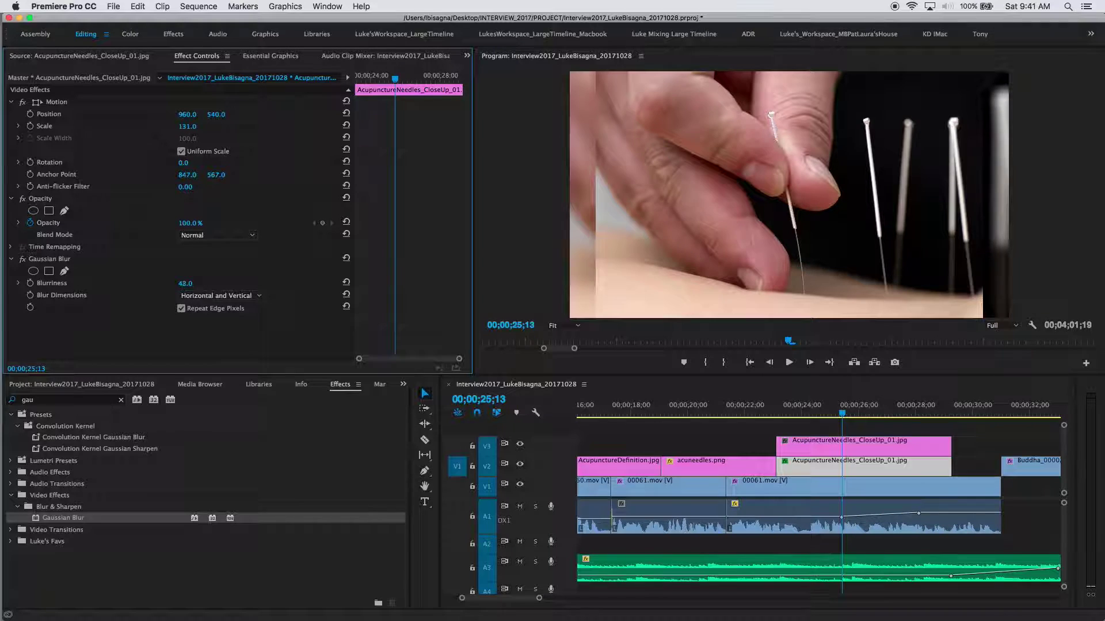
left_click_drag(186, 283, 188, 283)
- Scale the V3 copy of the needle still to 73 and keyframe that scale at its first frame, 00;00;23;04
left_click(880, 463)
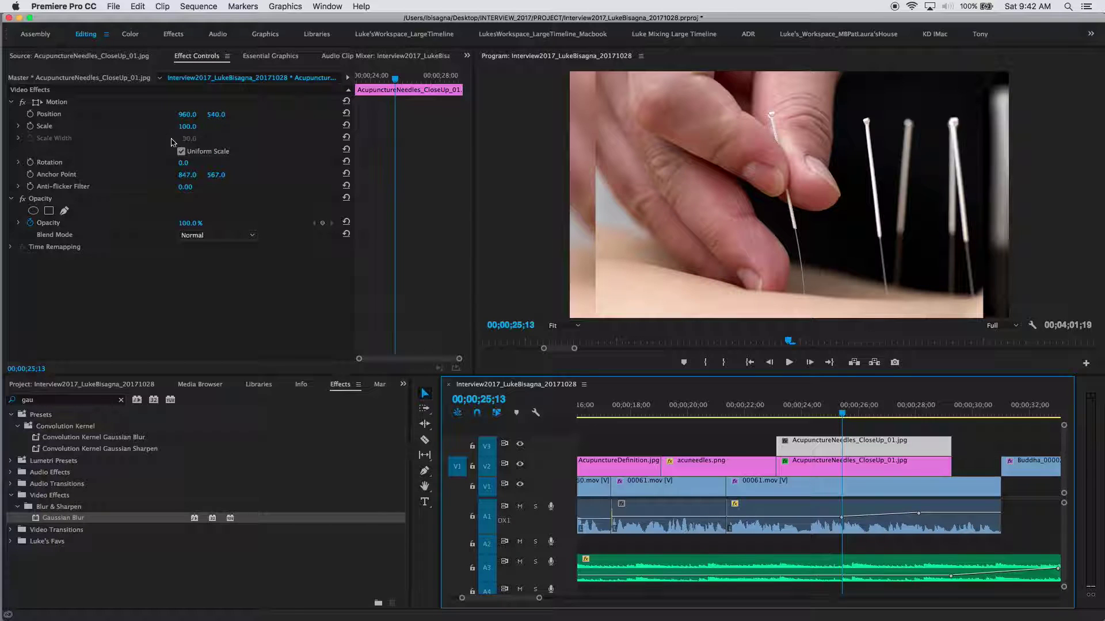
left_click_drag(190, 131, 174, 131)
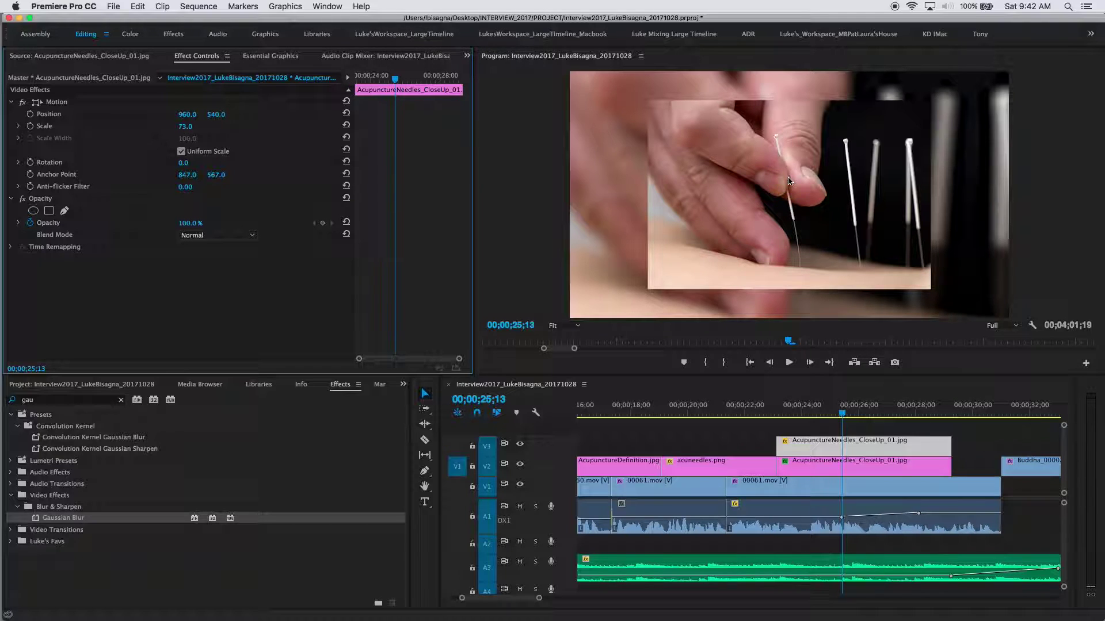
left_click(805, 411)
key("Up")
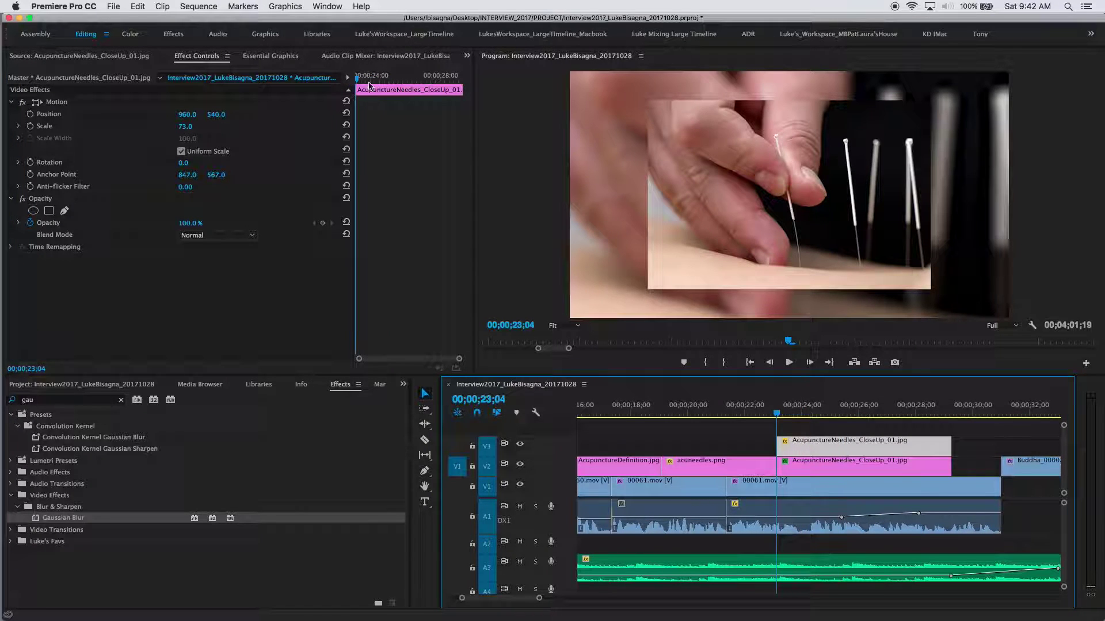
left_click(30, 127)
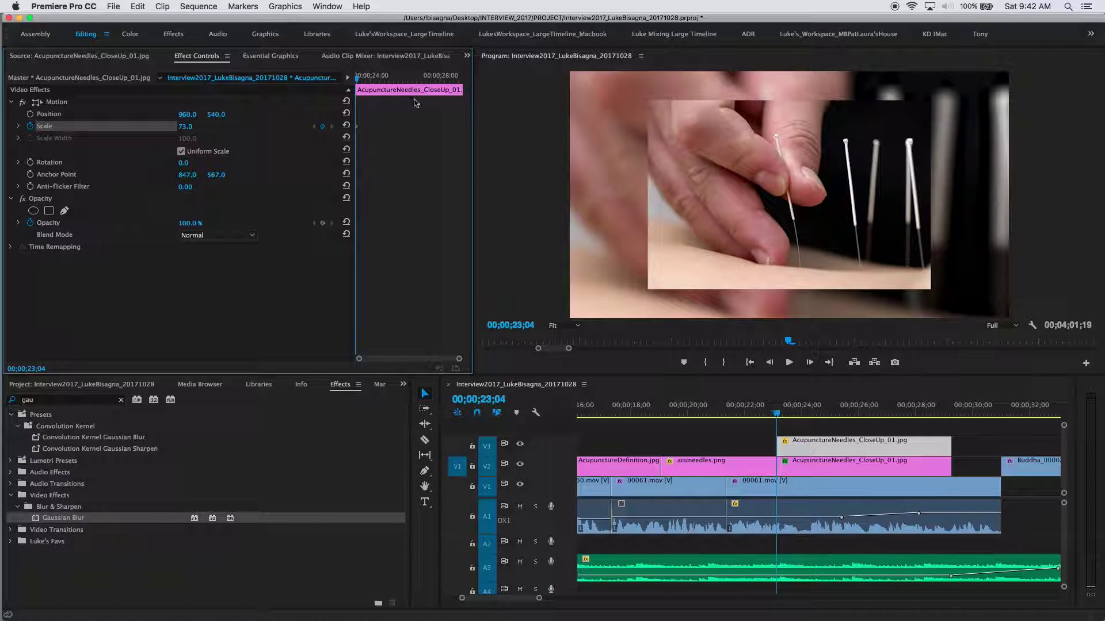
- Add a scale keyframe of 66 on the V3 still's last frame, 00;00;29;08
left_click_drag(437, 76, 483, 84)
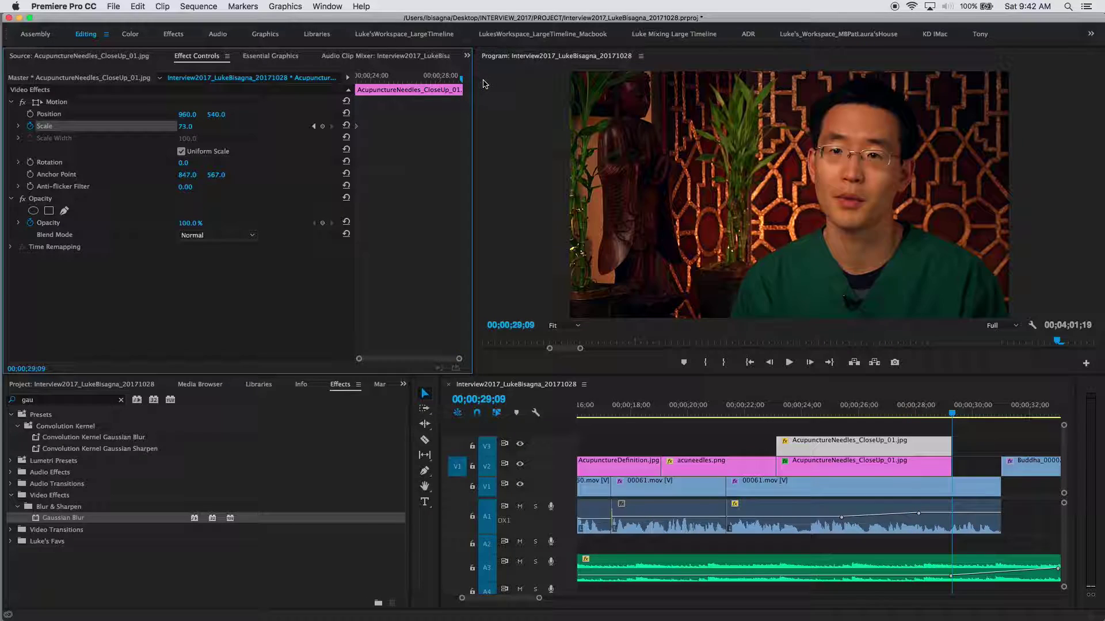
key("Left")
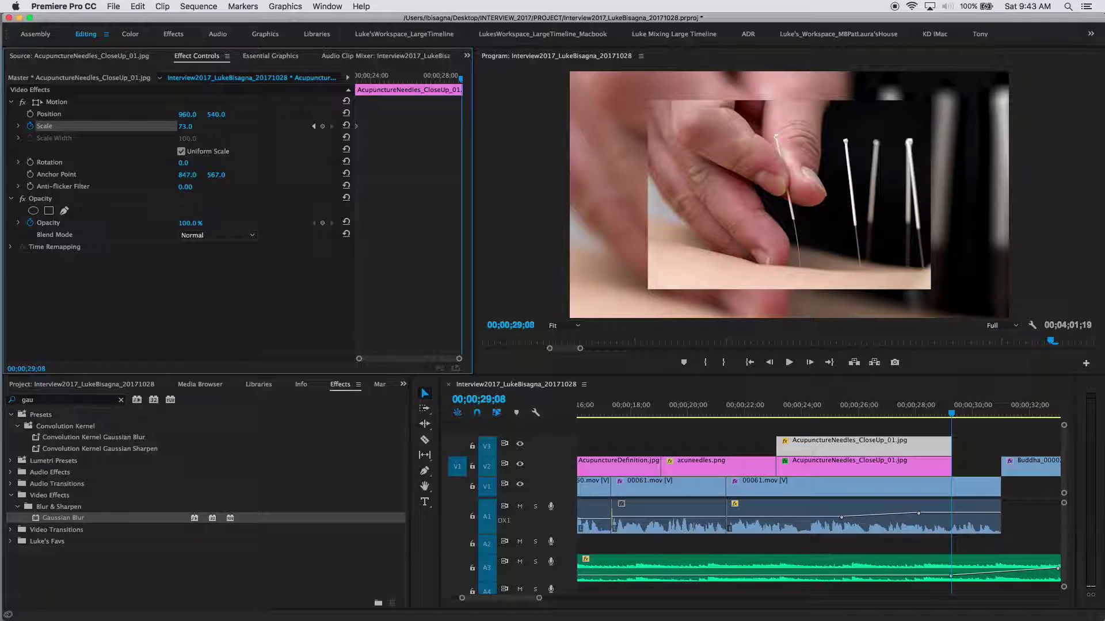
mouse_move(186, 126)
left_mouse_down()
mouse_move(164, 126)
mouse_move(180, 126)
left_mouse_up()
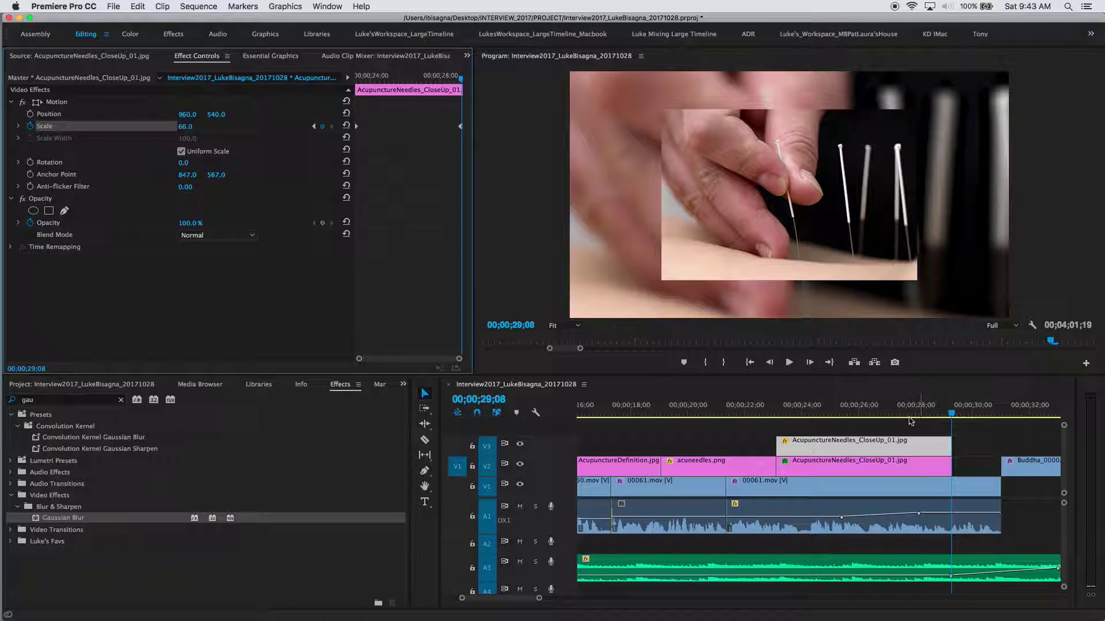
- Play back the layered needle stills from just before their start to check the scale animation over the blurred background
left_click(761, 411)
key("space")
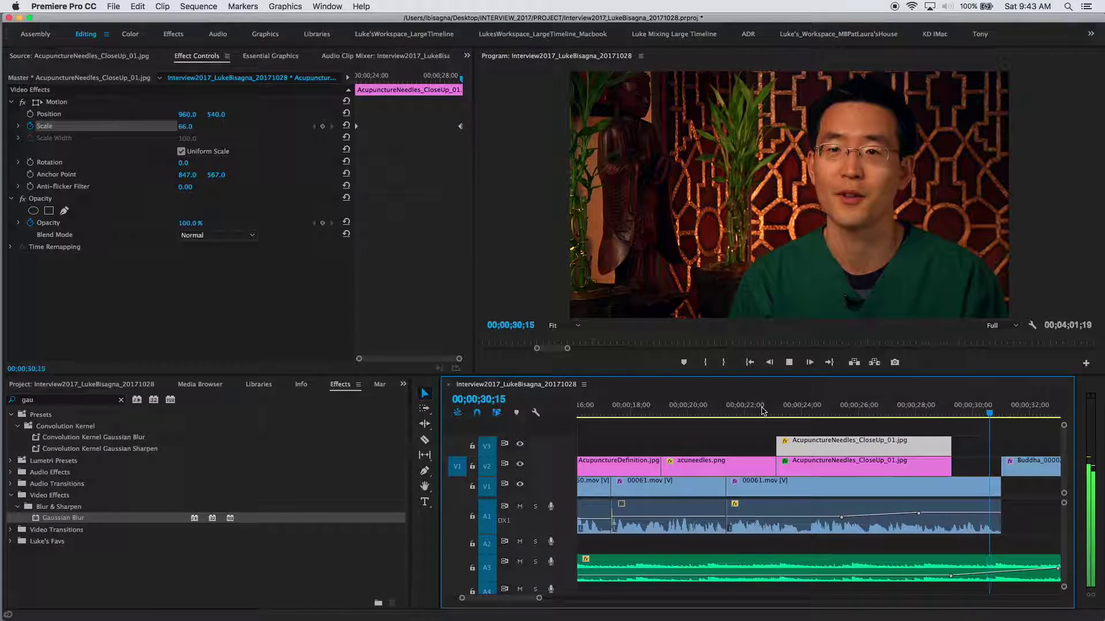
key("space")
left_click(825, 412)
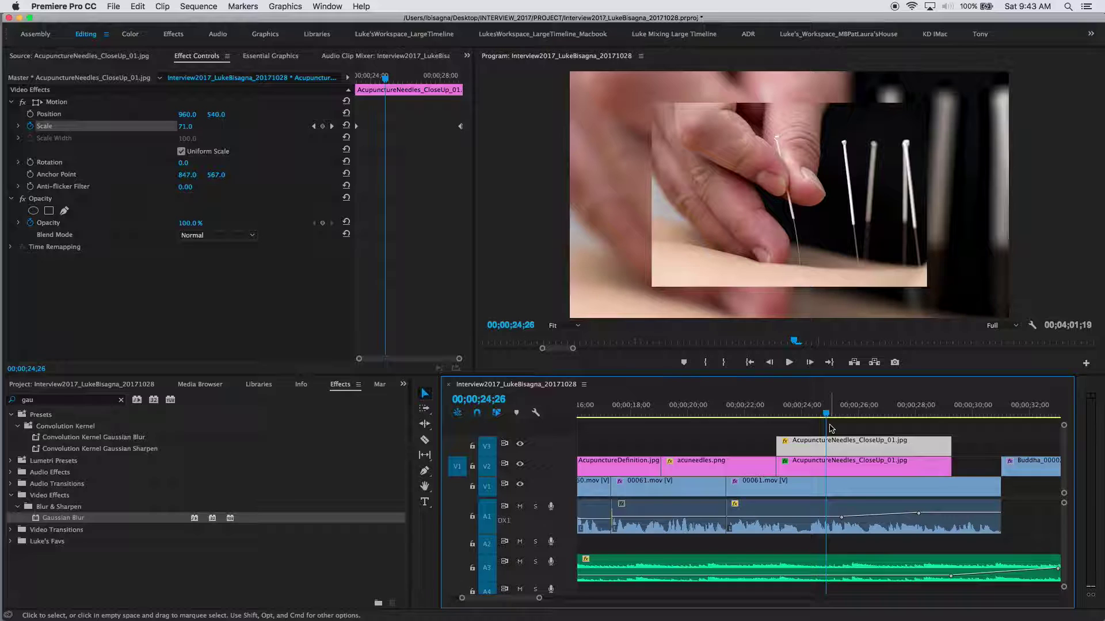
- Try the default Cross Dissolve at the V2 cut between acuneedles.png and the blurred needle still, preview it, and delete it
right_click(779, 467)
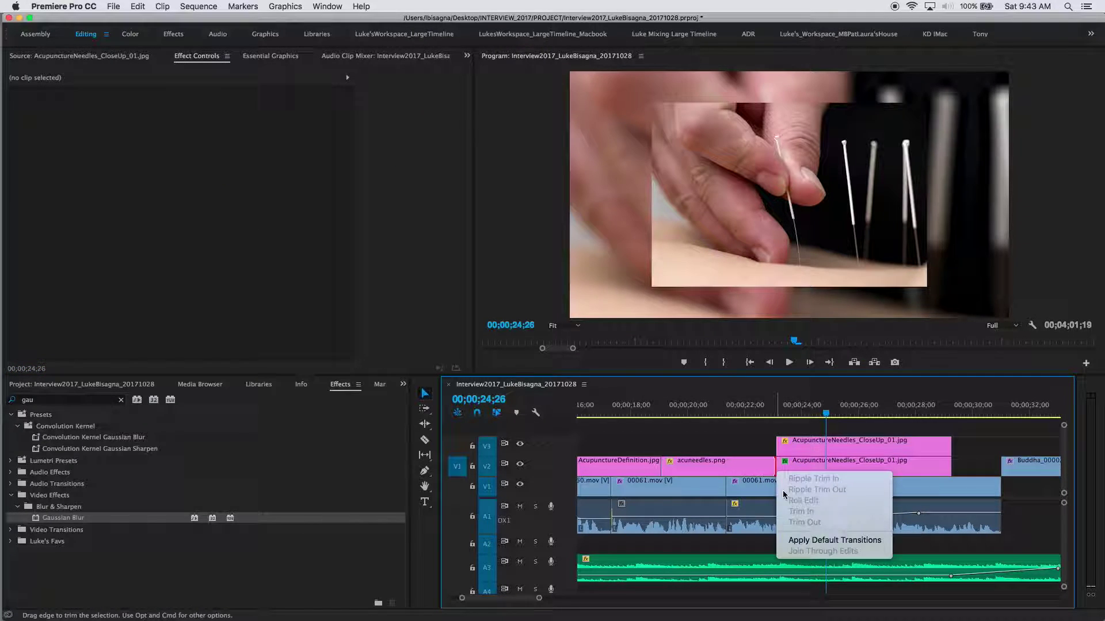
left_click(804, 541)
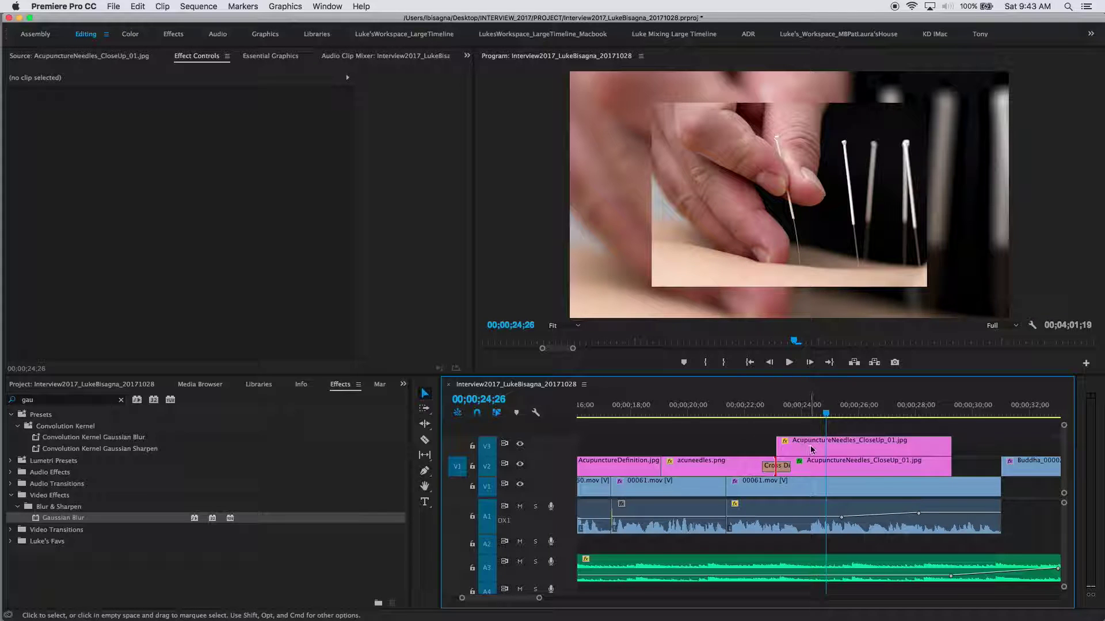
left_click(749, 417)
key("space")
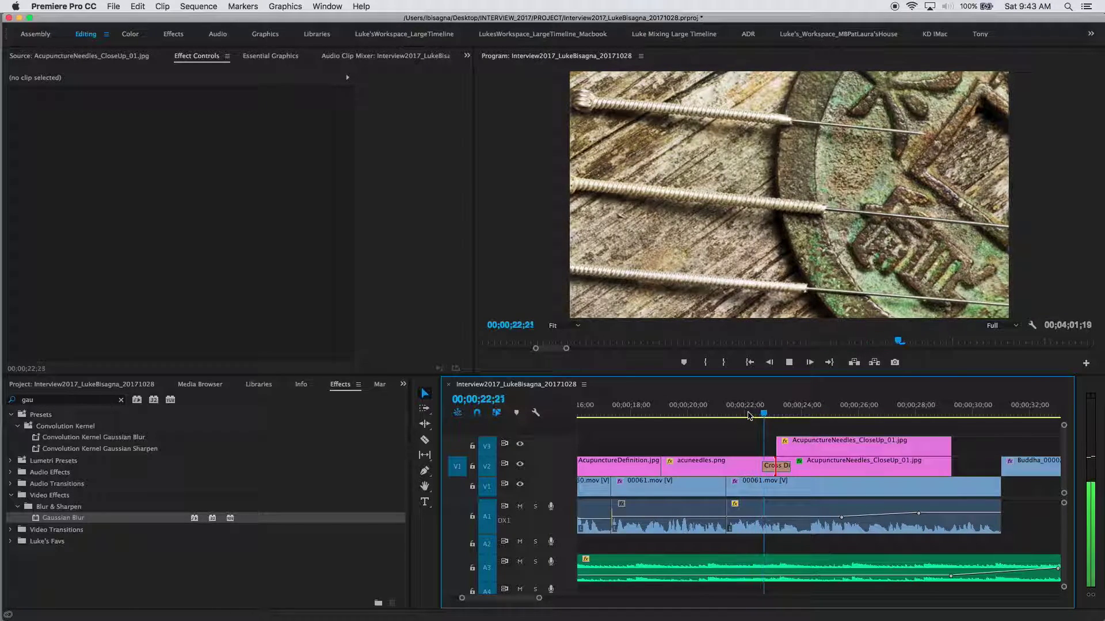
key("space")
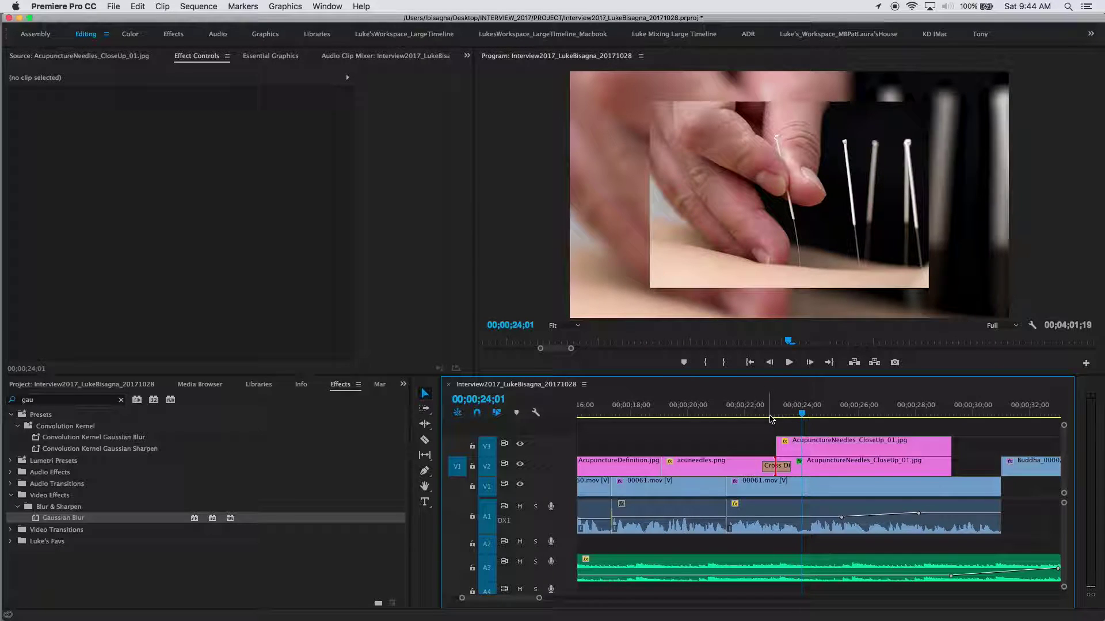
left_click(783, 465)
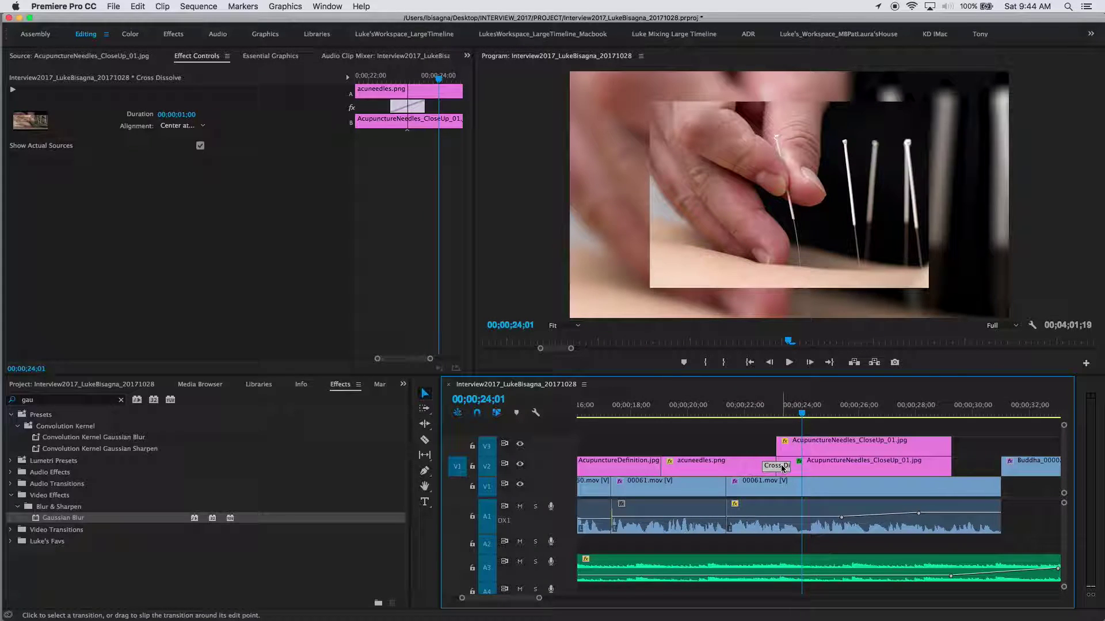
key("Delete")
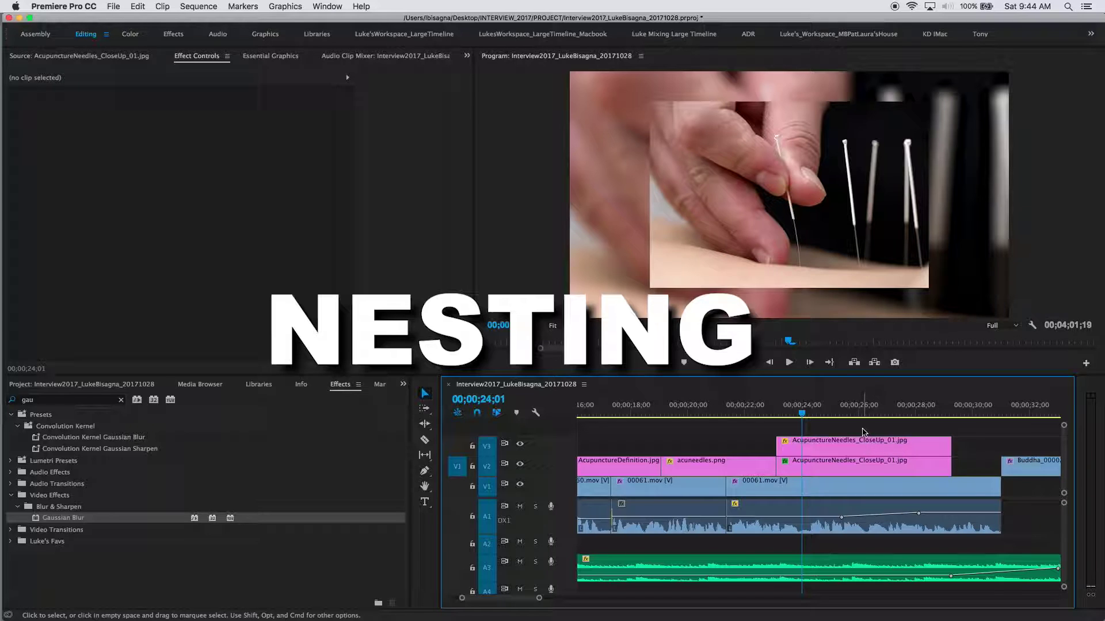
- Nest the V2 and V3 copies of the needle still into one sequence named NeedleNest_01
left_click_drag(862, 428, 822, 462)
right_click(849, 455)
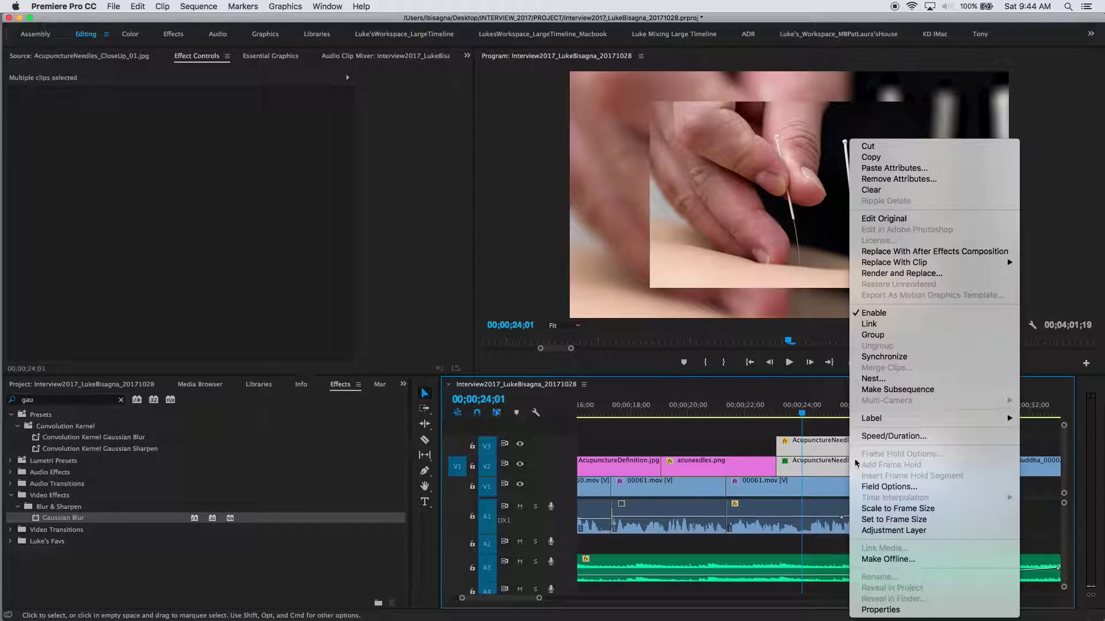
left_click(874, 379)
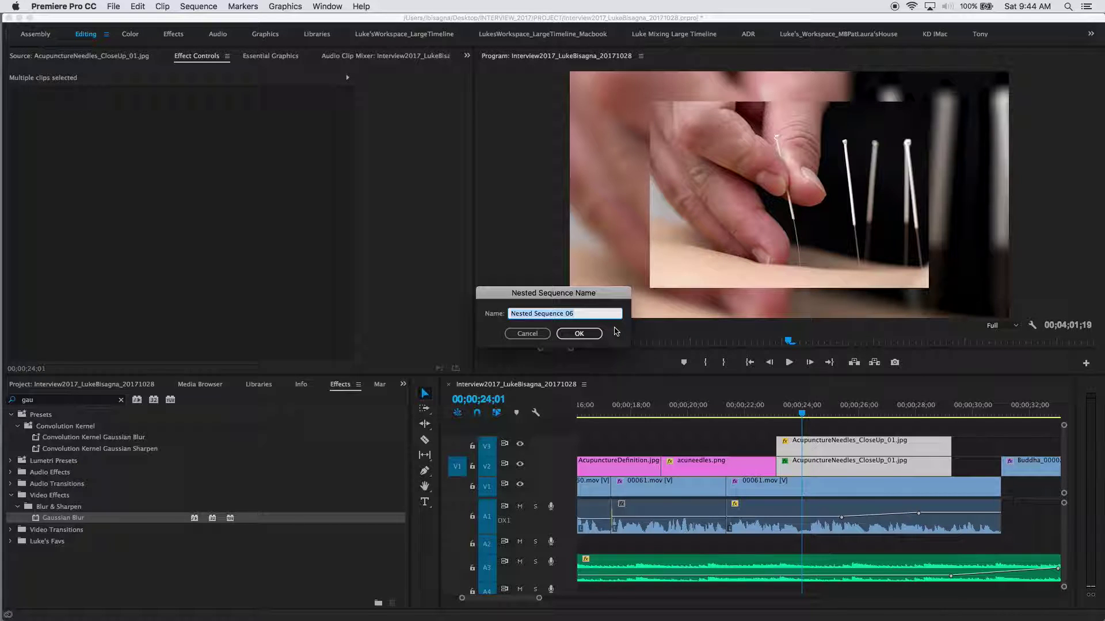
type("NeedleNest_01")
left_click(579, 334)
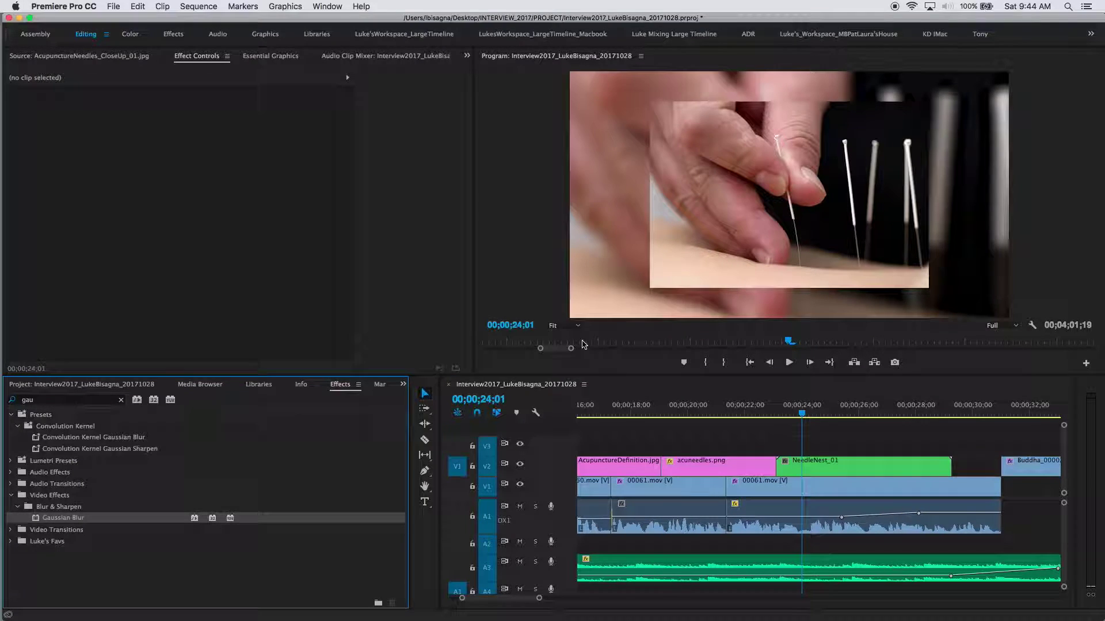
- Try the default Cross Dissolve at the start of NeedleNest_01, view the blend partway through, and remove the transition
left_click(862, 466)
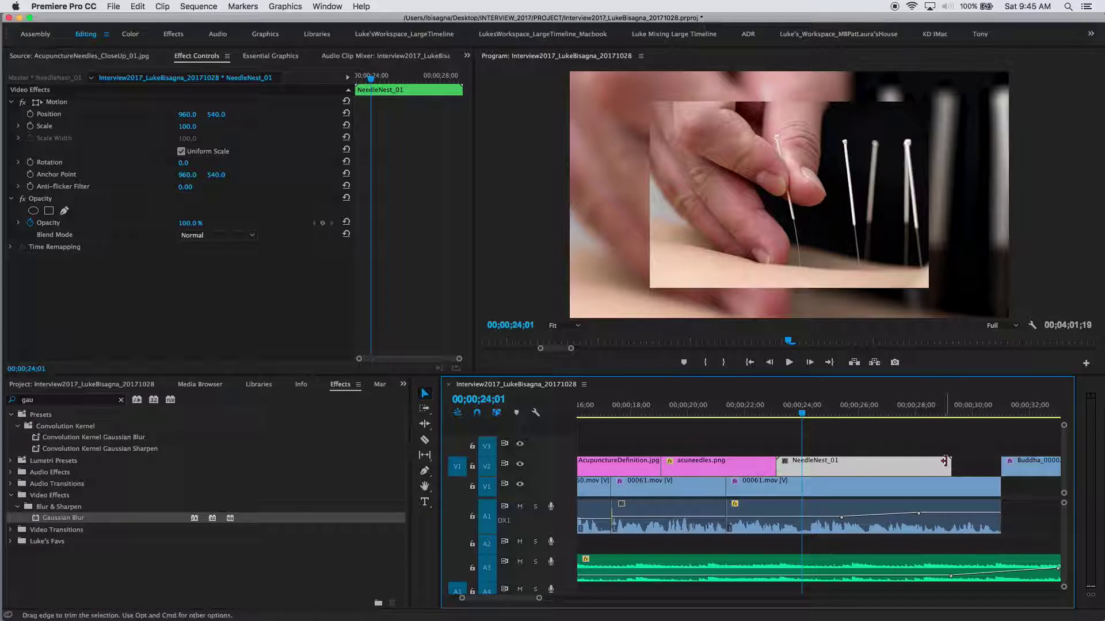
right_click(777, 469)
left_click(805, 539)
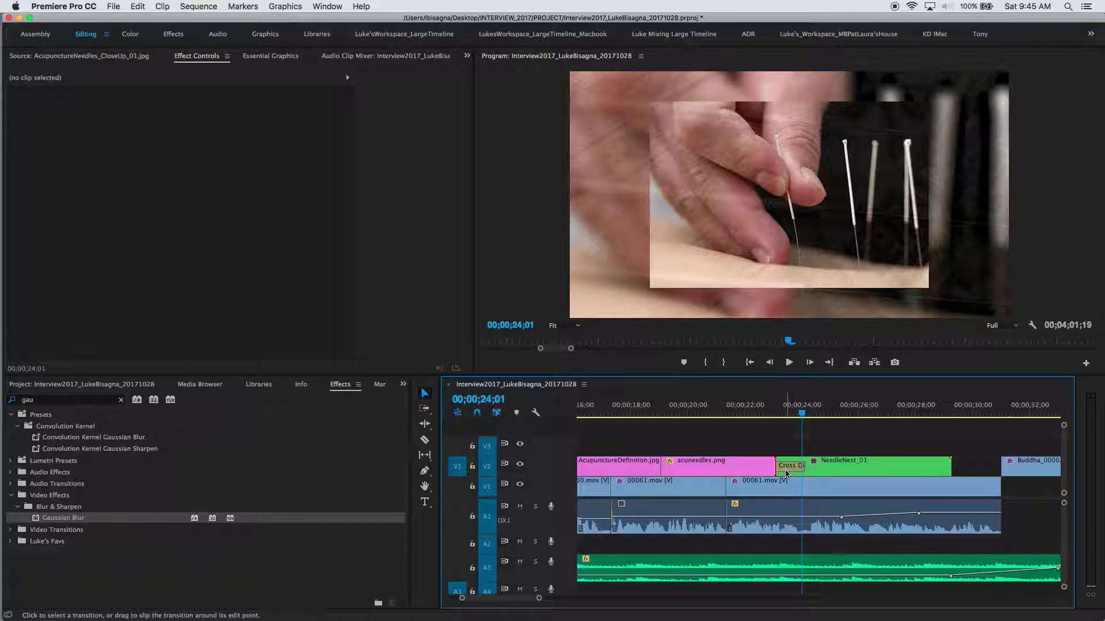
left_click(787, 413)
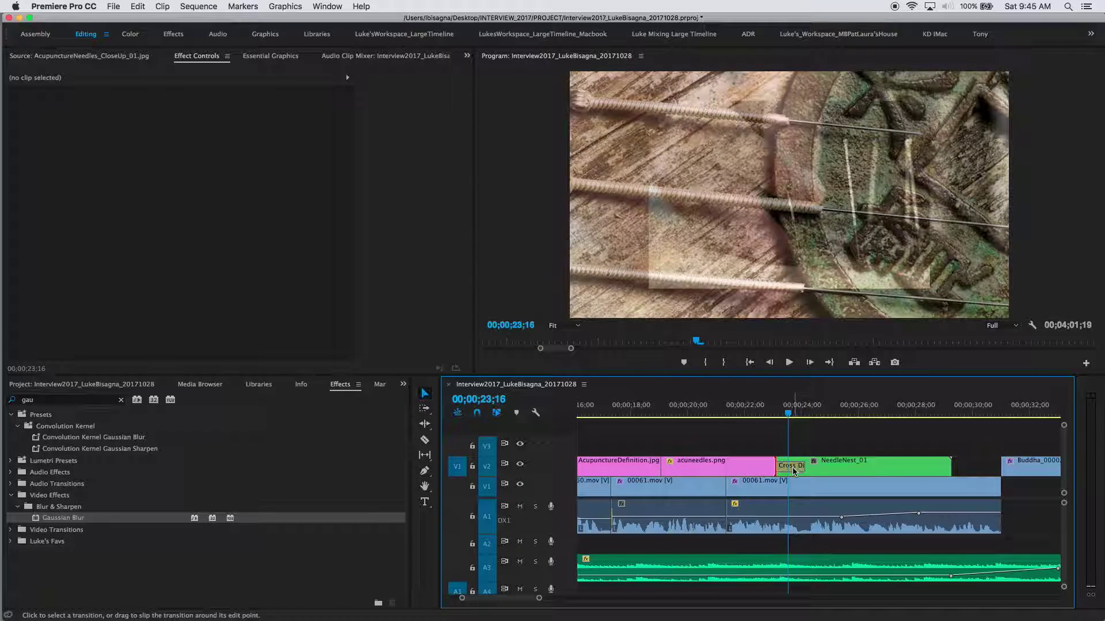
left_click(793, 469)
key("Delete")
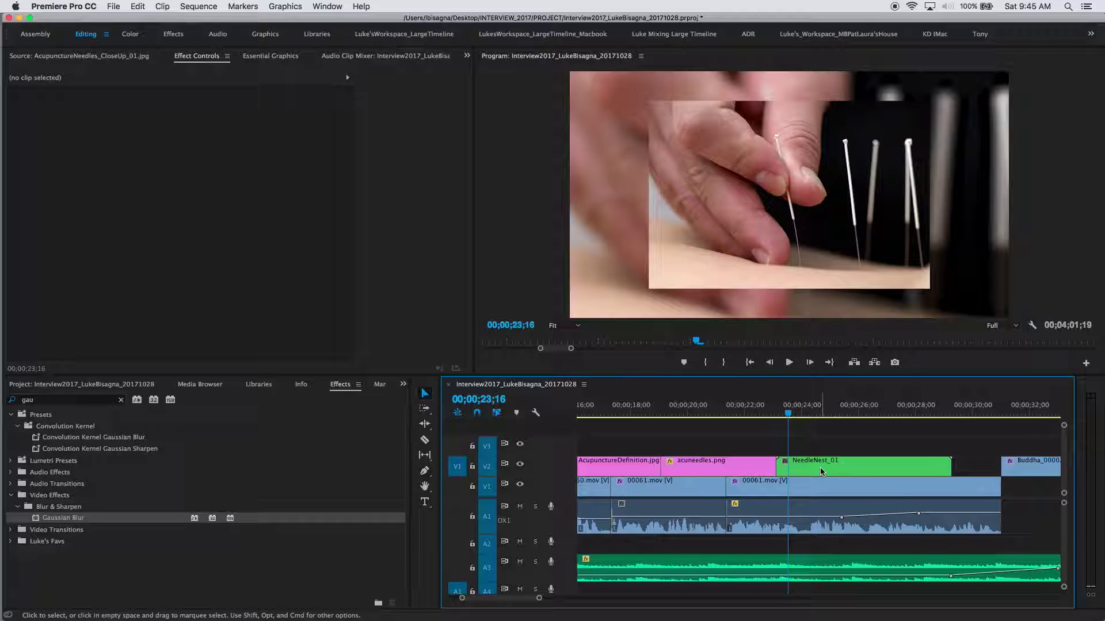
- Move NeedleNest_01 to V3 starting at 00;00;22;07, overlapping the end of acuneedles.png, and apply the default Cross Dissolve to its start
left_click_drag(821, 470, 842, 453)
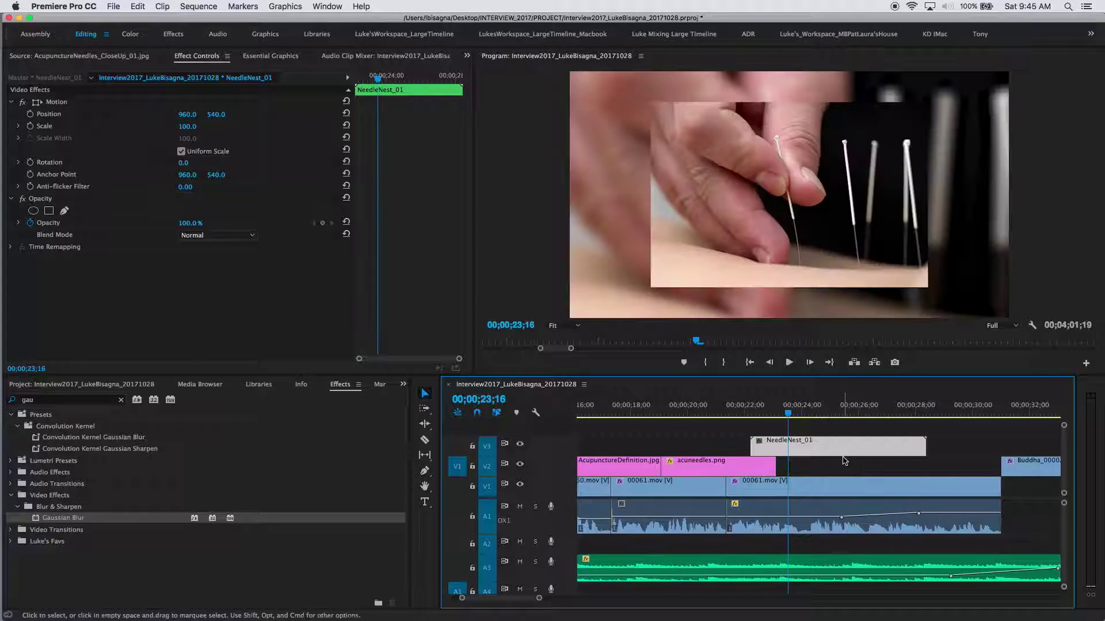
right_click(755, 446)
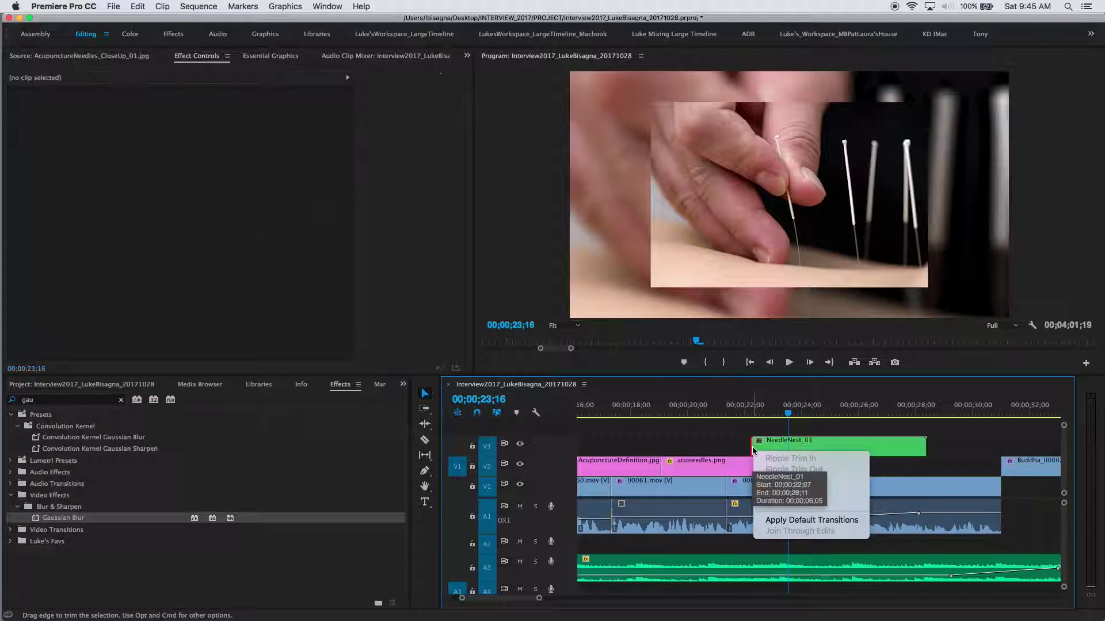
left_click(826, 521)
- Examine the Cross Dissolve on V3 frame by frame around the point where acuneedles.png ends beneath it
left_click(776, 412)
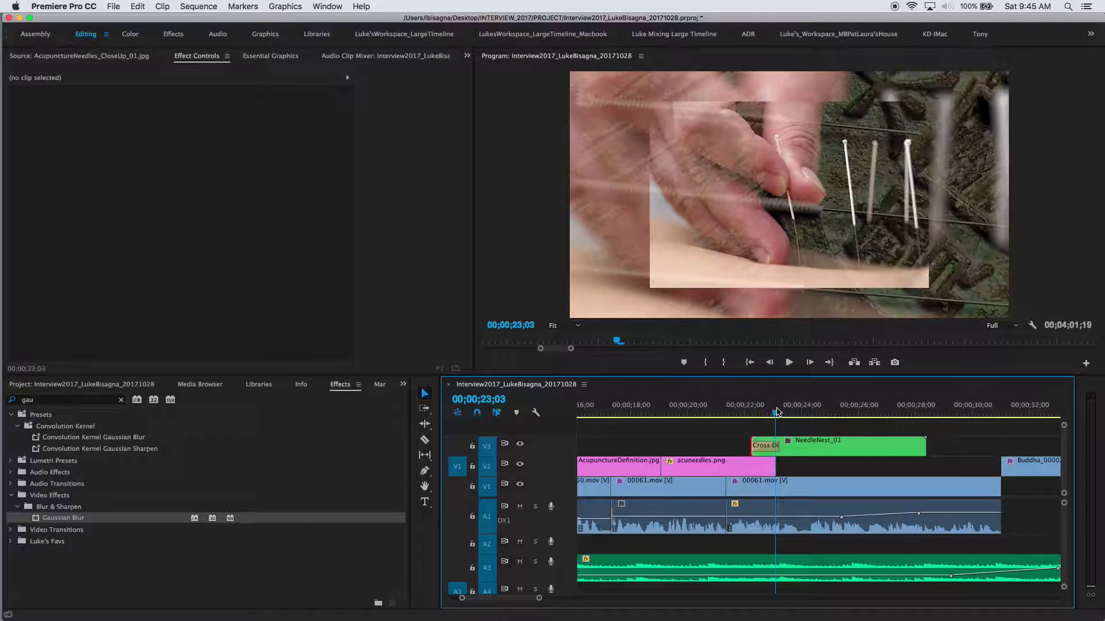
key("equal")
key("equal")
key("equal")
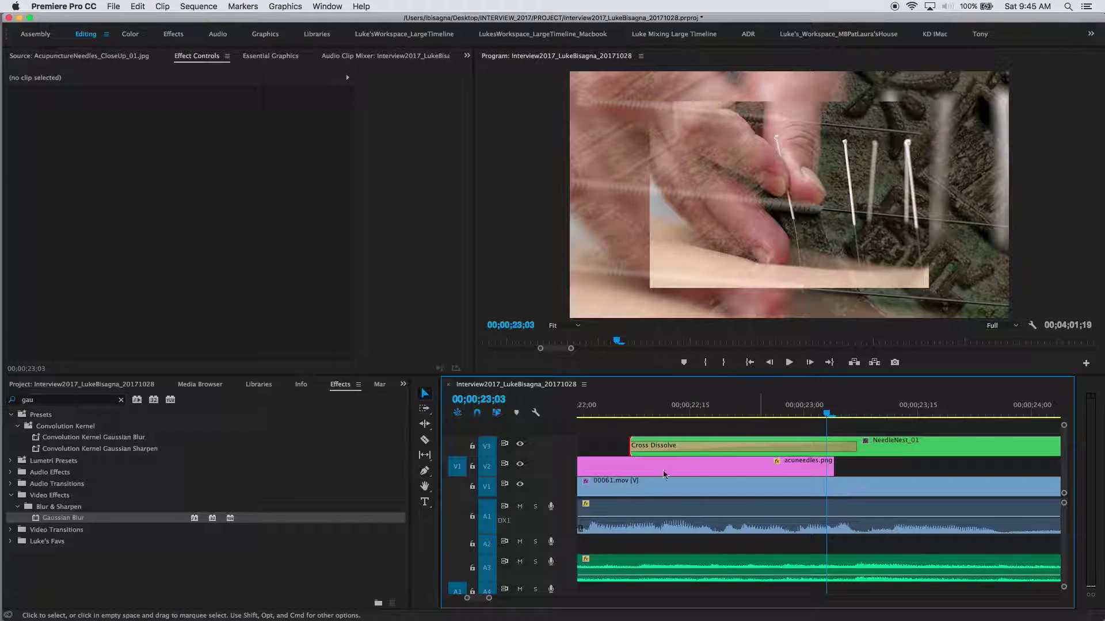
left_click_drag(633, 406, 836, 411)
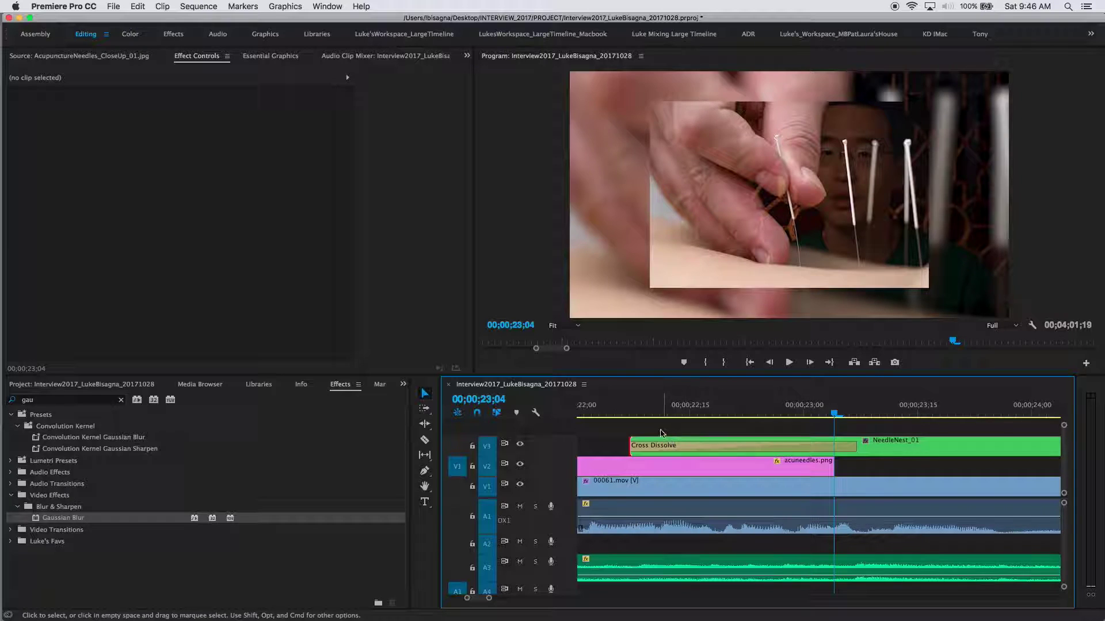
- Slide NeedleNest_01 earlier on V3 so its Cross Dissolve finishes where acuneedles.png ends, and play back the transition
left_click(653, 411)
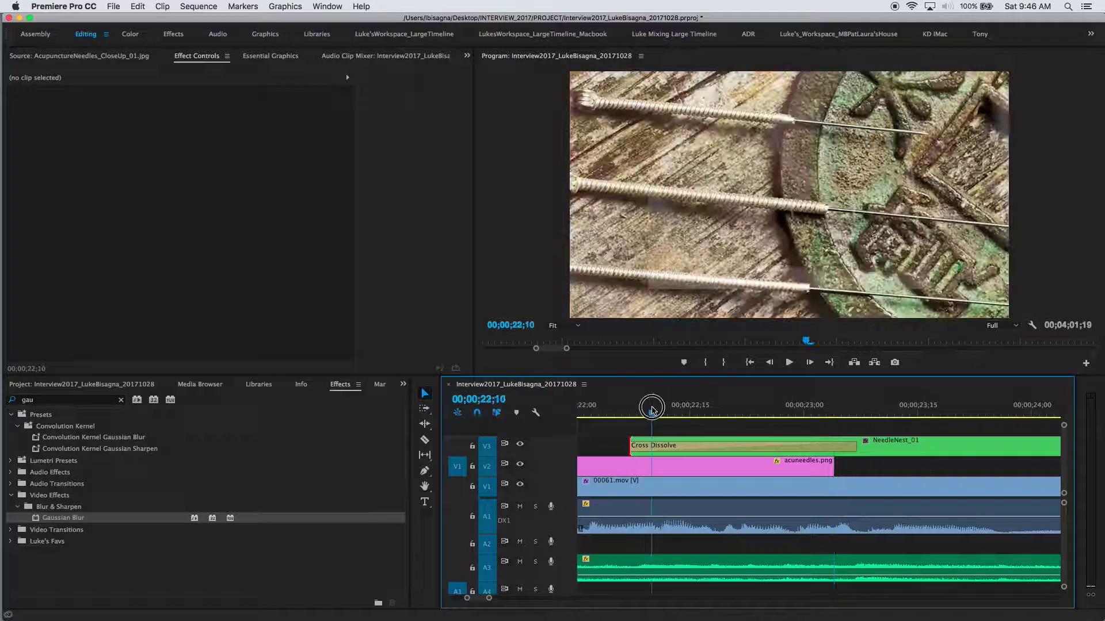
key("space")
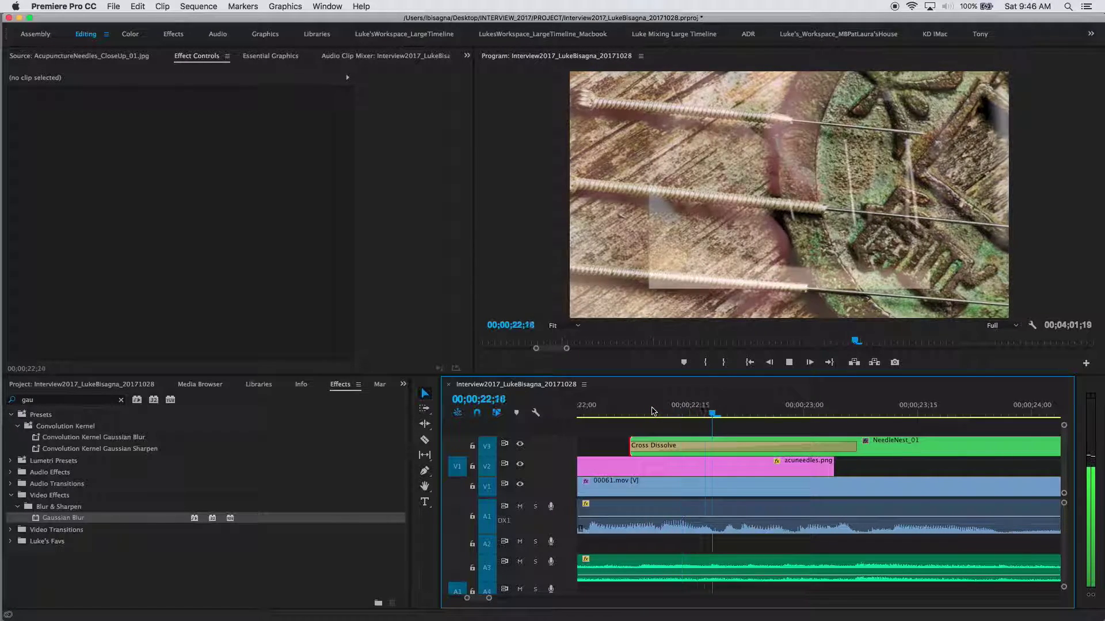
key("space")
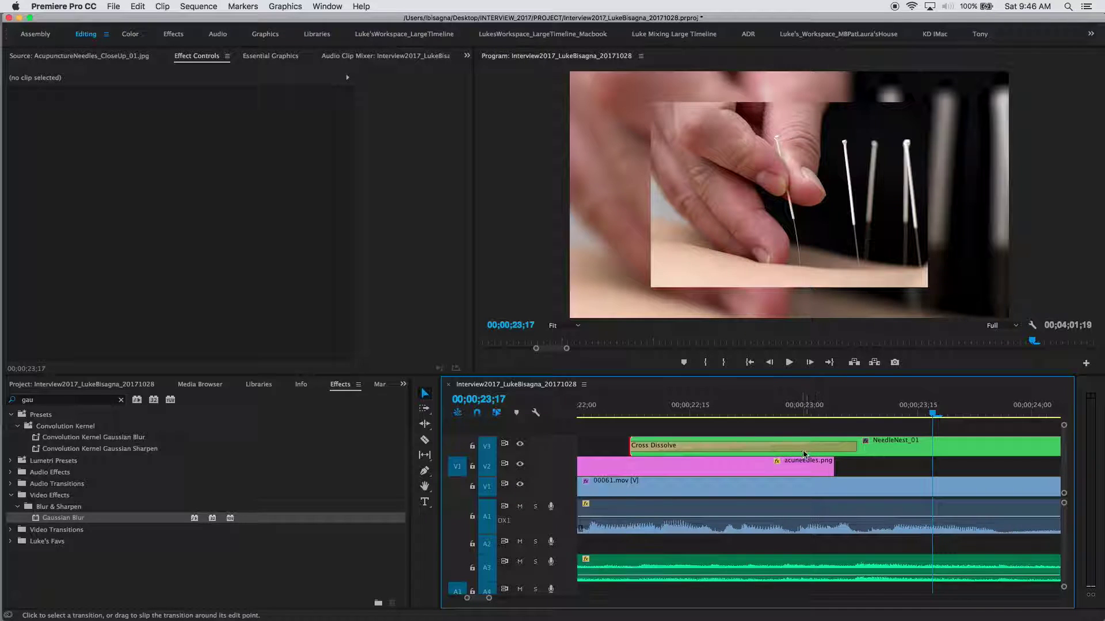
mouse_move(856, 449)
left_mouse_down()
mouse_move(830, 449)
mouse_move(870, 449)
mouse_move(859, 450)
left_mouse_up()
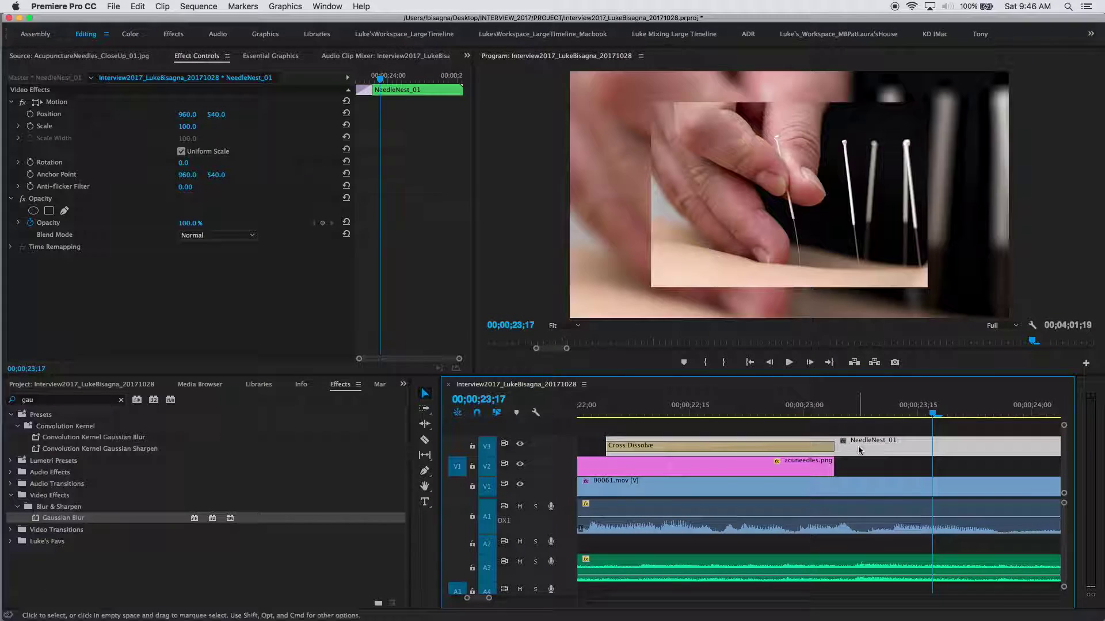
left_click(599, 412)
key("space")
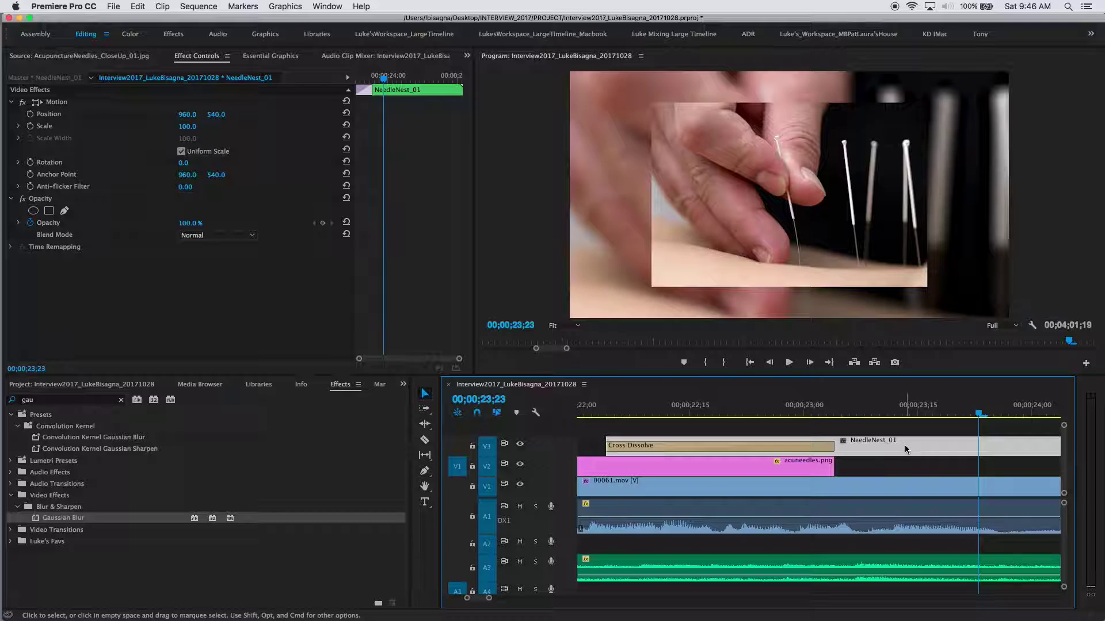
- Play past the end of NeedleNest_01, park the playhead at 00;00;29;07 and try to extend the clip's end to it
key("minus")
key("minus")
key("minus")
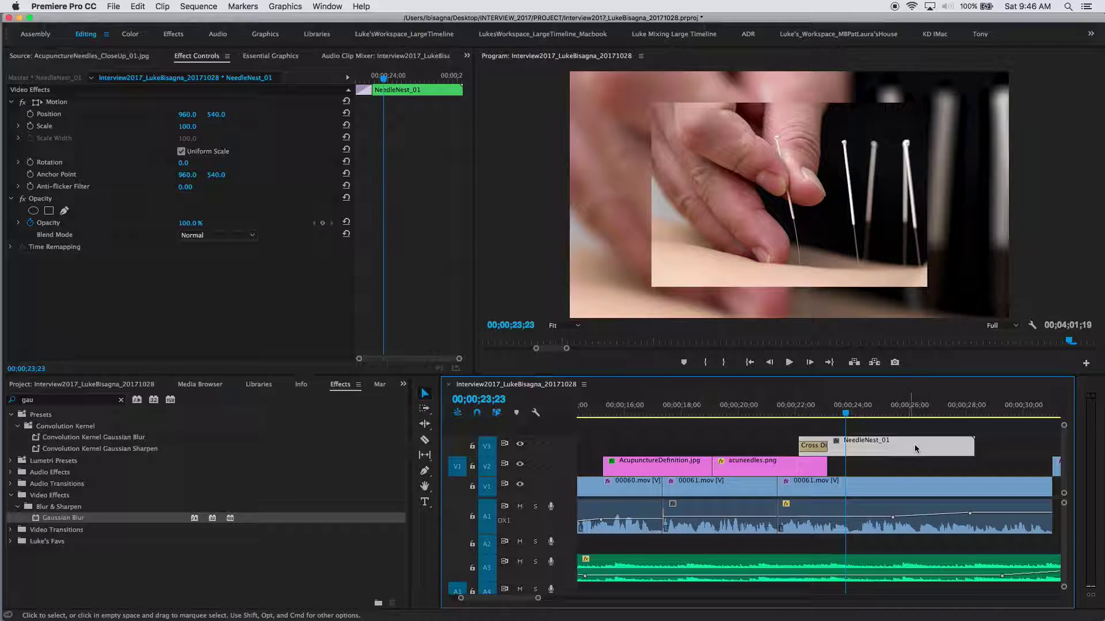
left_click(943, 413)
key("space")
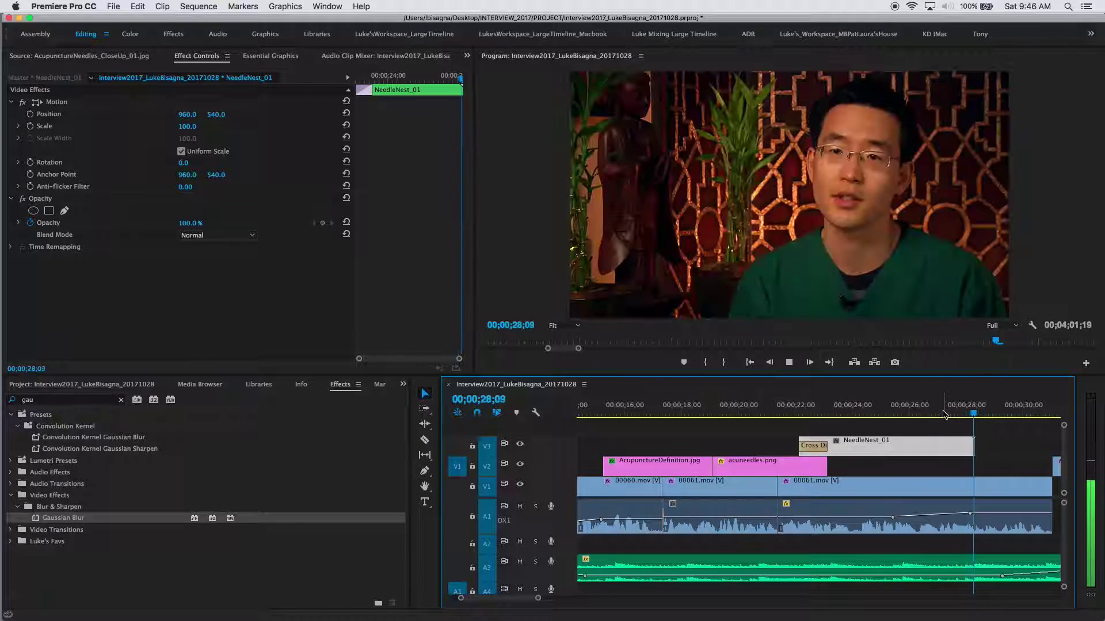
key("space")
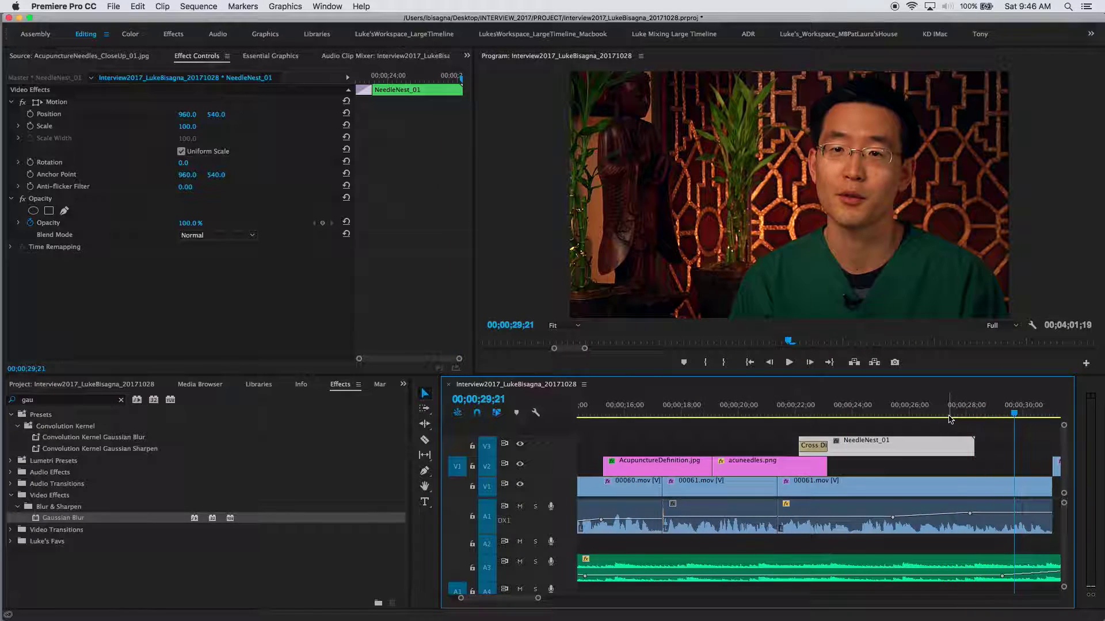
left_click(1001, 413)
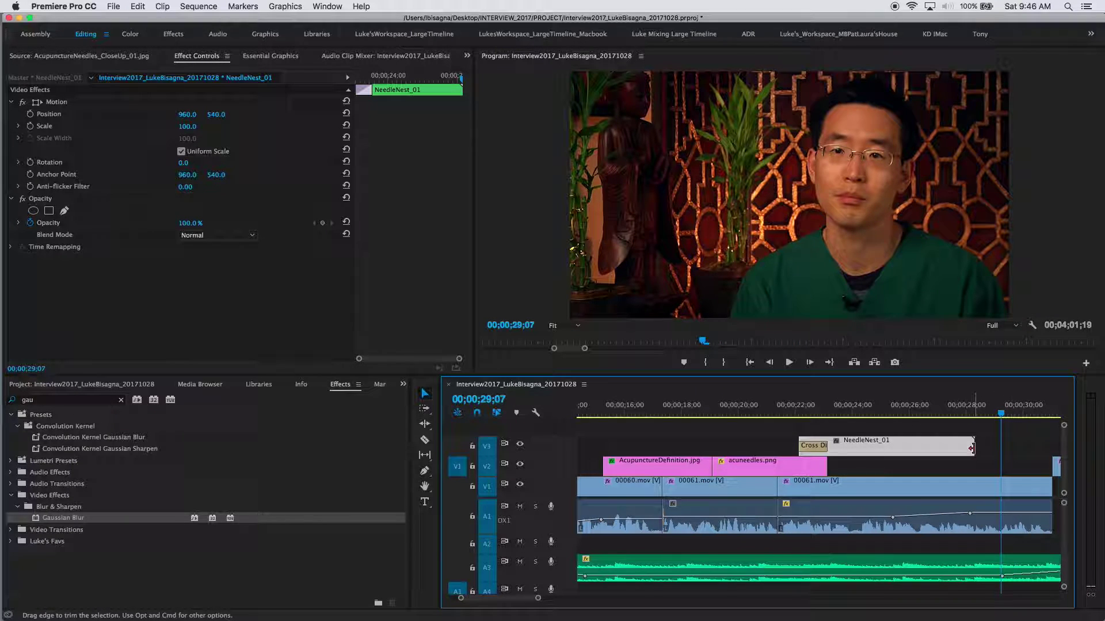
left_click_drag(972, 448, 971, 475)
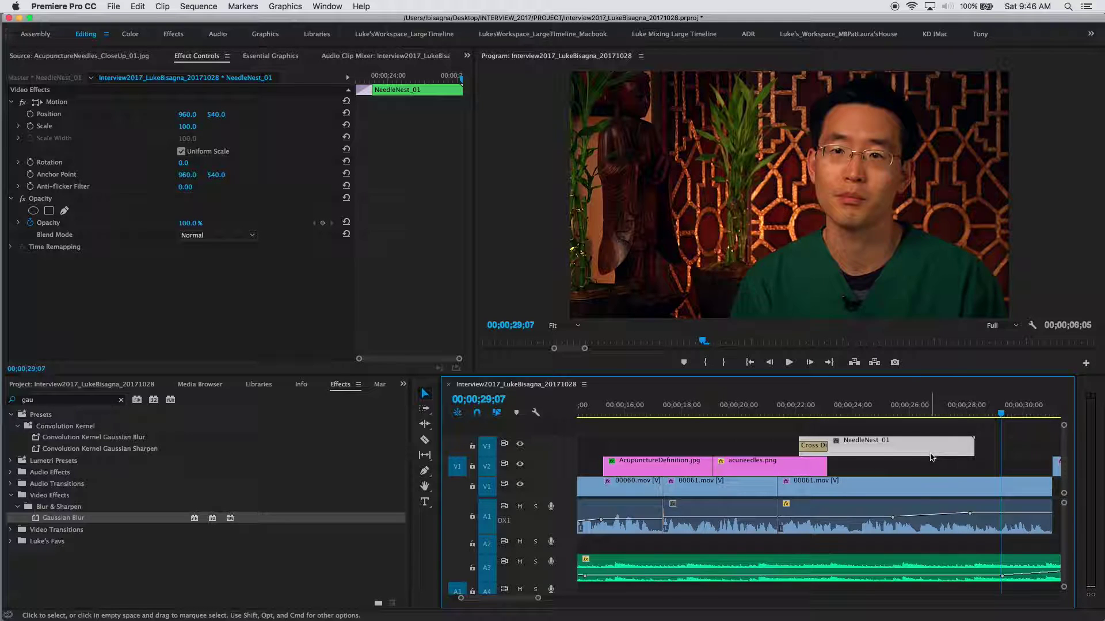
- Open the NeedleNest_01 sequence and extend both AcupunctureNeedles_CloseUp_01.jpg clips together to a duration of about 00;00;08;07
double_click(902, 448)
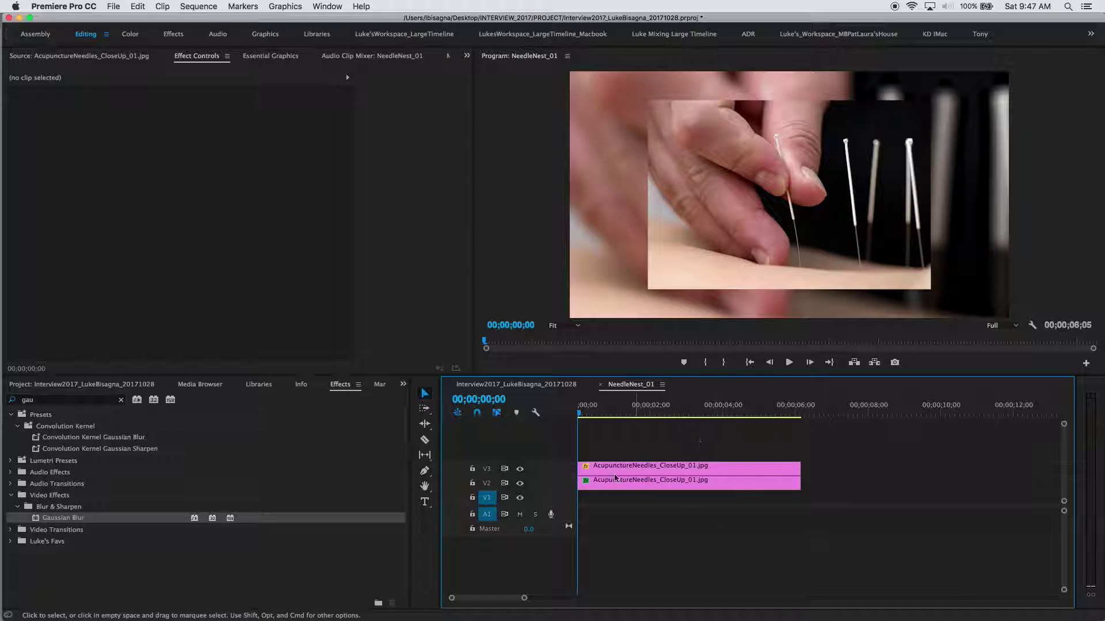
left_click(519, 468)
left_click(520, 469)
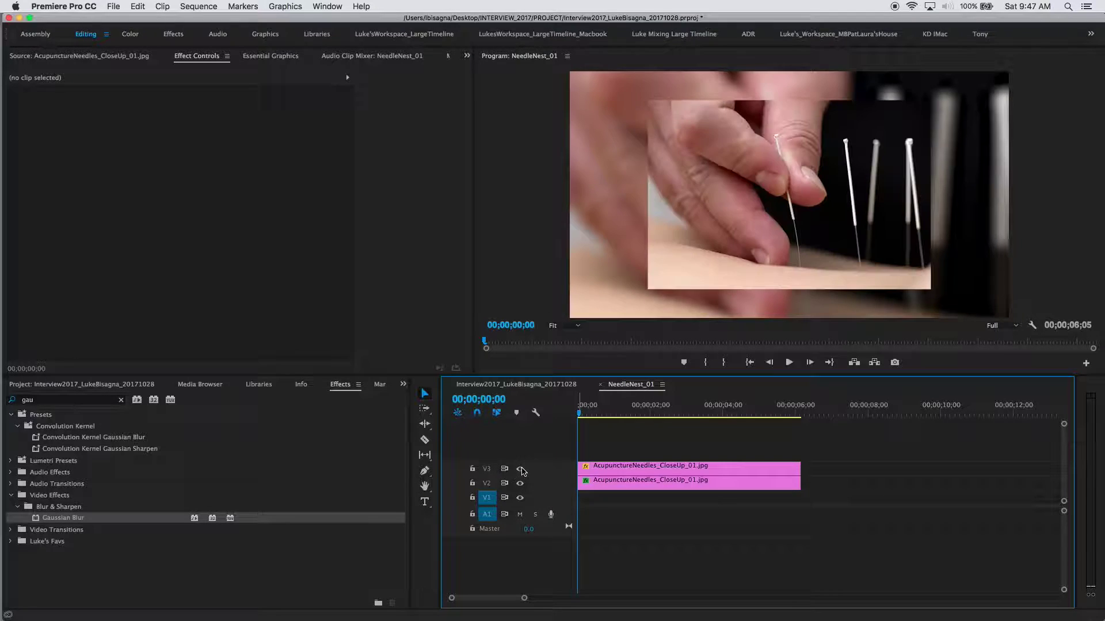
left_click(646, 471)
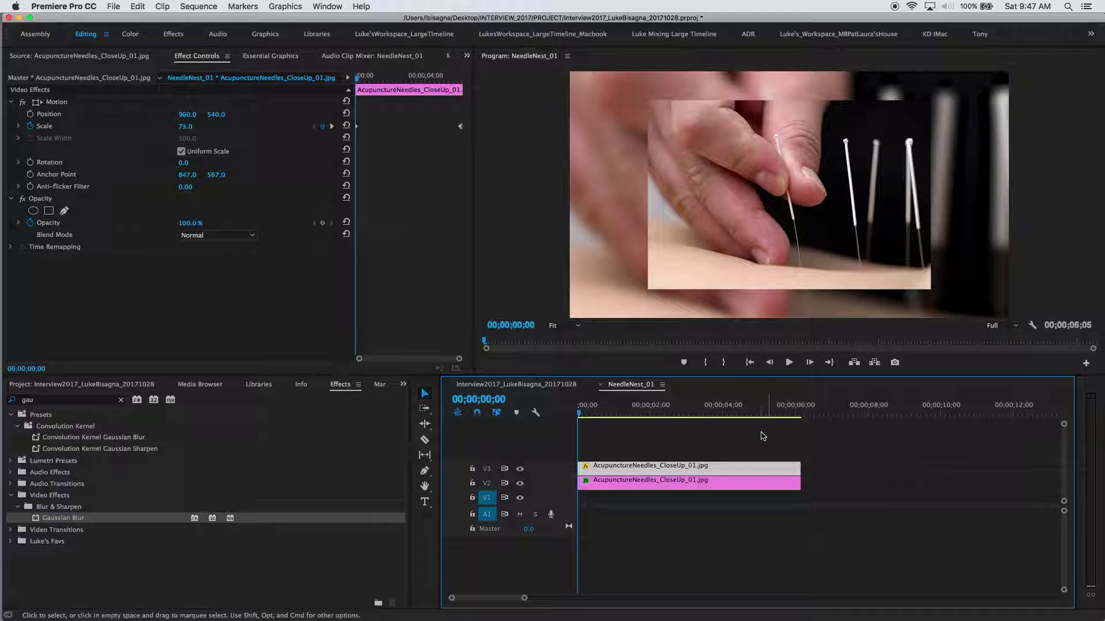
left_click_drag(849, 443, 788, 500)
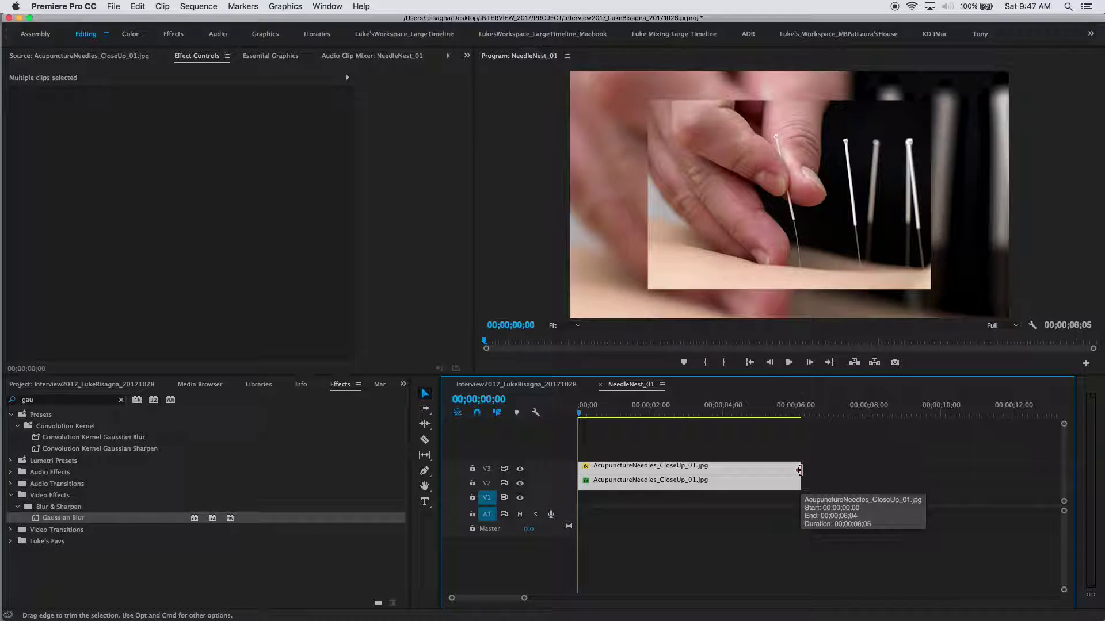
left_click(799, 470)
left_click_drag(799, 470, 874, 470)
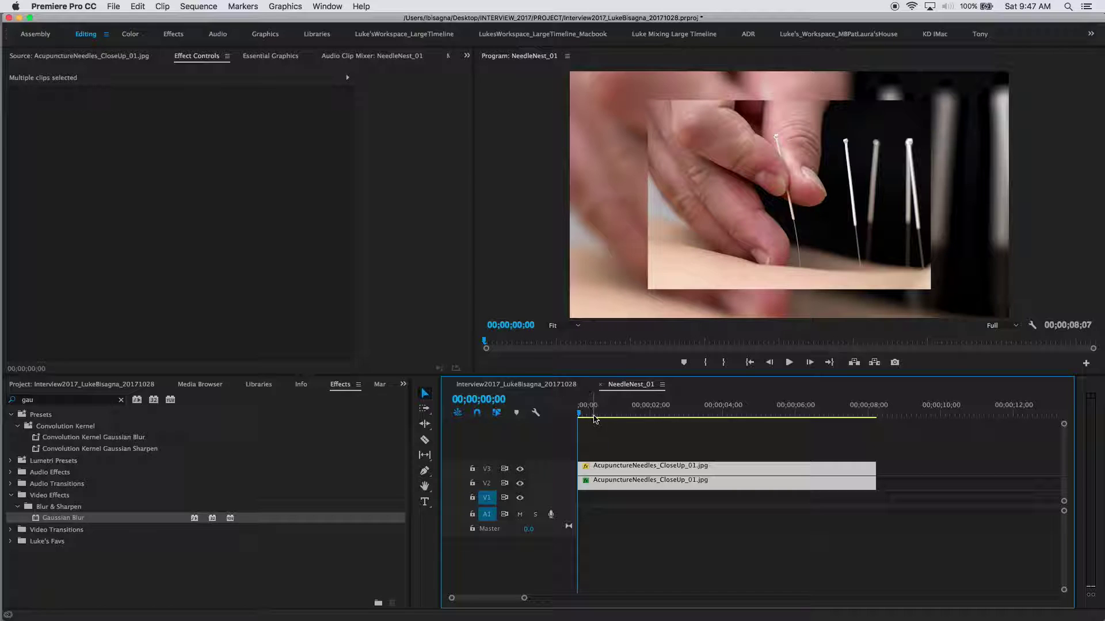
- Extend the end of NeedleNest_01 to 00;00;29;07 in the interview sequence and play back its scaling near the end
left_click(535, 387)
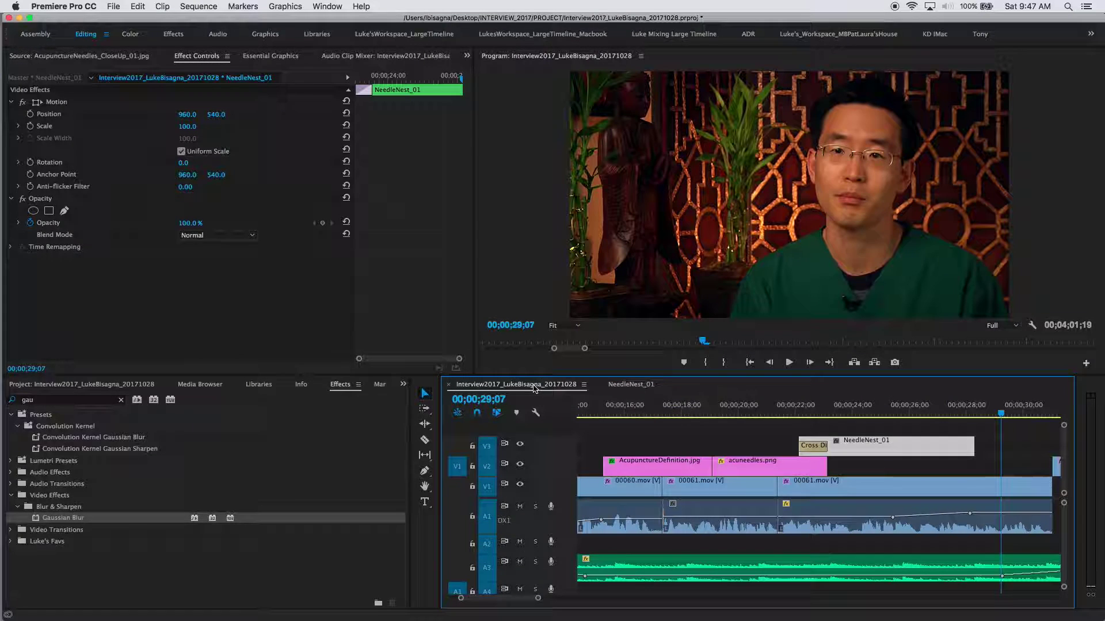
left_click_drag(978, 447, 1001, 444)
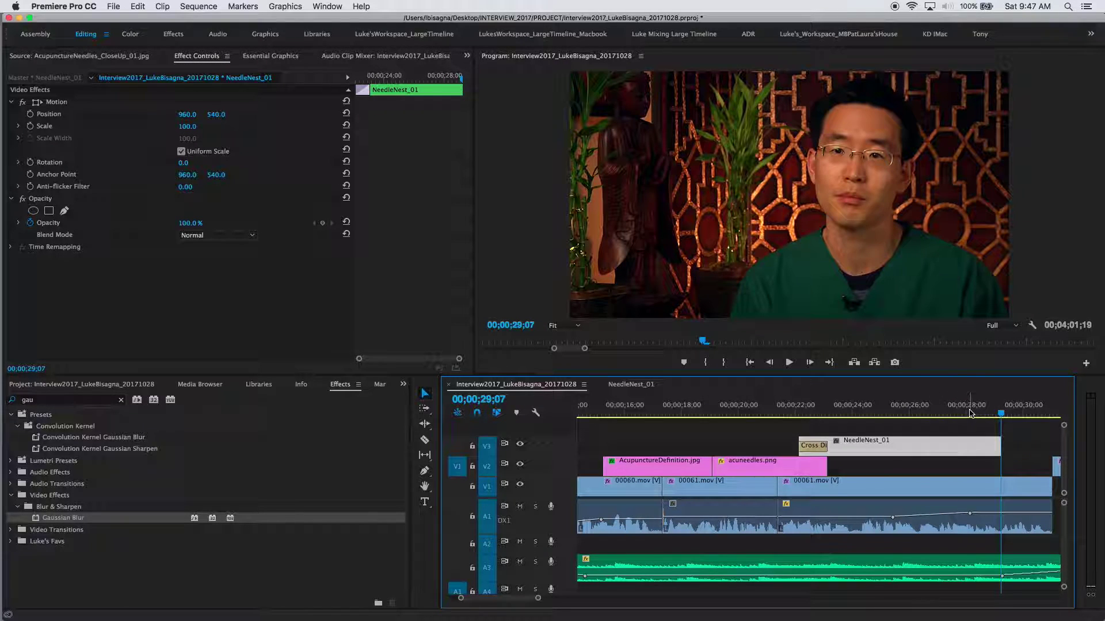
left_click(952, 408)
key("space")
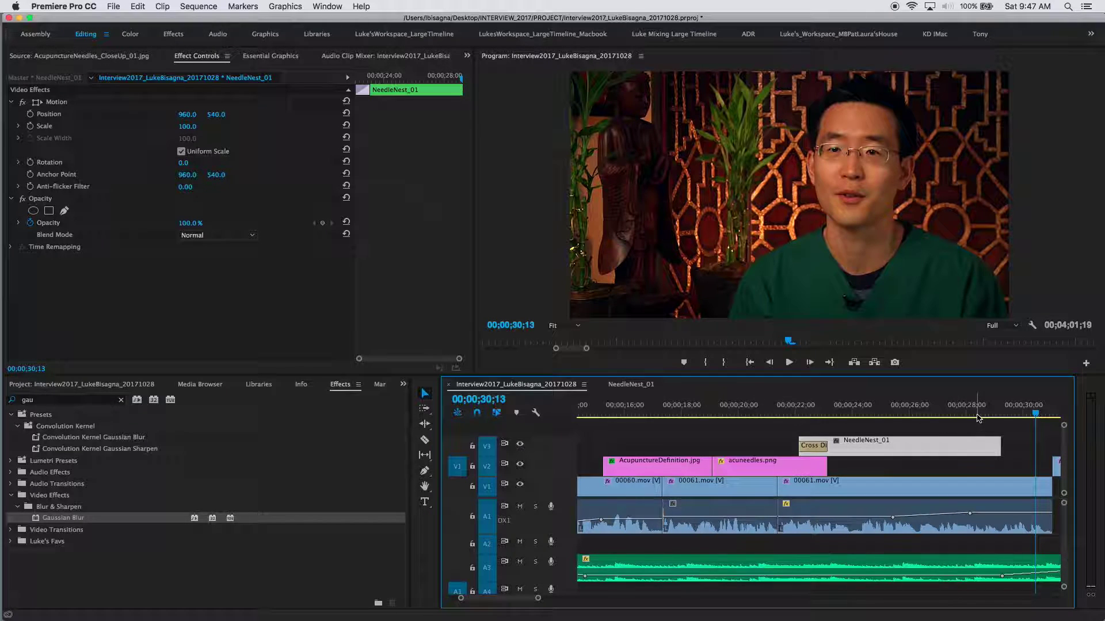
left_click(919, 415)
key("space")
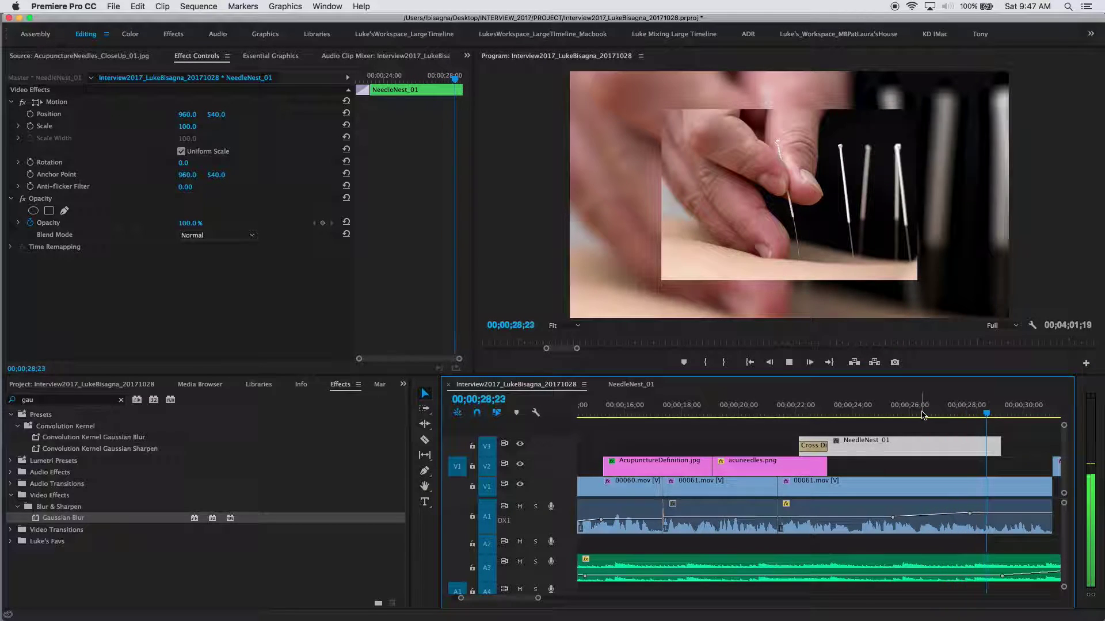
left_click(966, 413)
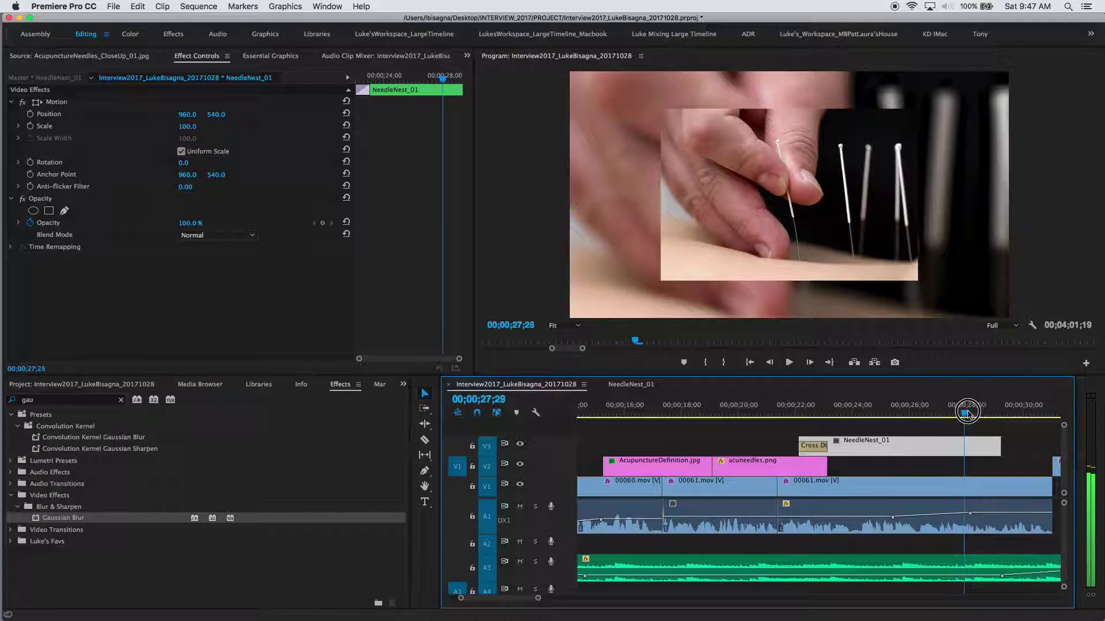
left_click_drag(967, 413, 989, 413)
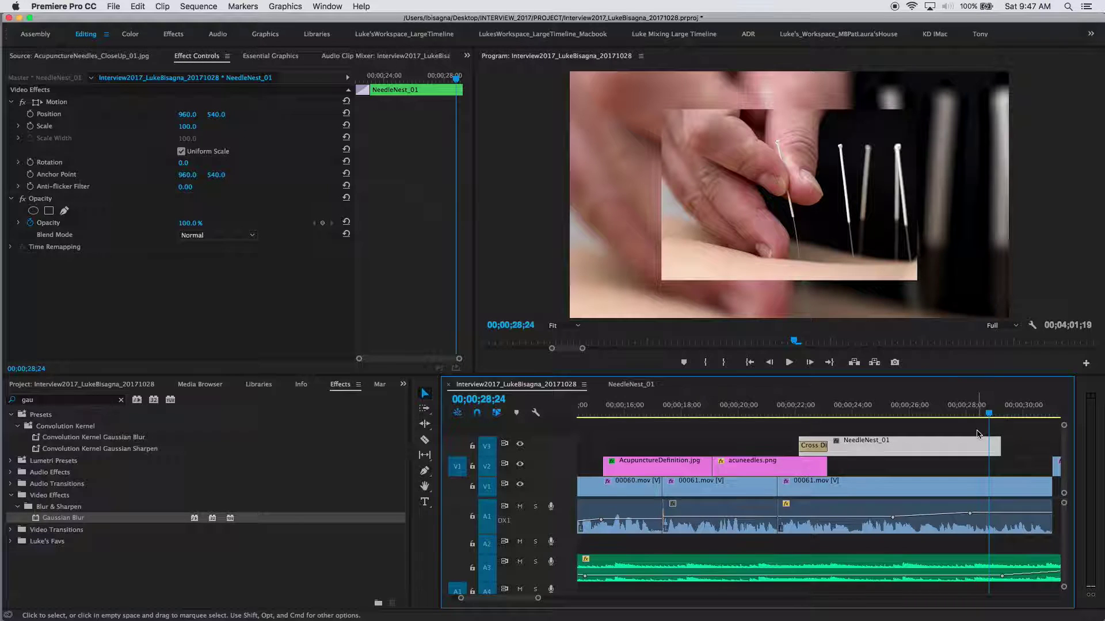
- Inside NeedleNest_01, move the last Scale keyframe of the V3 AcupunctureNeedles_CloseUp_01.jpg clip to the end of the clip
double_click(925, 450)
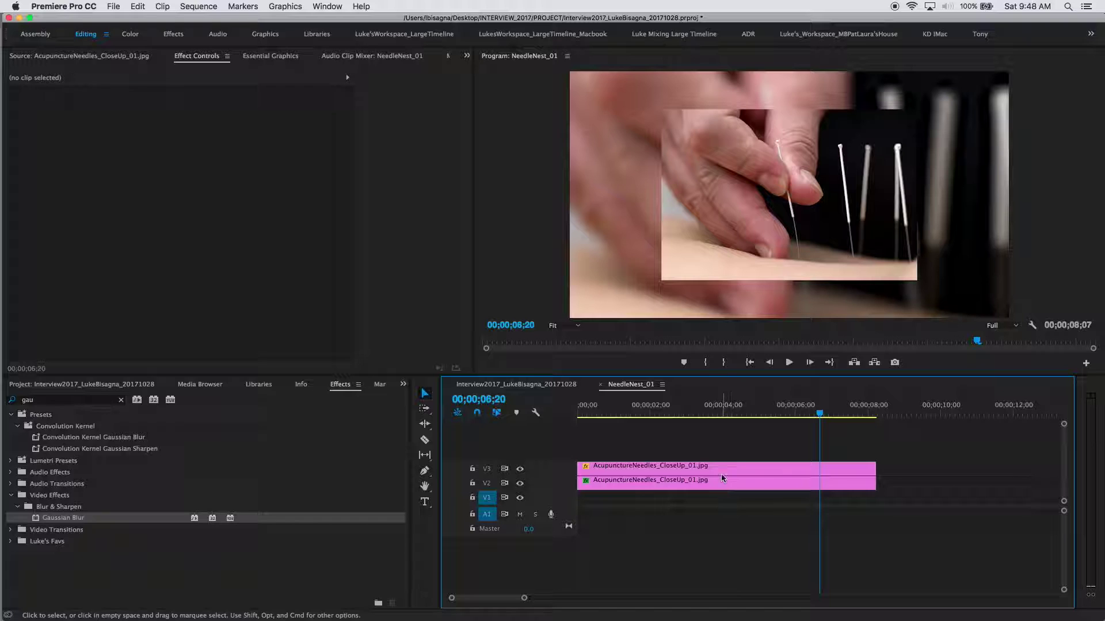
left_click(747, 465)
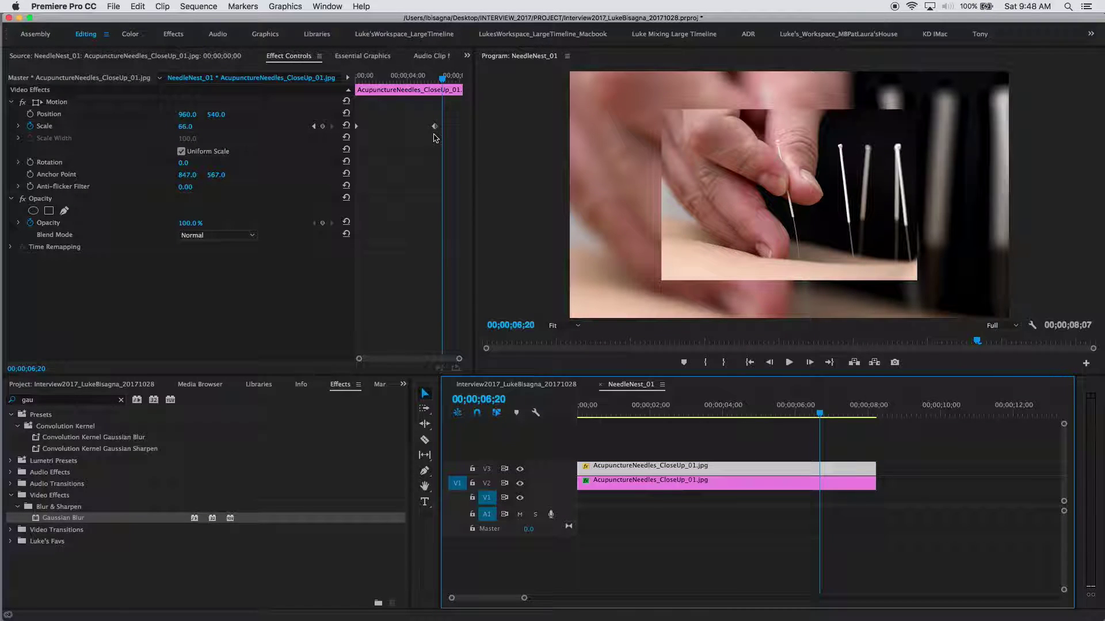
left_click_drag(435, 127, 462, 129)
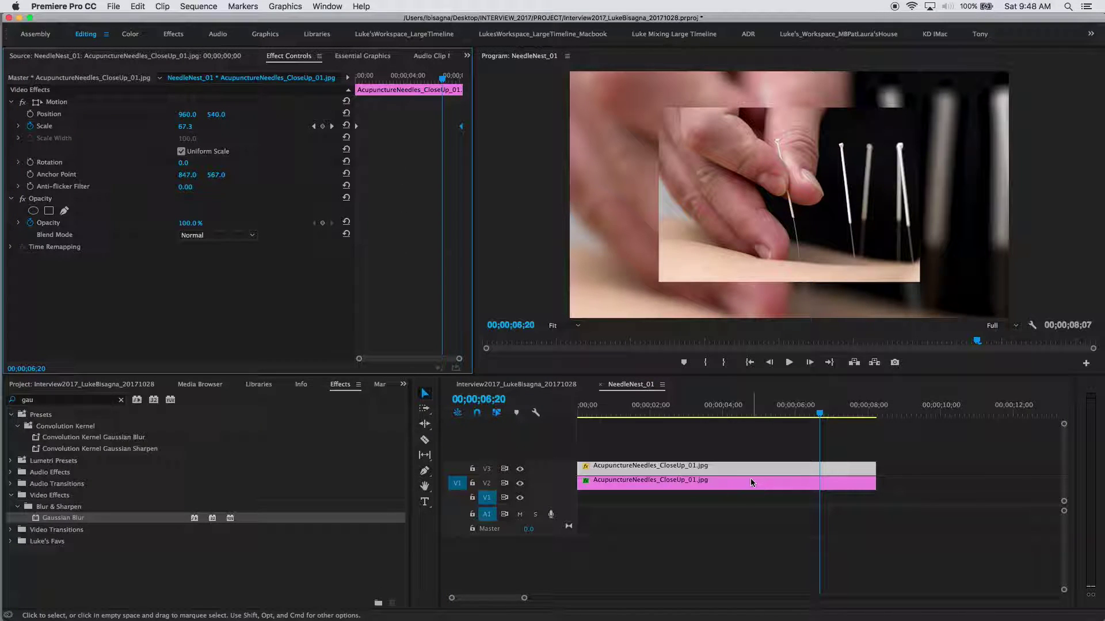
- Play the interview sequence from the start of NeedleNest_01 and review the cut back to the interview at its end
left_click(495, 385)
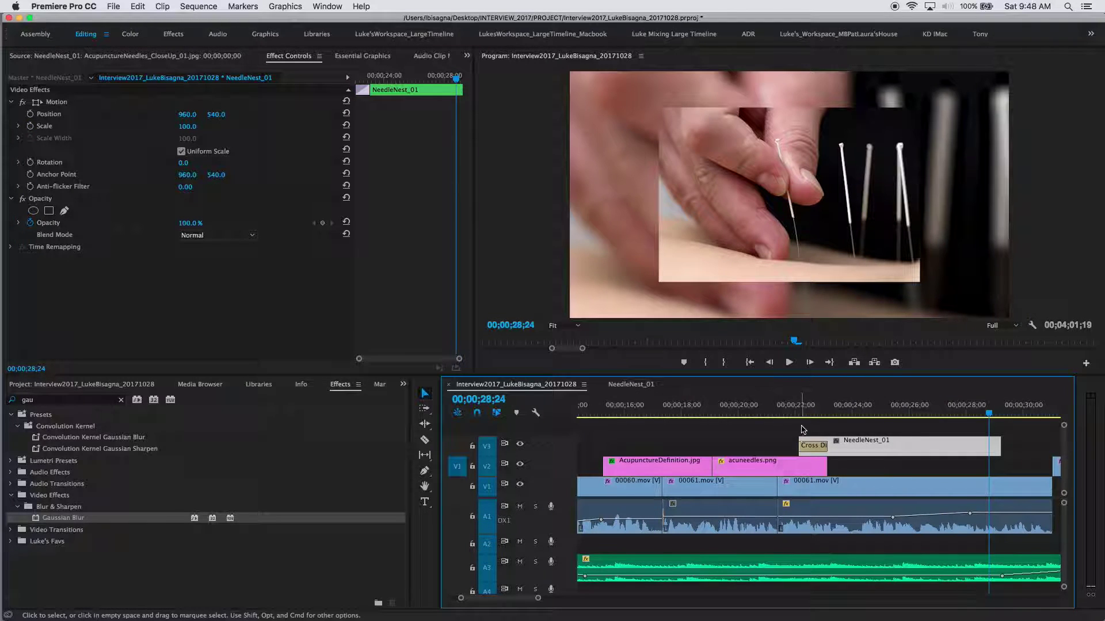
left_click(799, 413)
key("space")
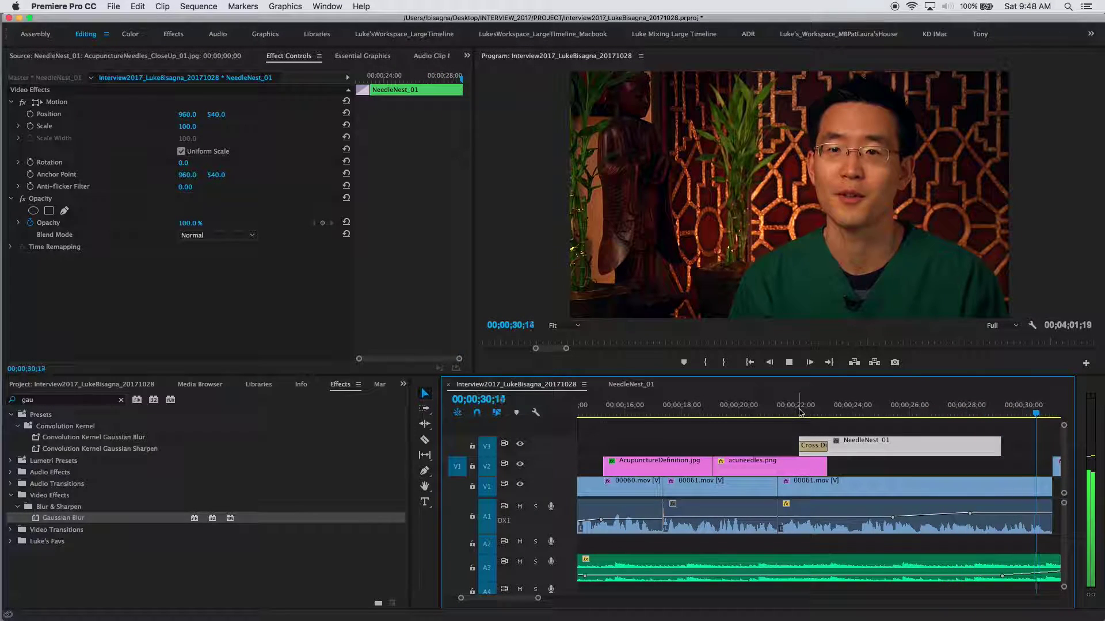
key("space")
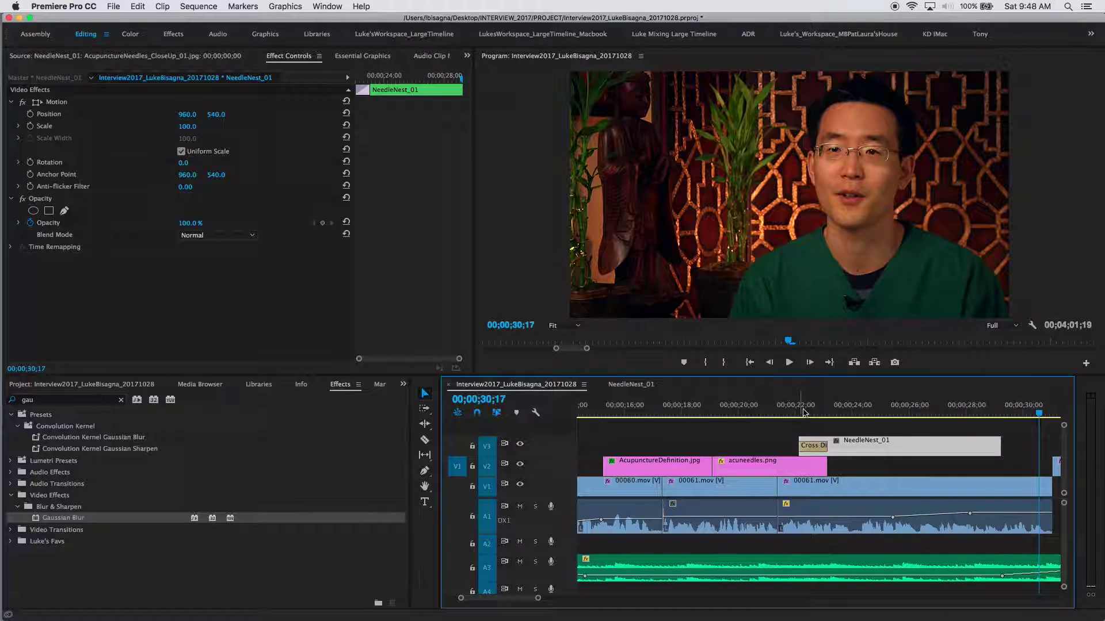
left_click(992, 413)
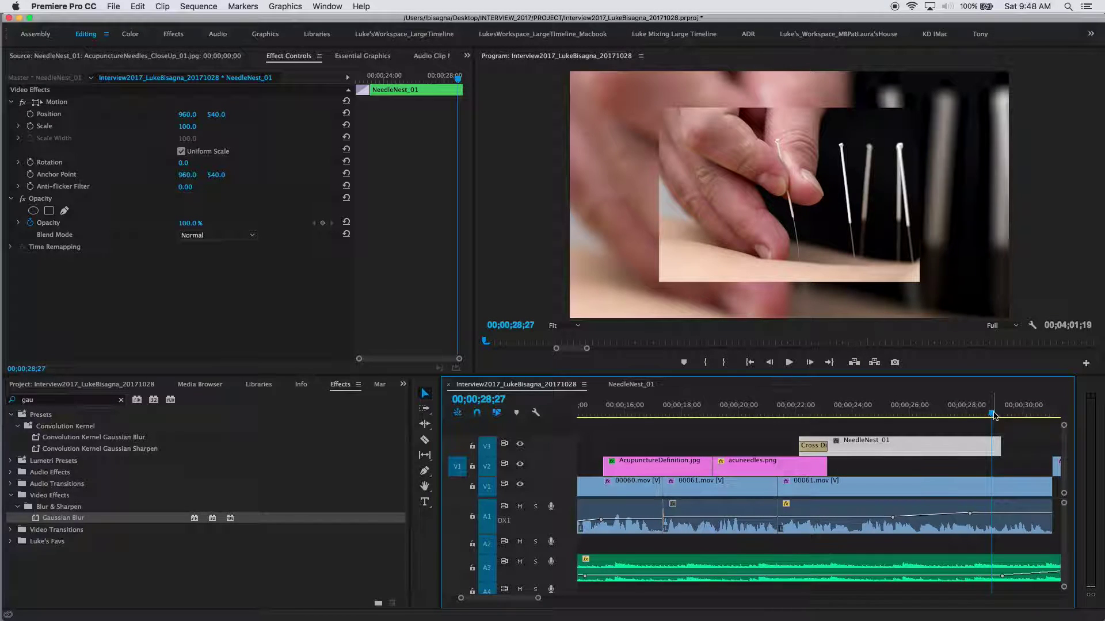
key("space")
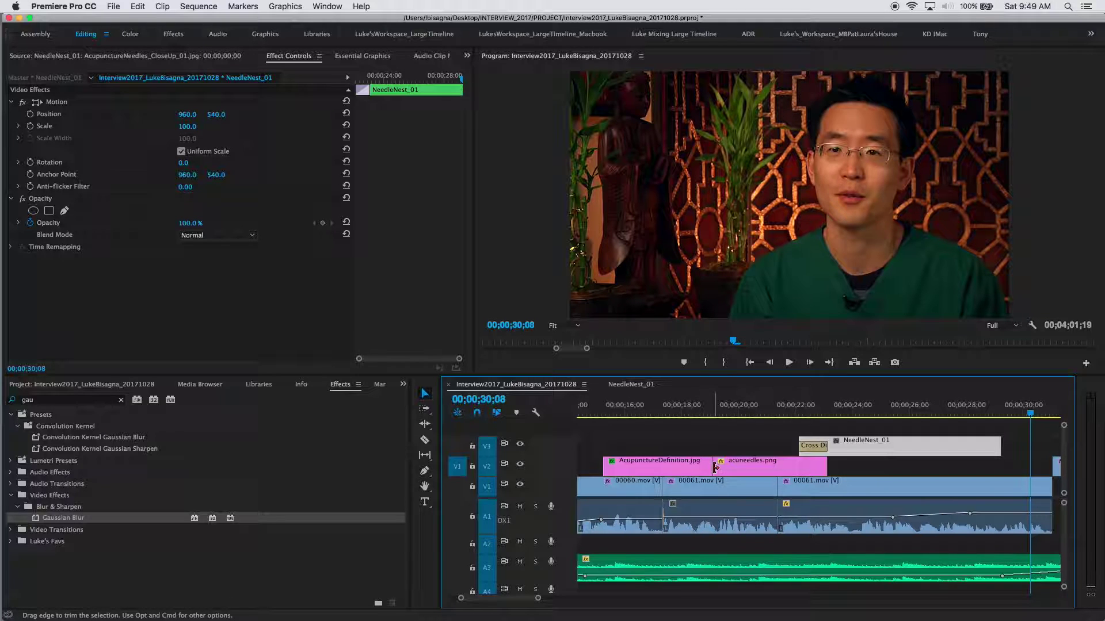
- Apply the default Cross Dissolve at the cut between AcupunctureDefinition.jpg and acuneedles.png on V2, and play it back
left_click(679, 408)
left_click(746, 409)
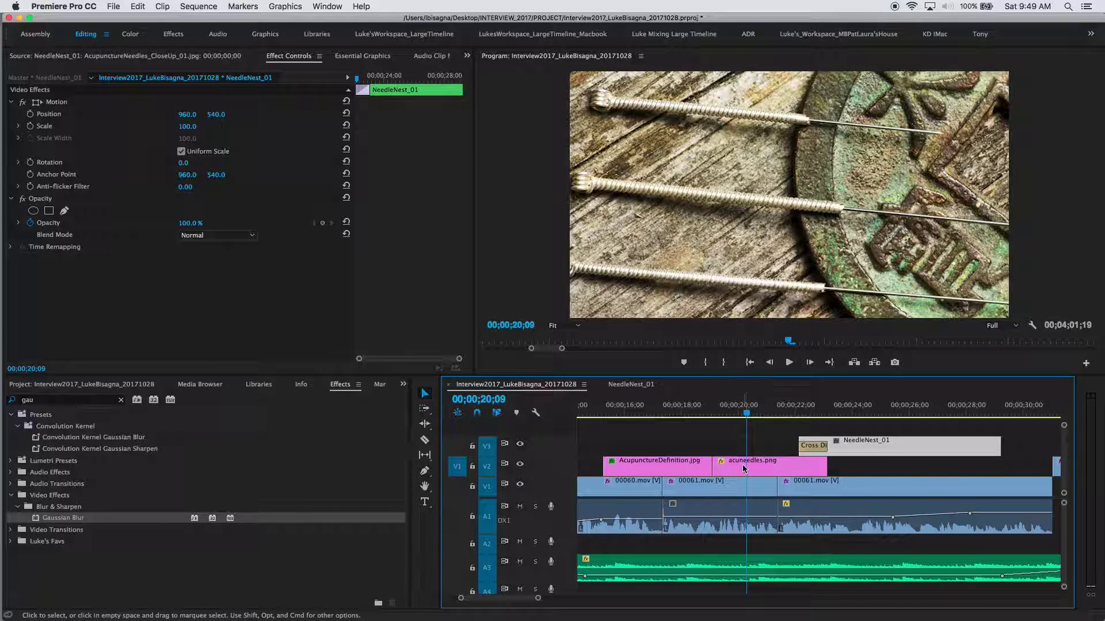
left_click(707, 473)
left_click(712, 472)
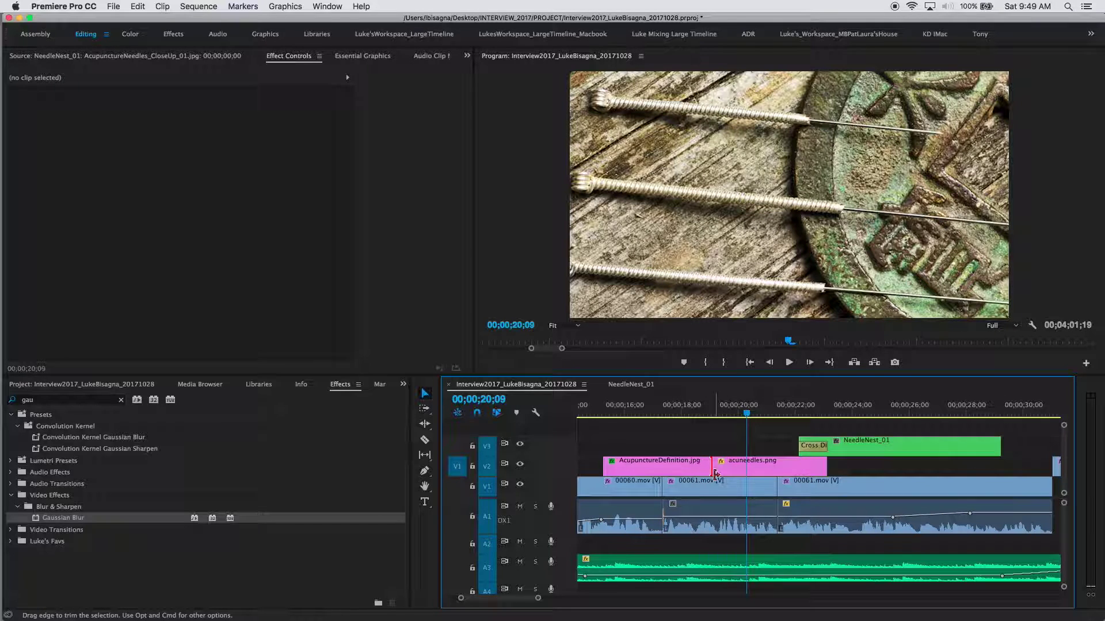
key("shift+d")
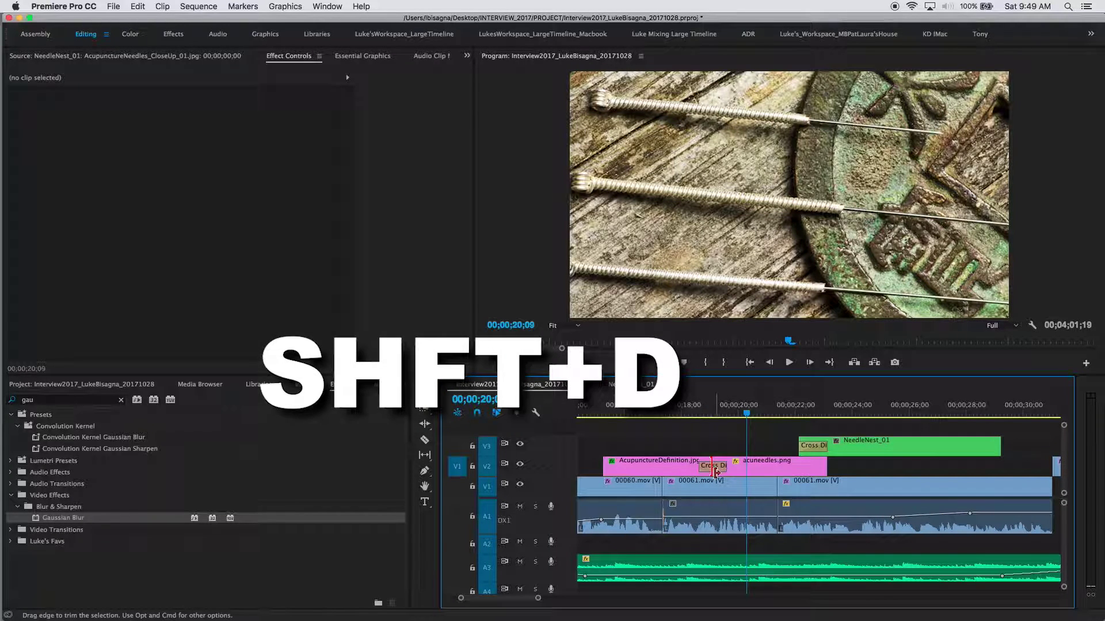
left_click(685, 413)
key("space")
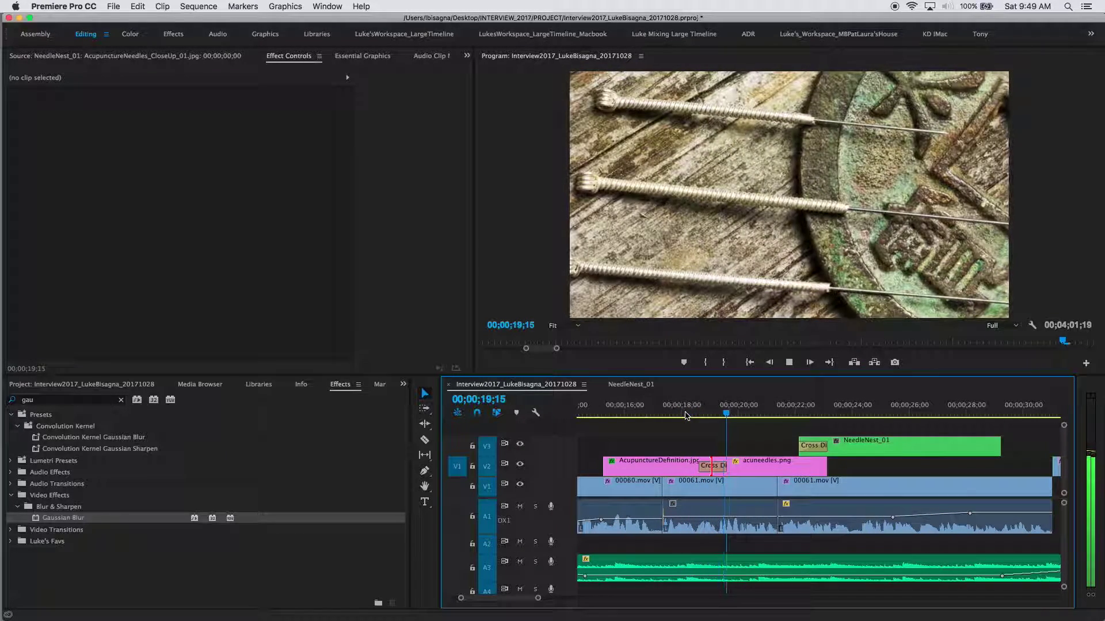
key("space")
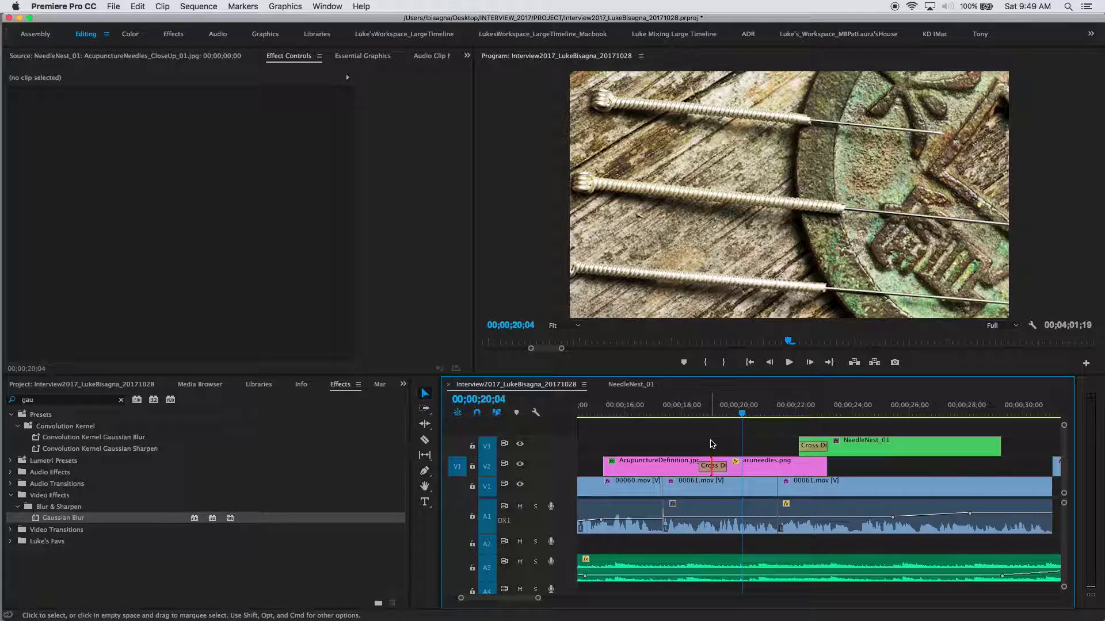
left_click(678, 411)
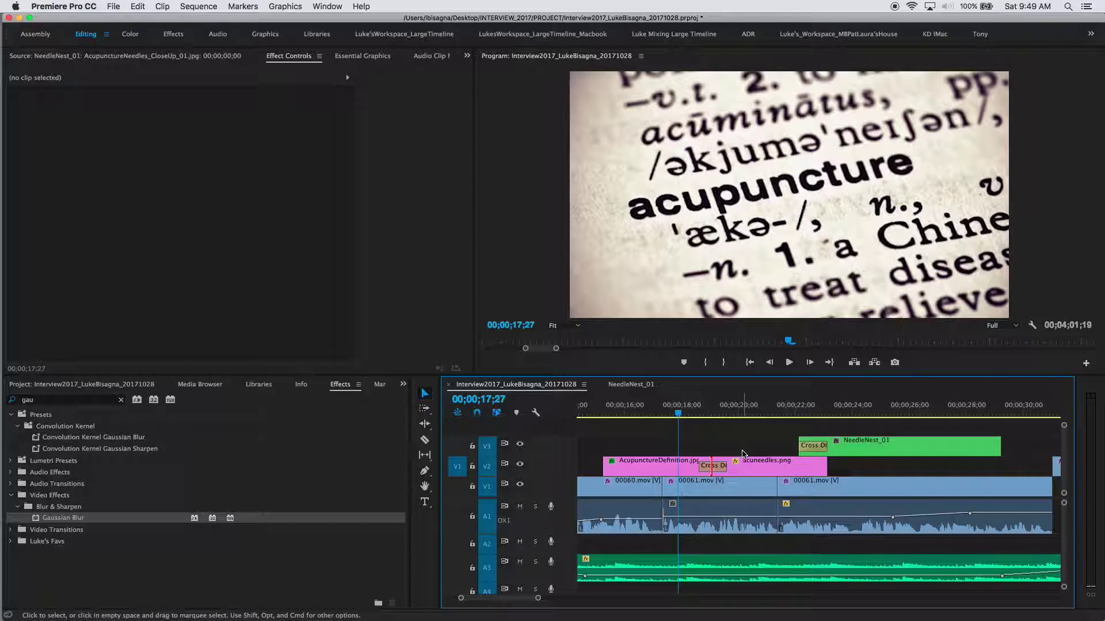
- Play back the new dissolve and move the last Position and Scale keyframes of AcupunctureDefinition.jpg to the end of the clip
key("space")
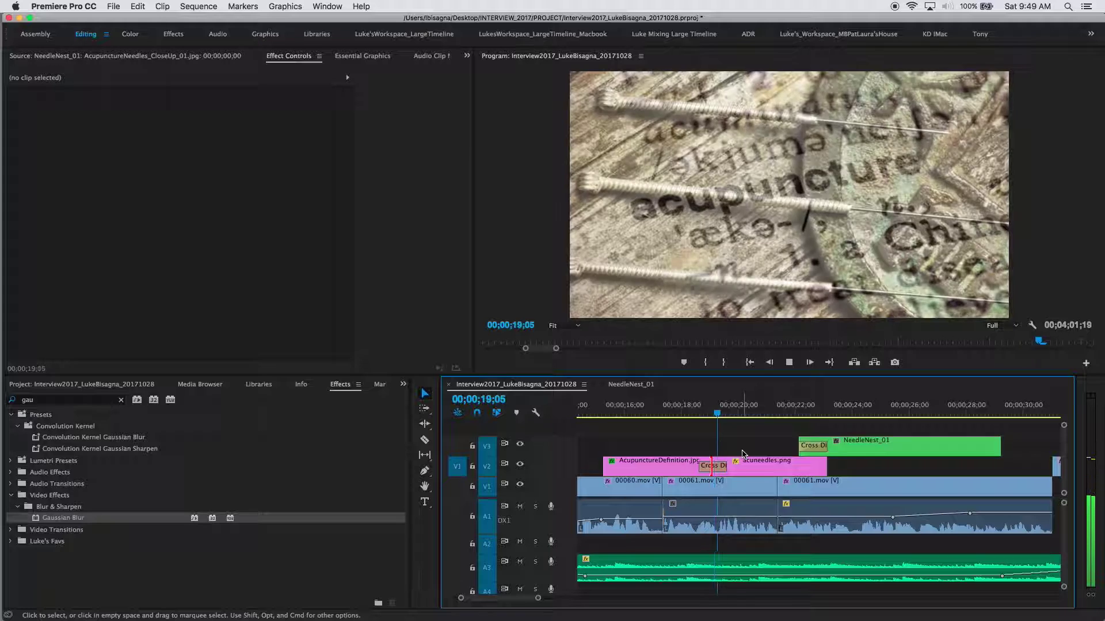
key("space")
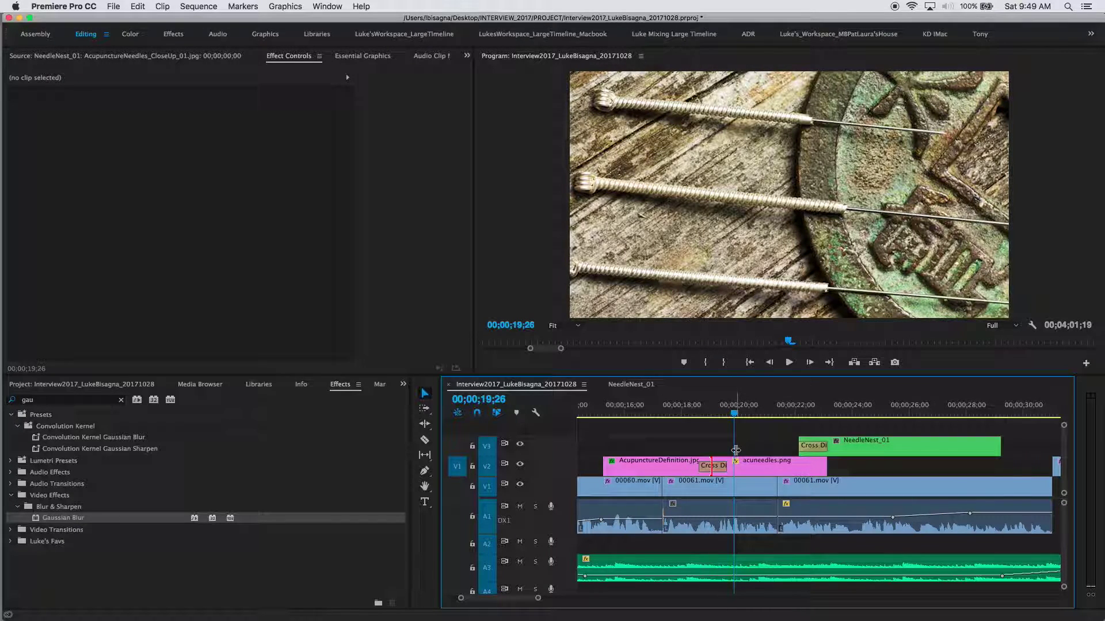
left_click(670, 471)
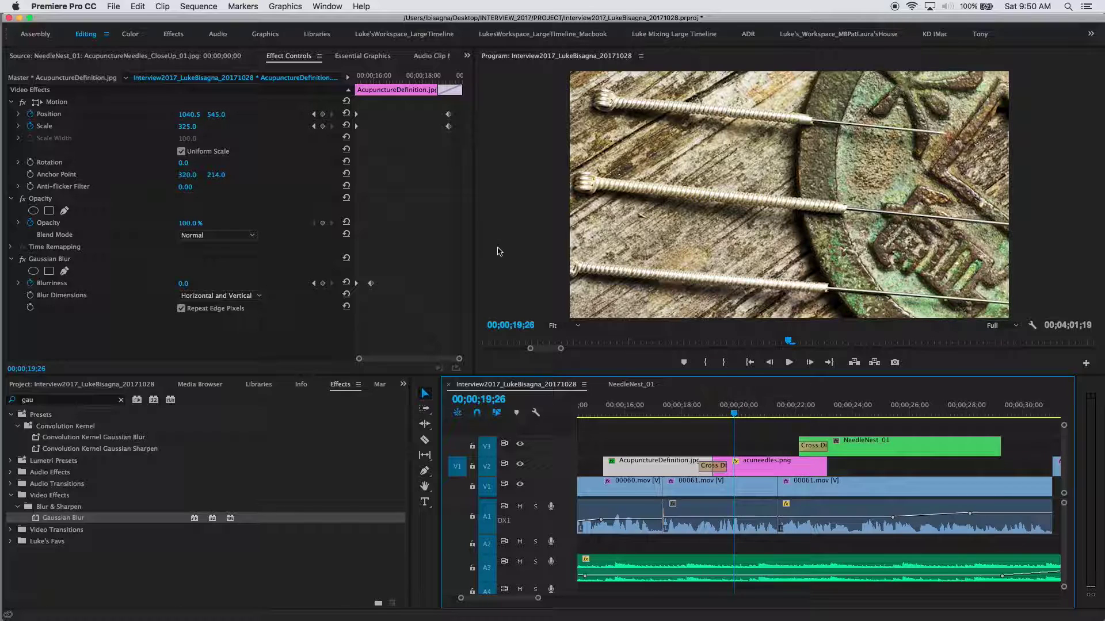
left_click_drag(439, 111, 461, 117)
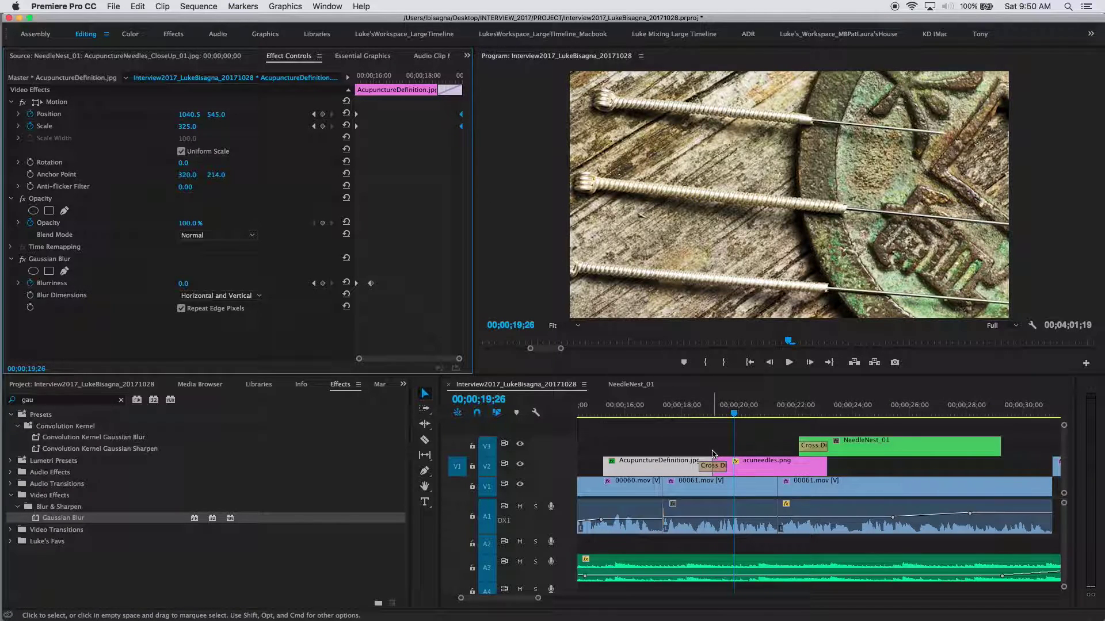
- Move the first Position keyframe of acuneedles.png to the start of the clip and play back the dissolve into it
left_click(758, 468)
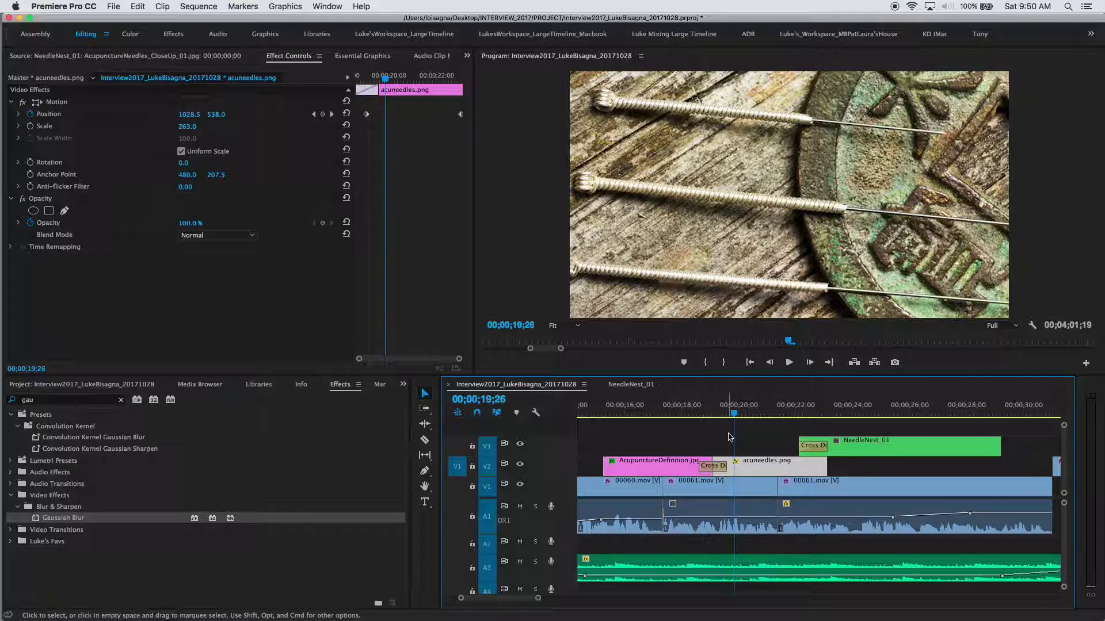
left_click(367, 115)
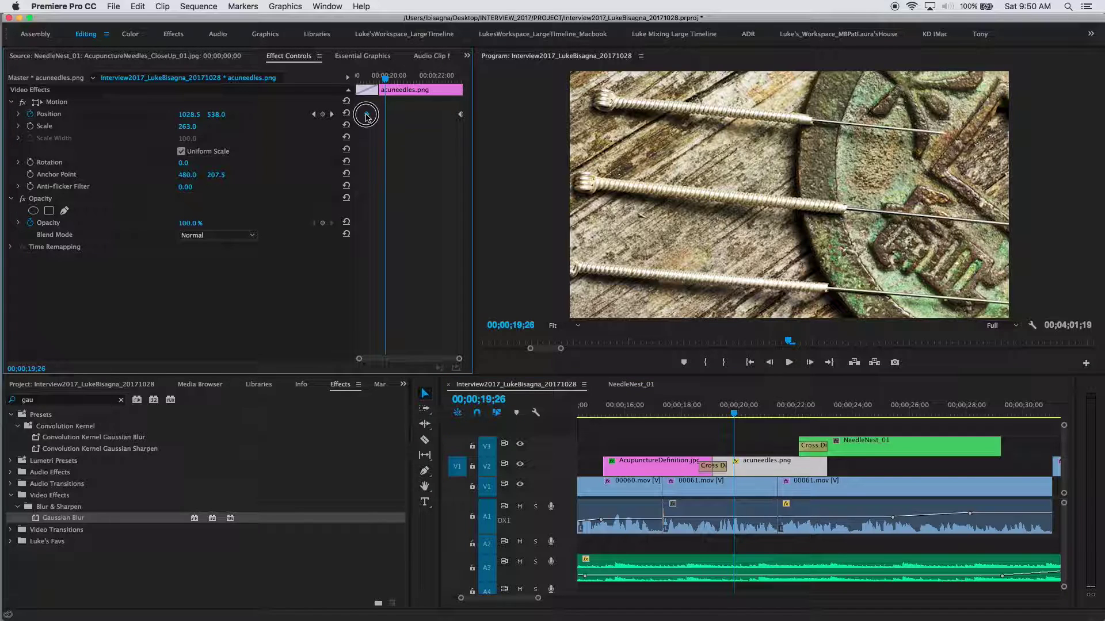
left_click_drag(367, 116, 345, 117)
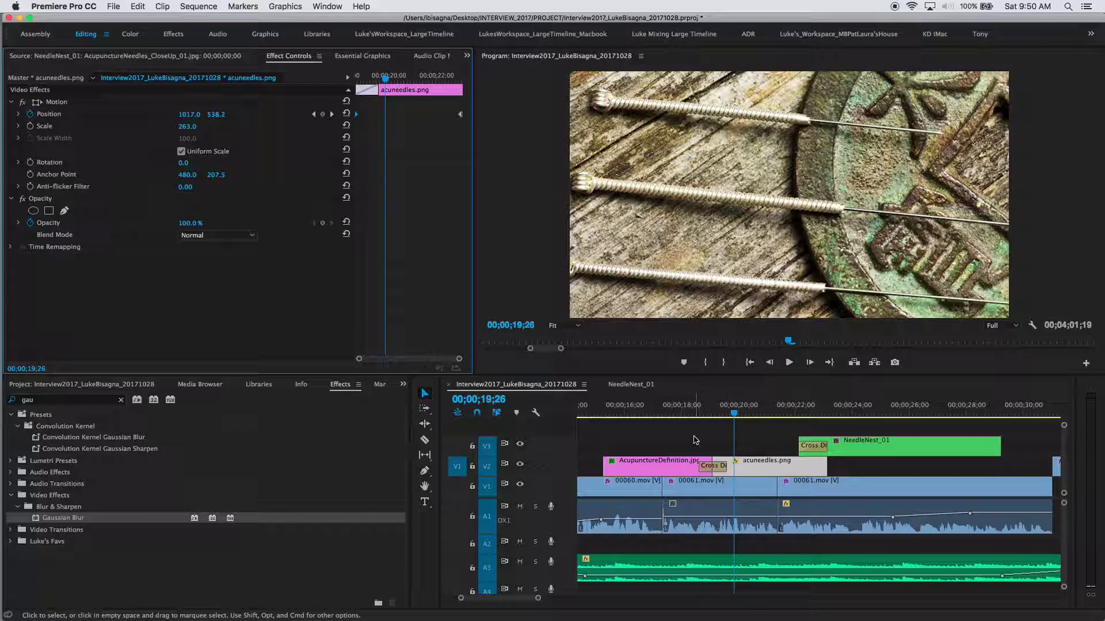
left_click(673, 411)
key("space")
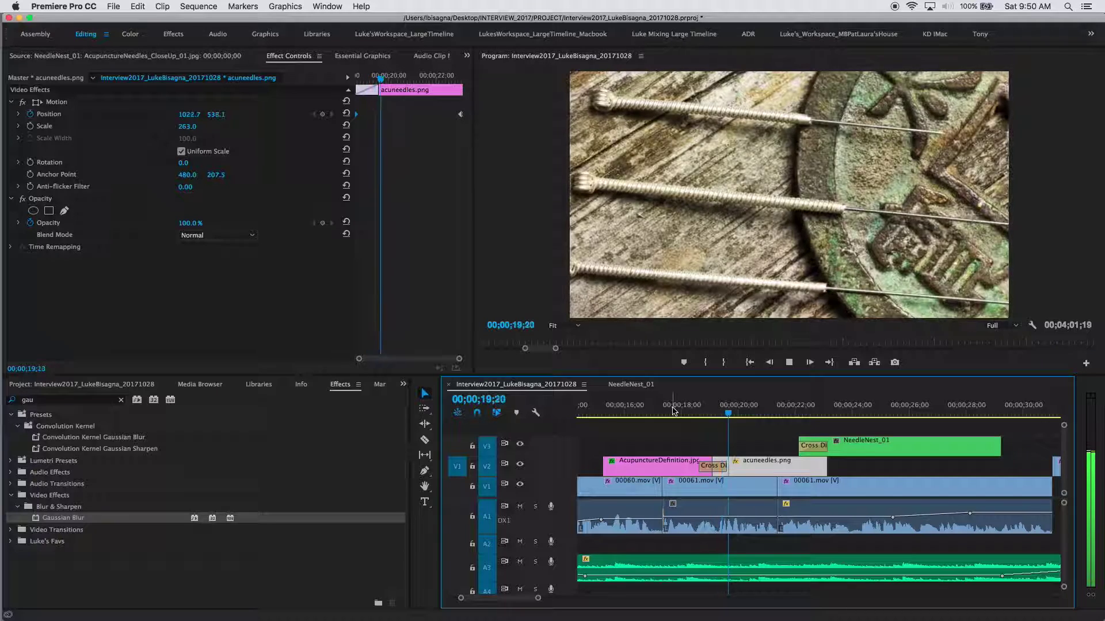
key("space")
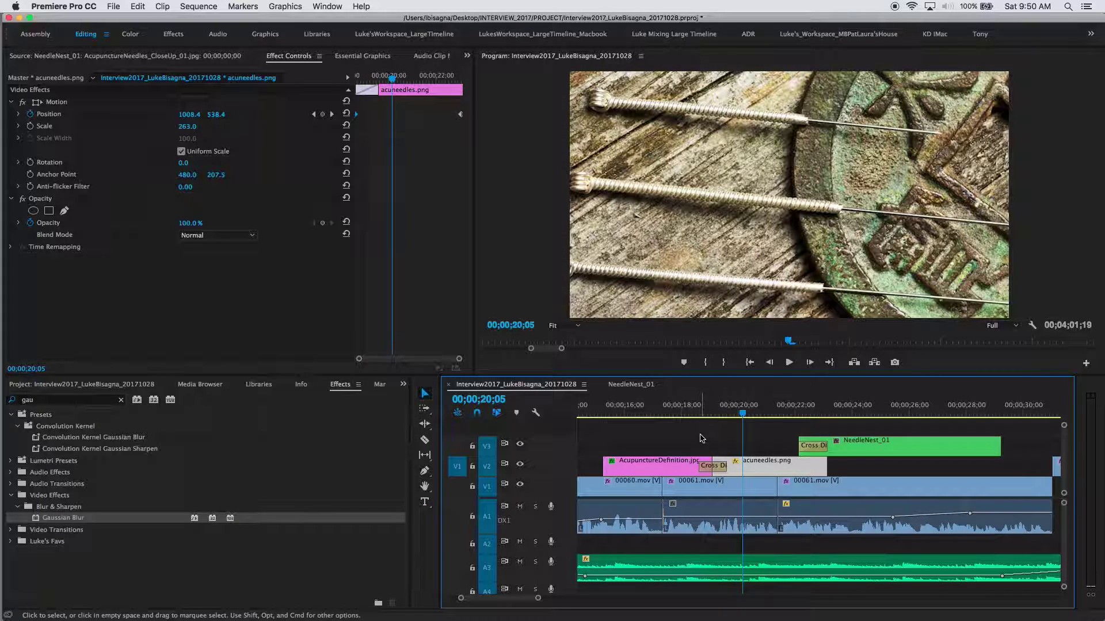
- Play the interview sequence from about 00;00;11;26 through the stills to just past the end of NeedleNest_01
key("minus")
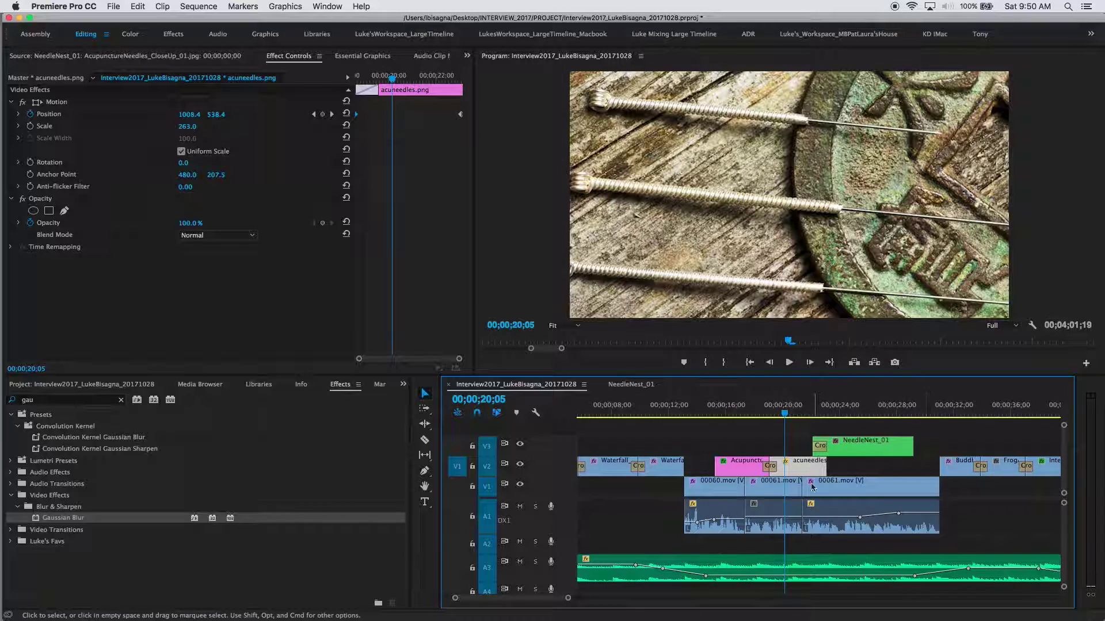
left_click(667, 409)
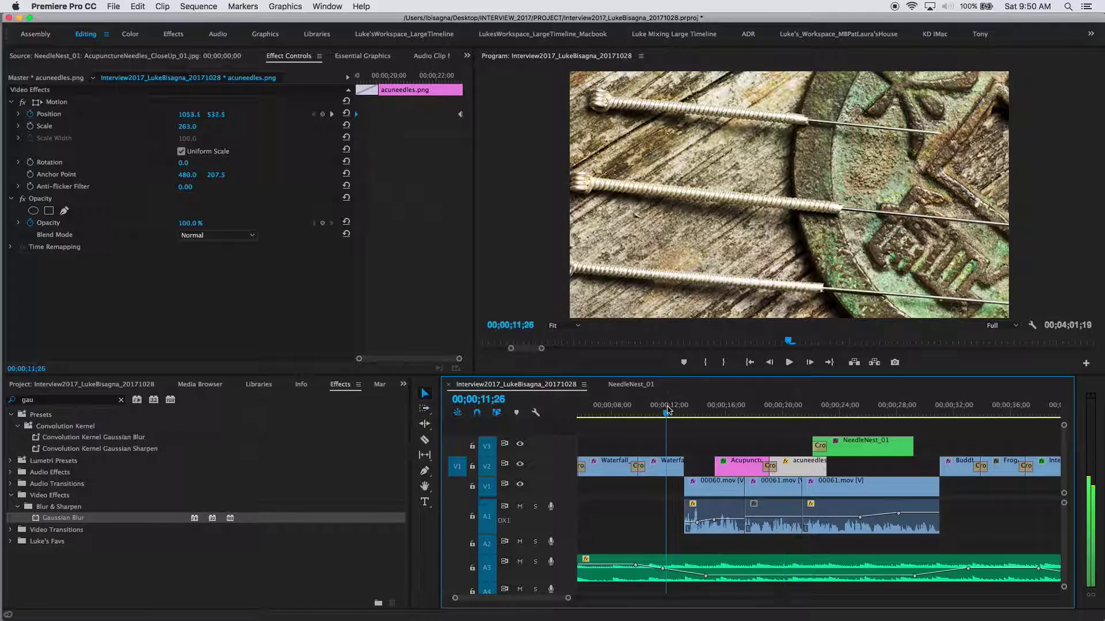
key("space")
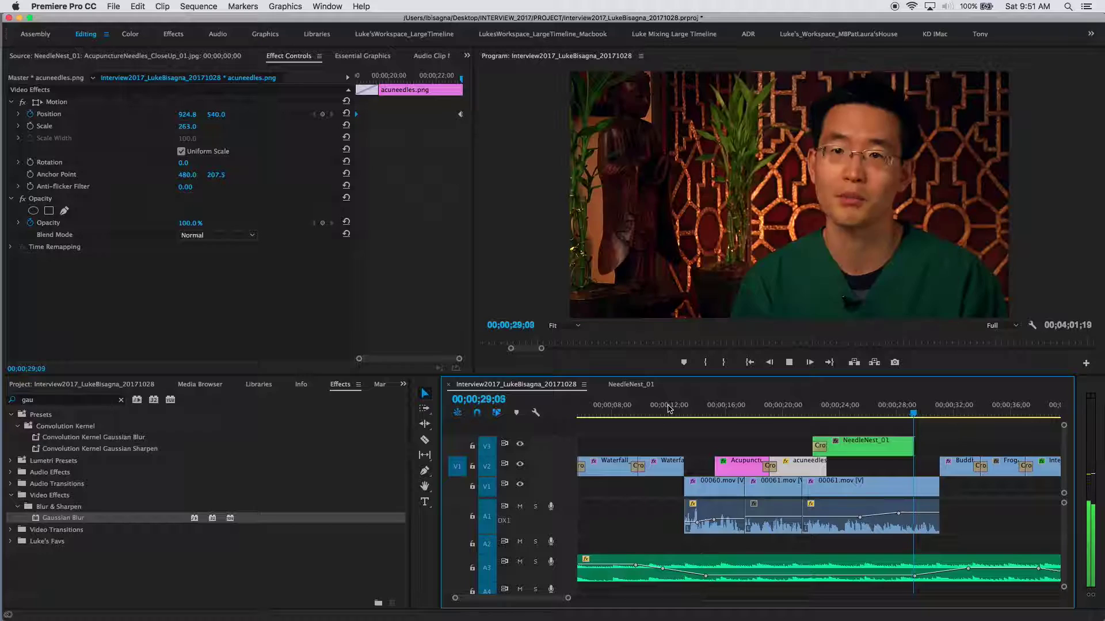
key("space")
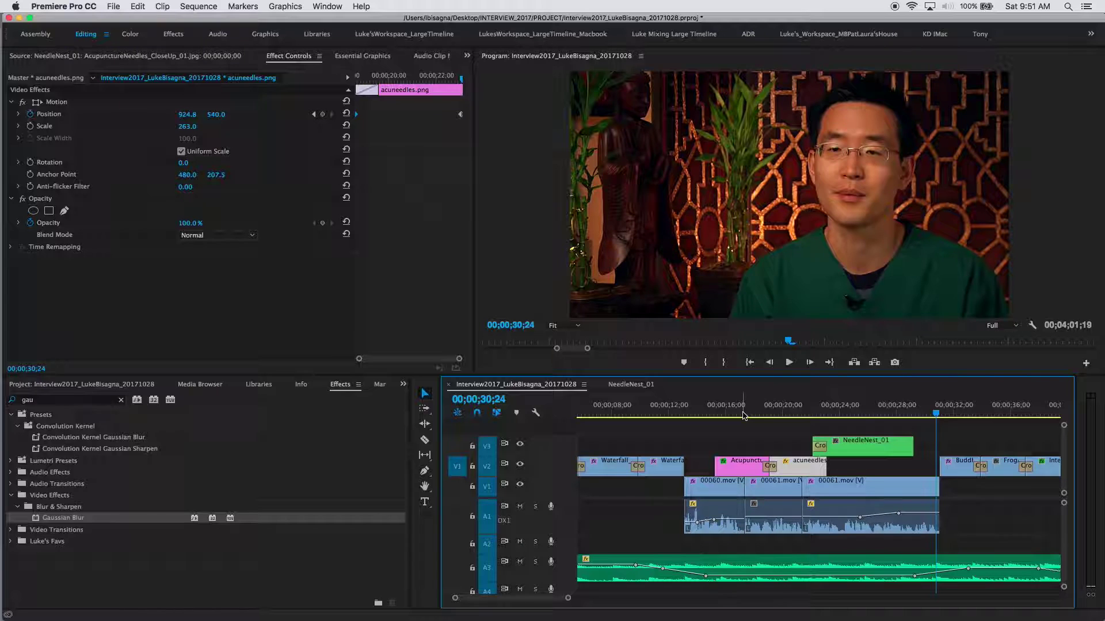
- Scrub through AcupunctureDefinition.jpg, acuneedles.png and NeedleNest_01 in the interview sequence to examine the motion of each still
left_click(719, 413)
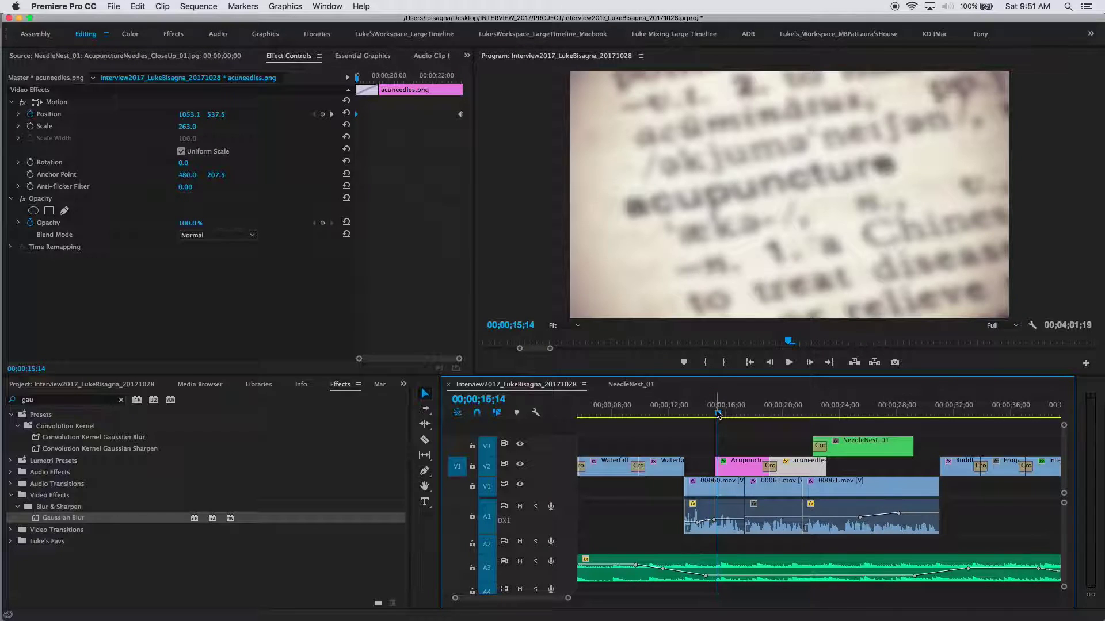
left_click(722, 412)
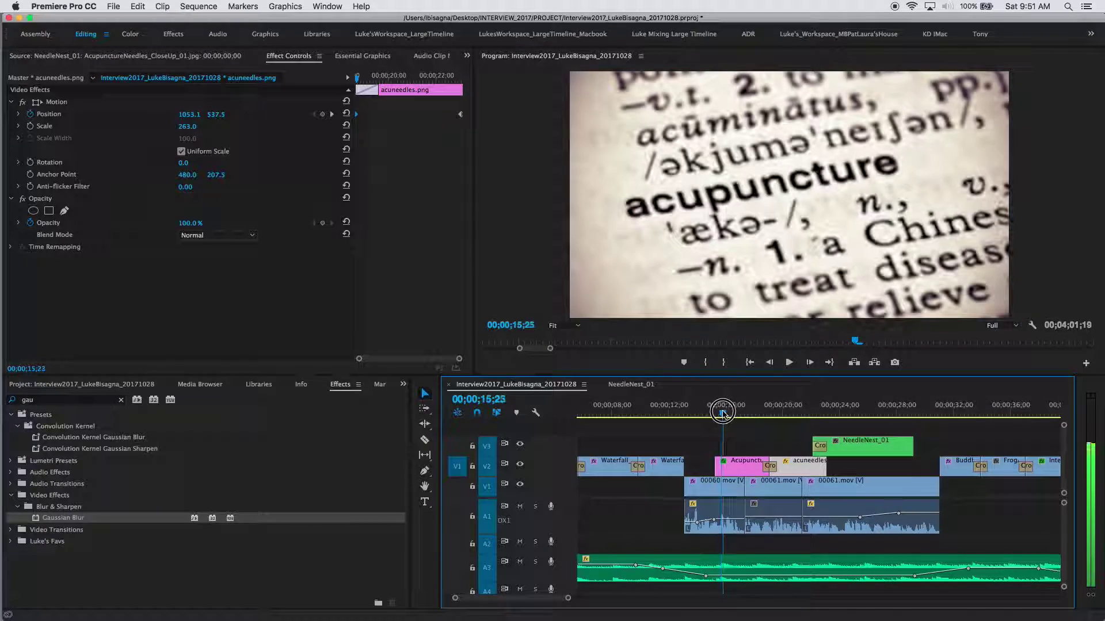
left_click_drag(723, 413, 732, 414)
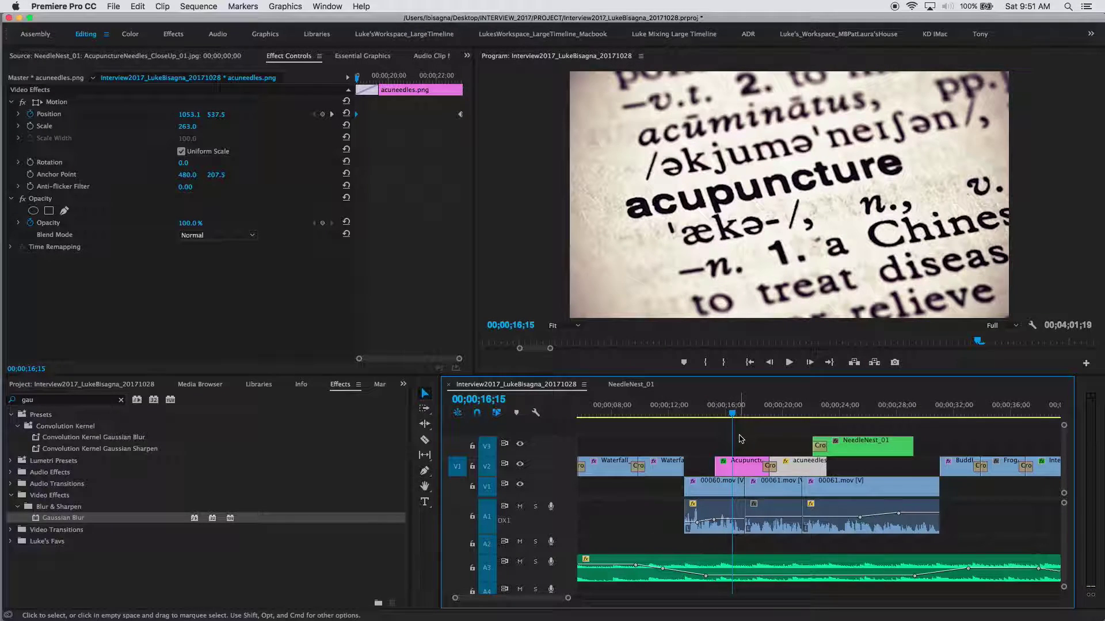
left_click(732, 413)
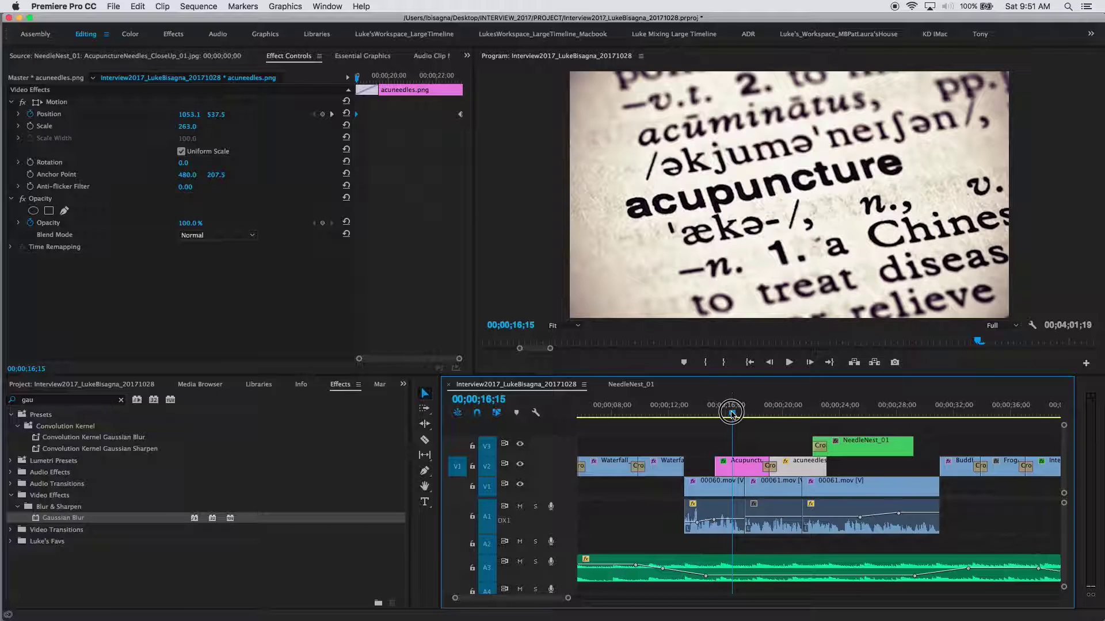
mouse_move(732, 413)
left_mouse_down()
mouse_move(810, 414)
mouse_move(740, 413)
left_mouse_up()
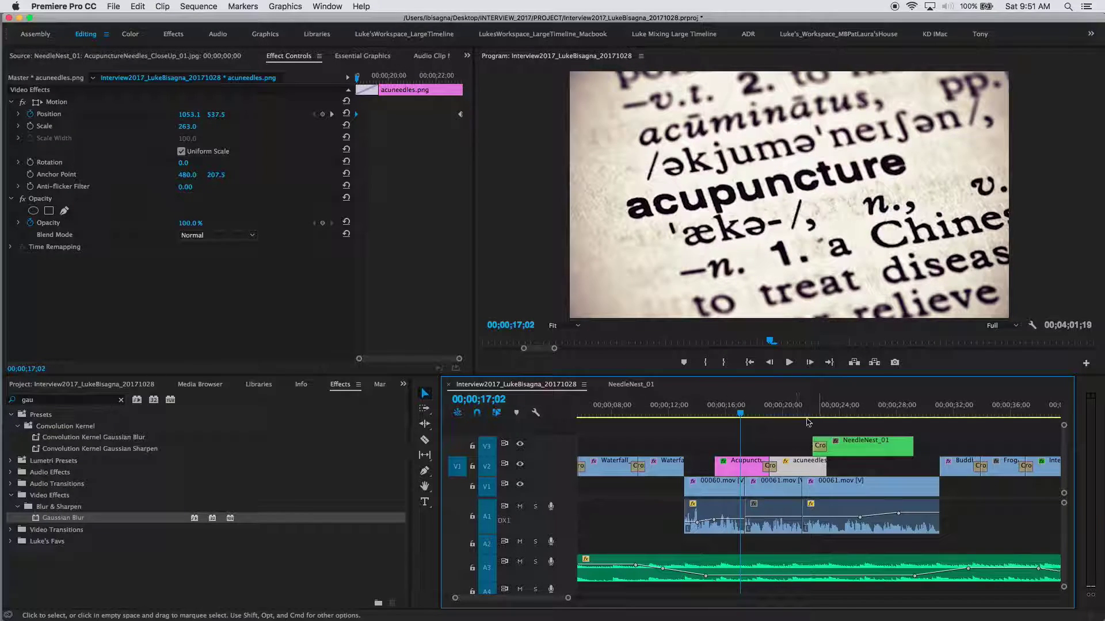
left_click(784, 413)
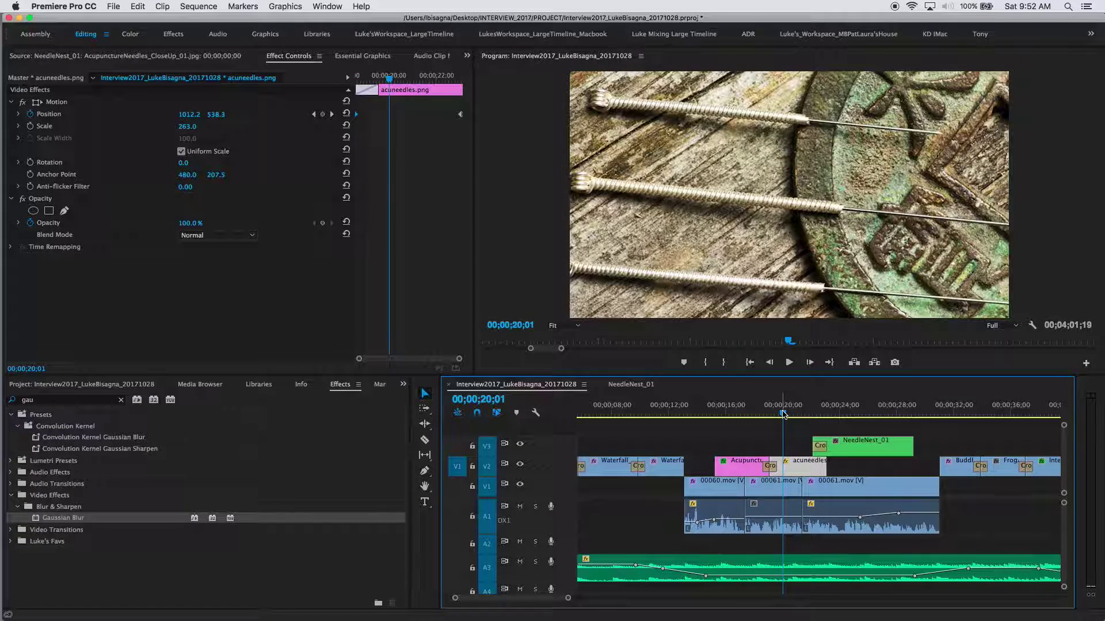
left_click_drag(784, 413, 799, 417)
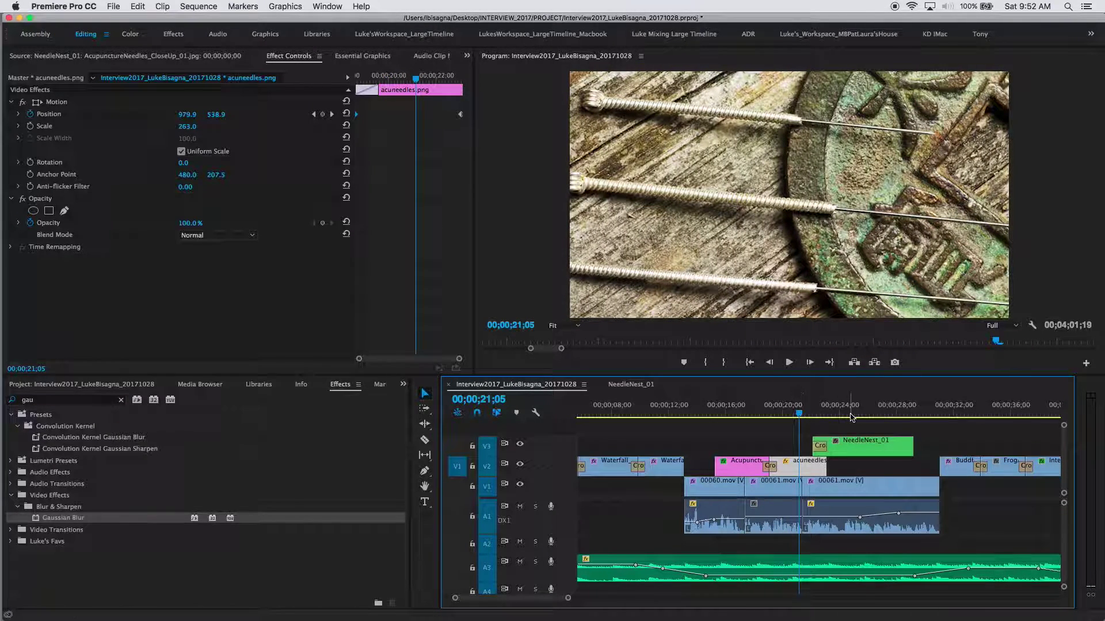
left_click(852, 413)
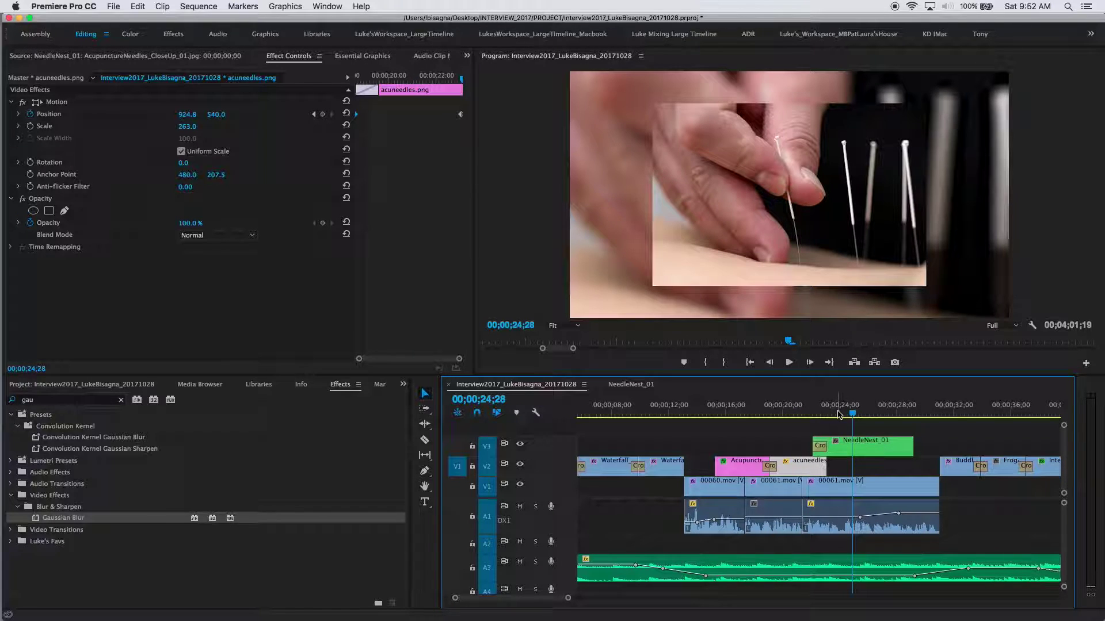
key("space")
left_click(870, 413)
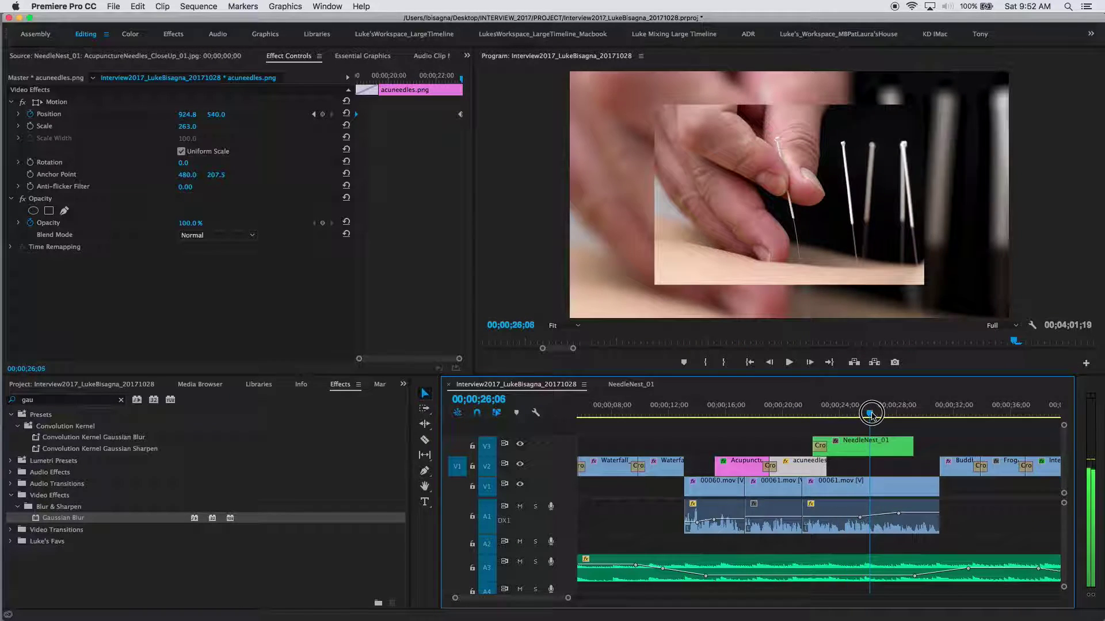